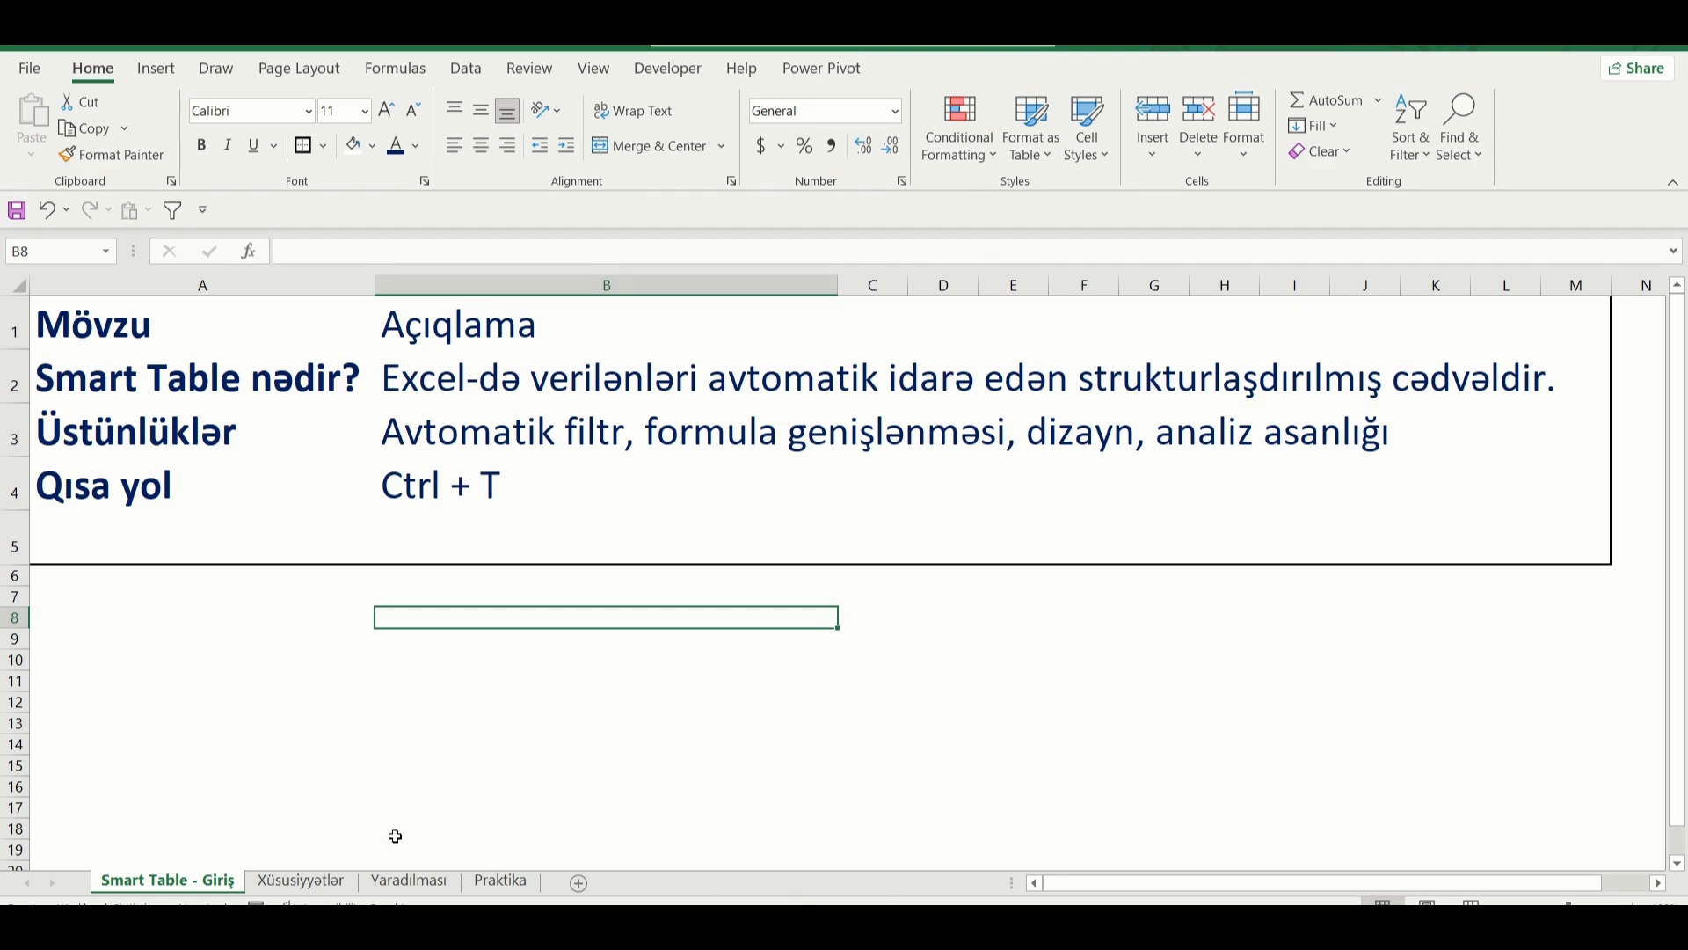
- Review the Xüsusiyyətlər and Yaradılması sheets, then open the Praktika sheet with the exercise
click(304, 881)
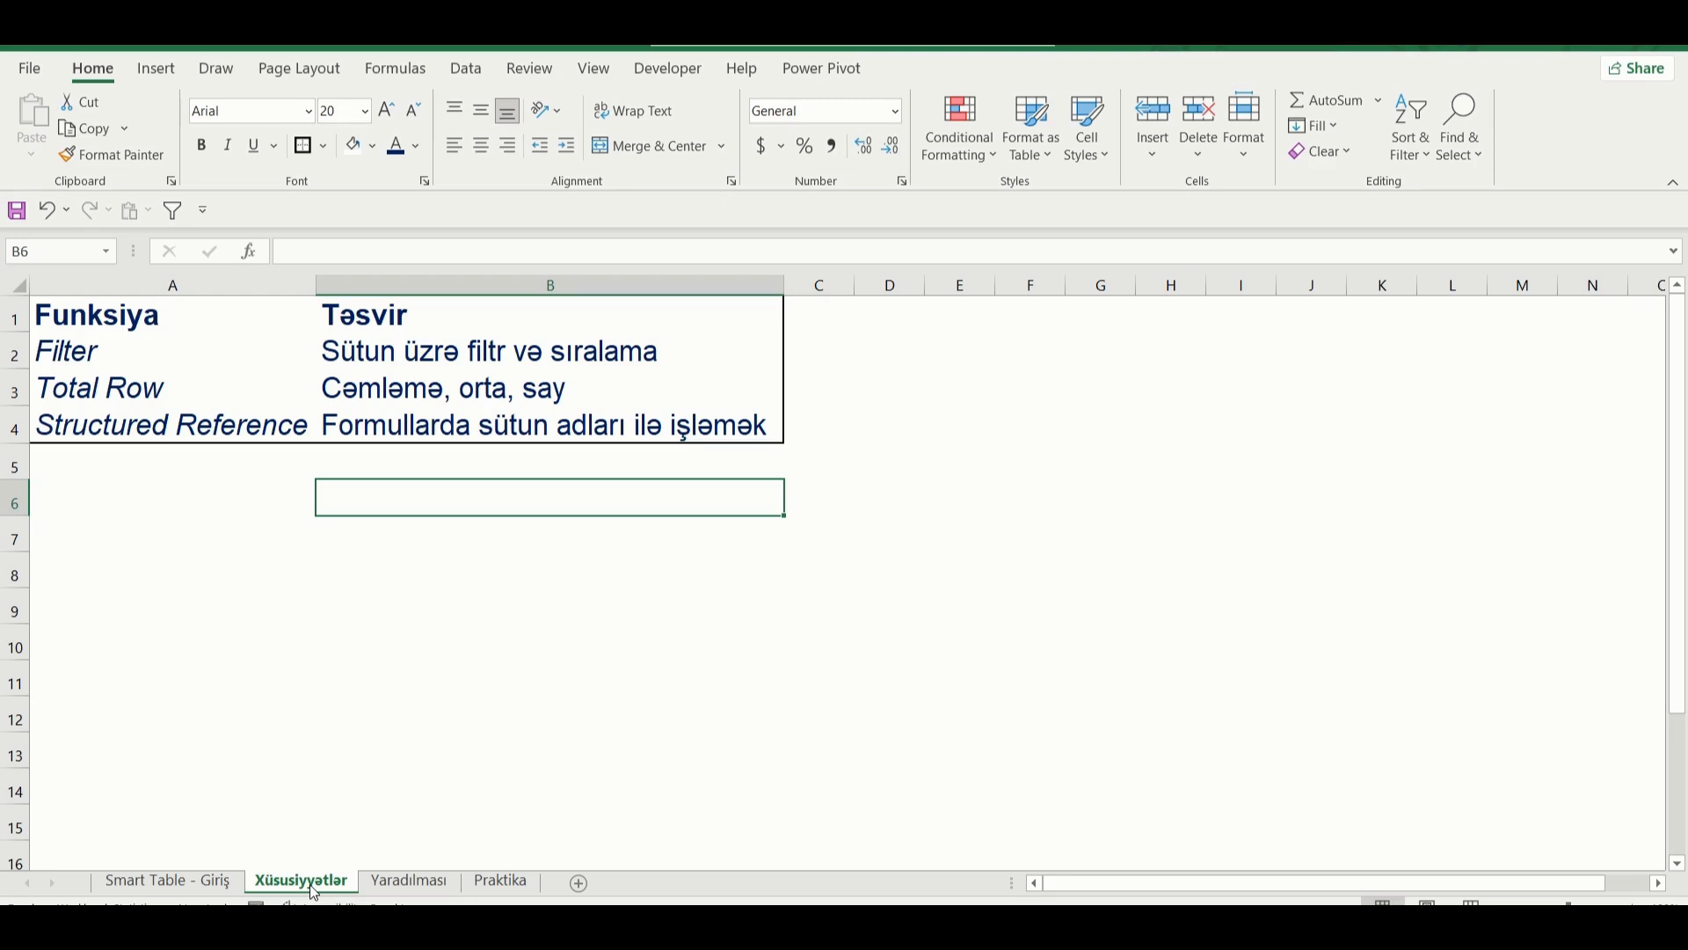
click(439, 885)
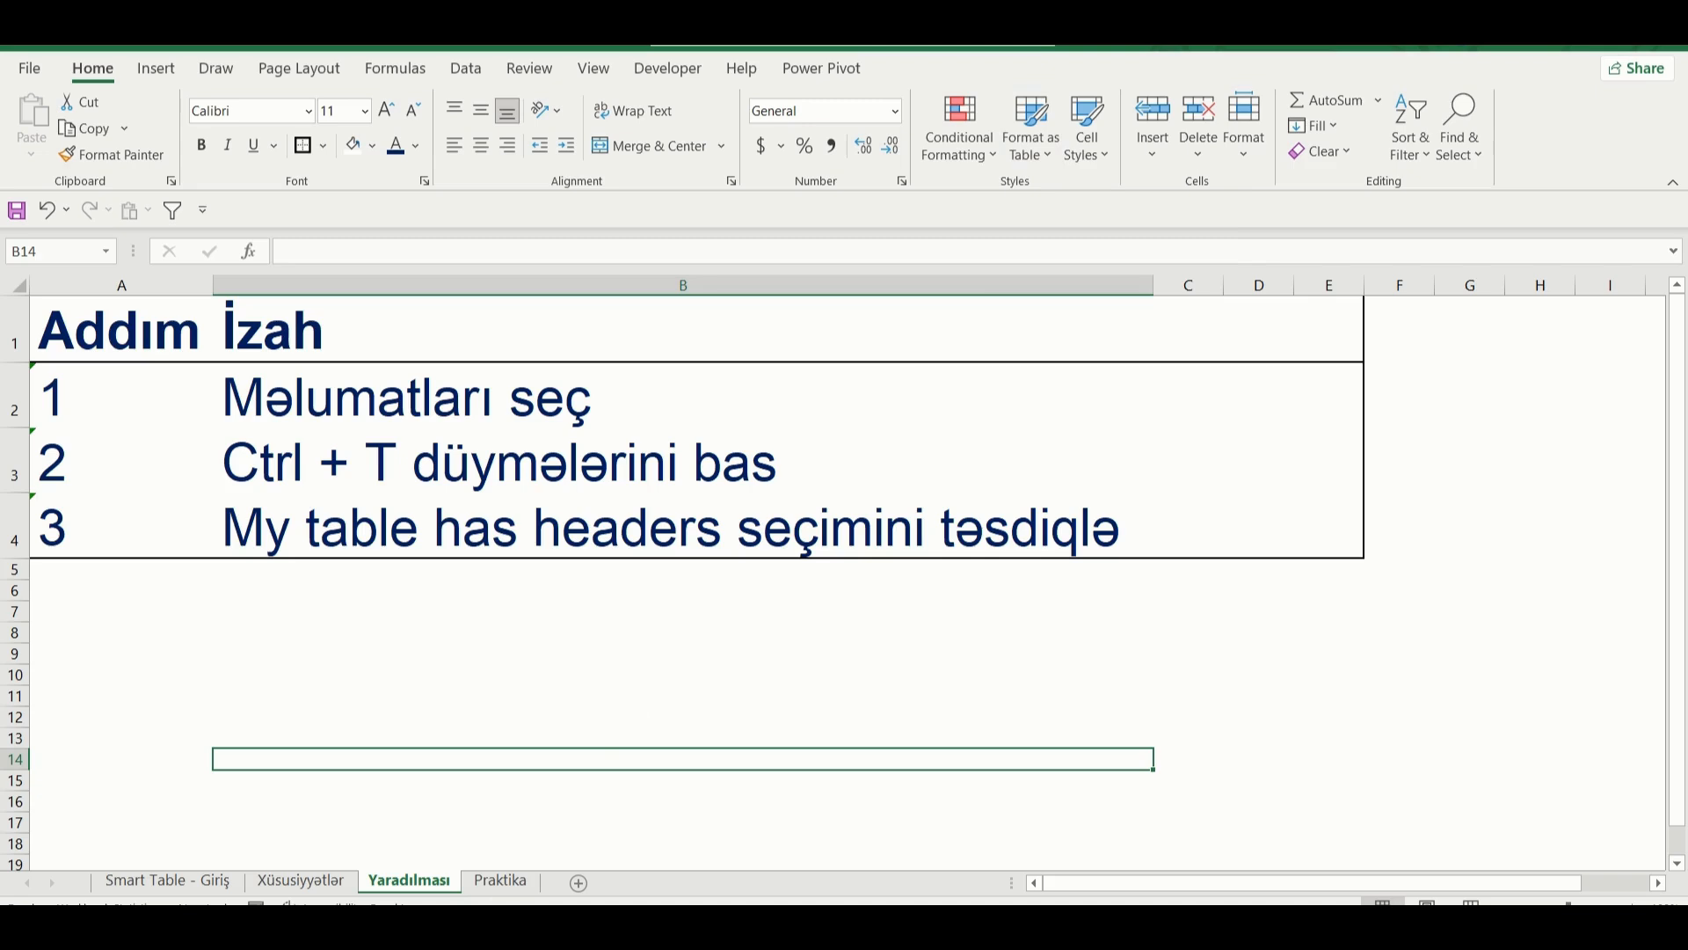
click(498, 881)
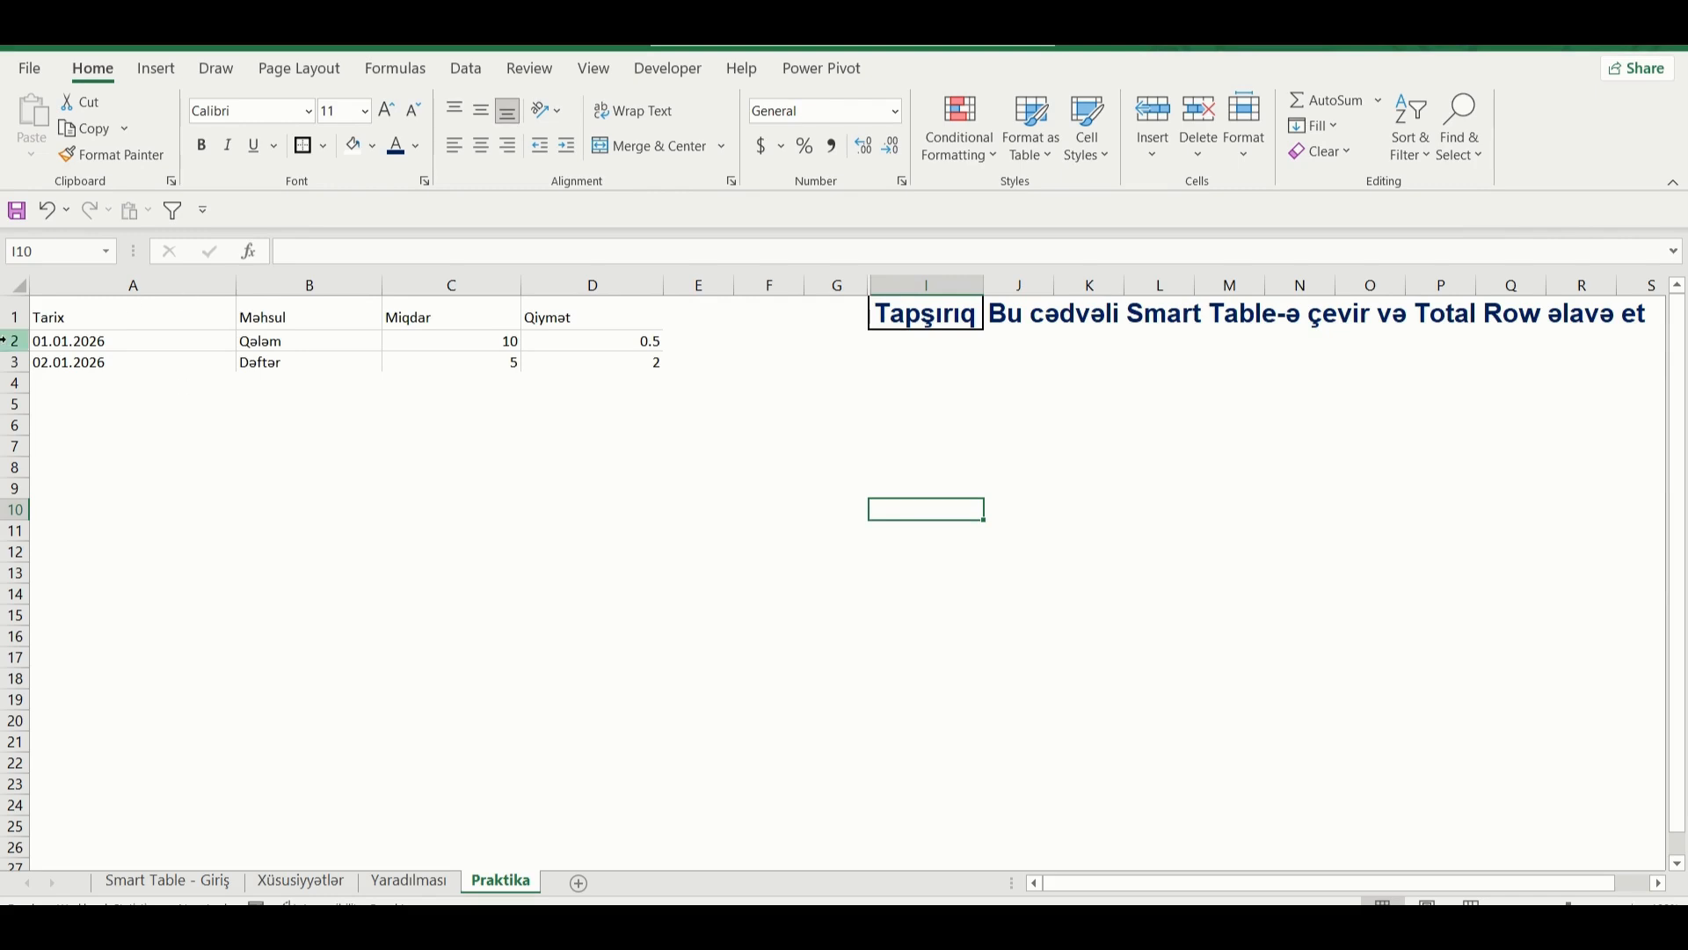
- Format range A1:D4 on the Praktika sheet as a table with headers, using a blue Light style
drag(35, 316, 623, 392)
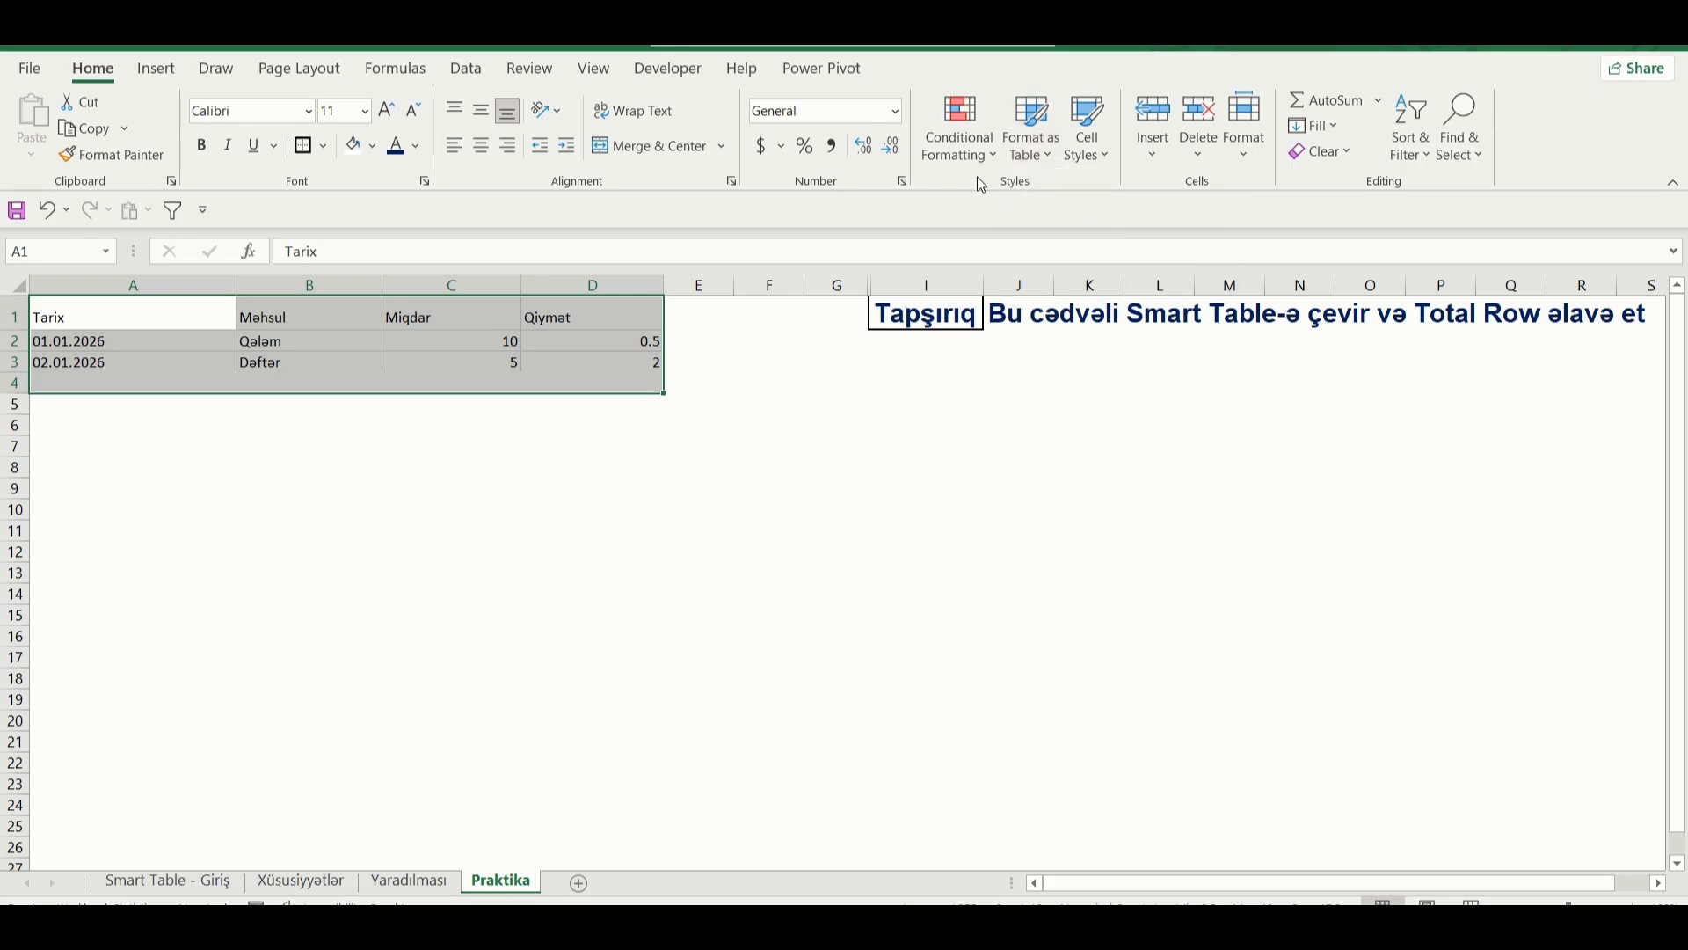
click(1043, 160)
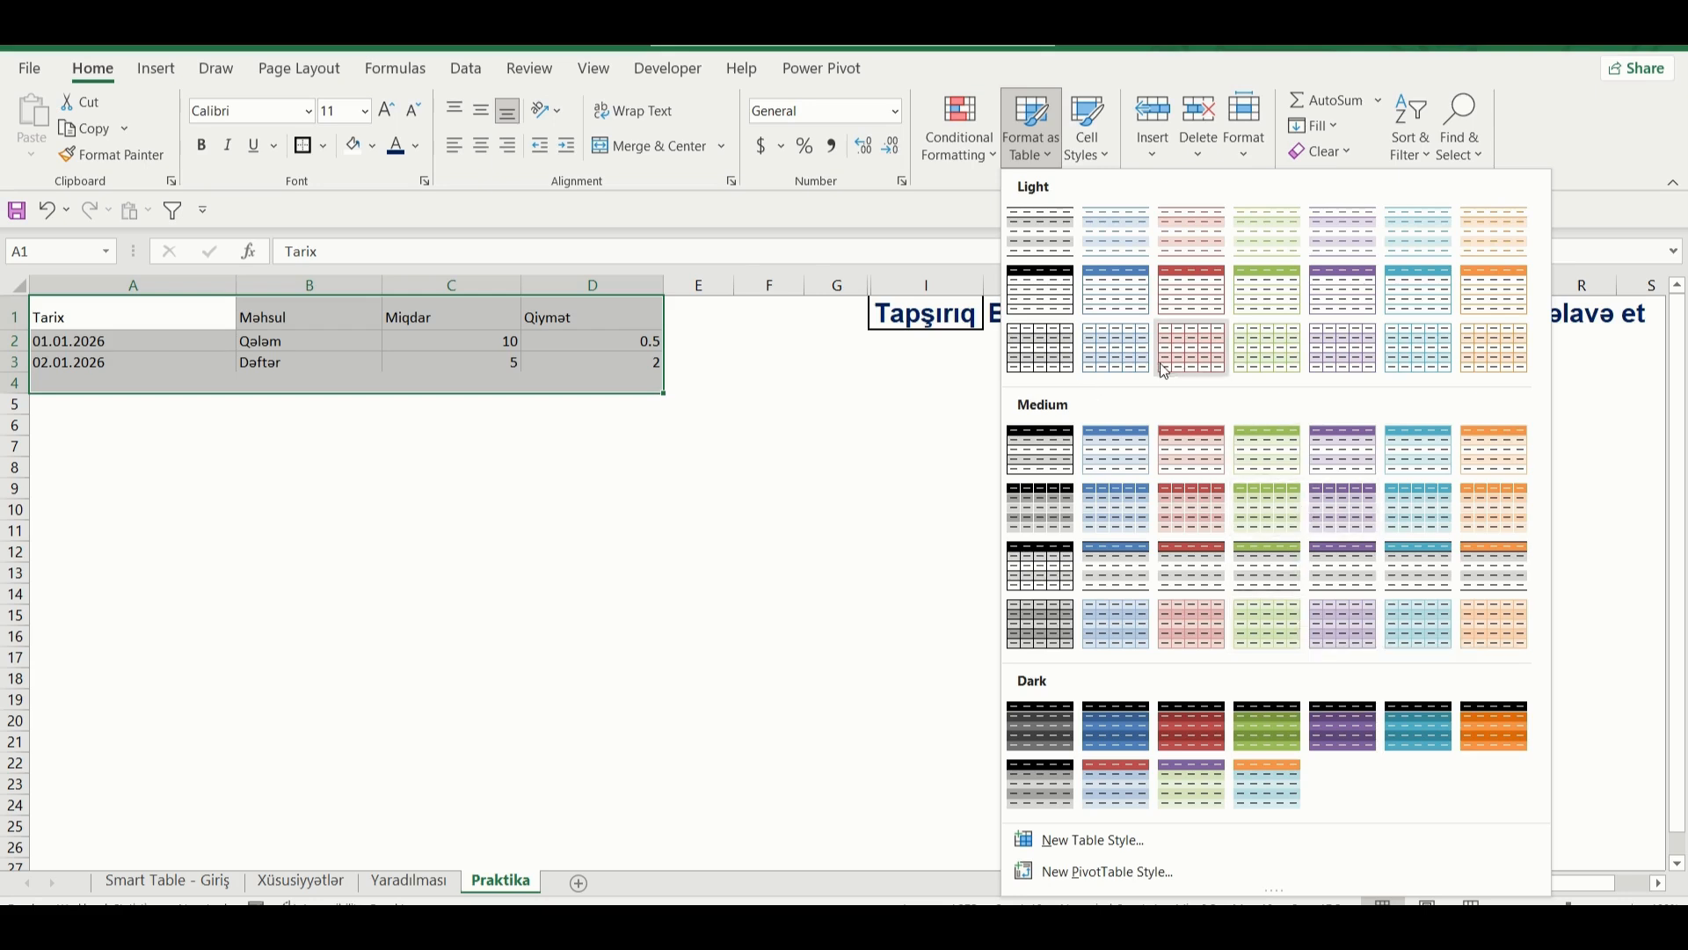
click(1112, 299)
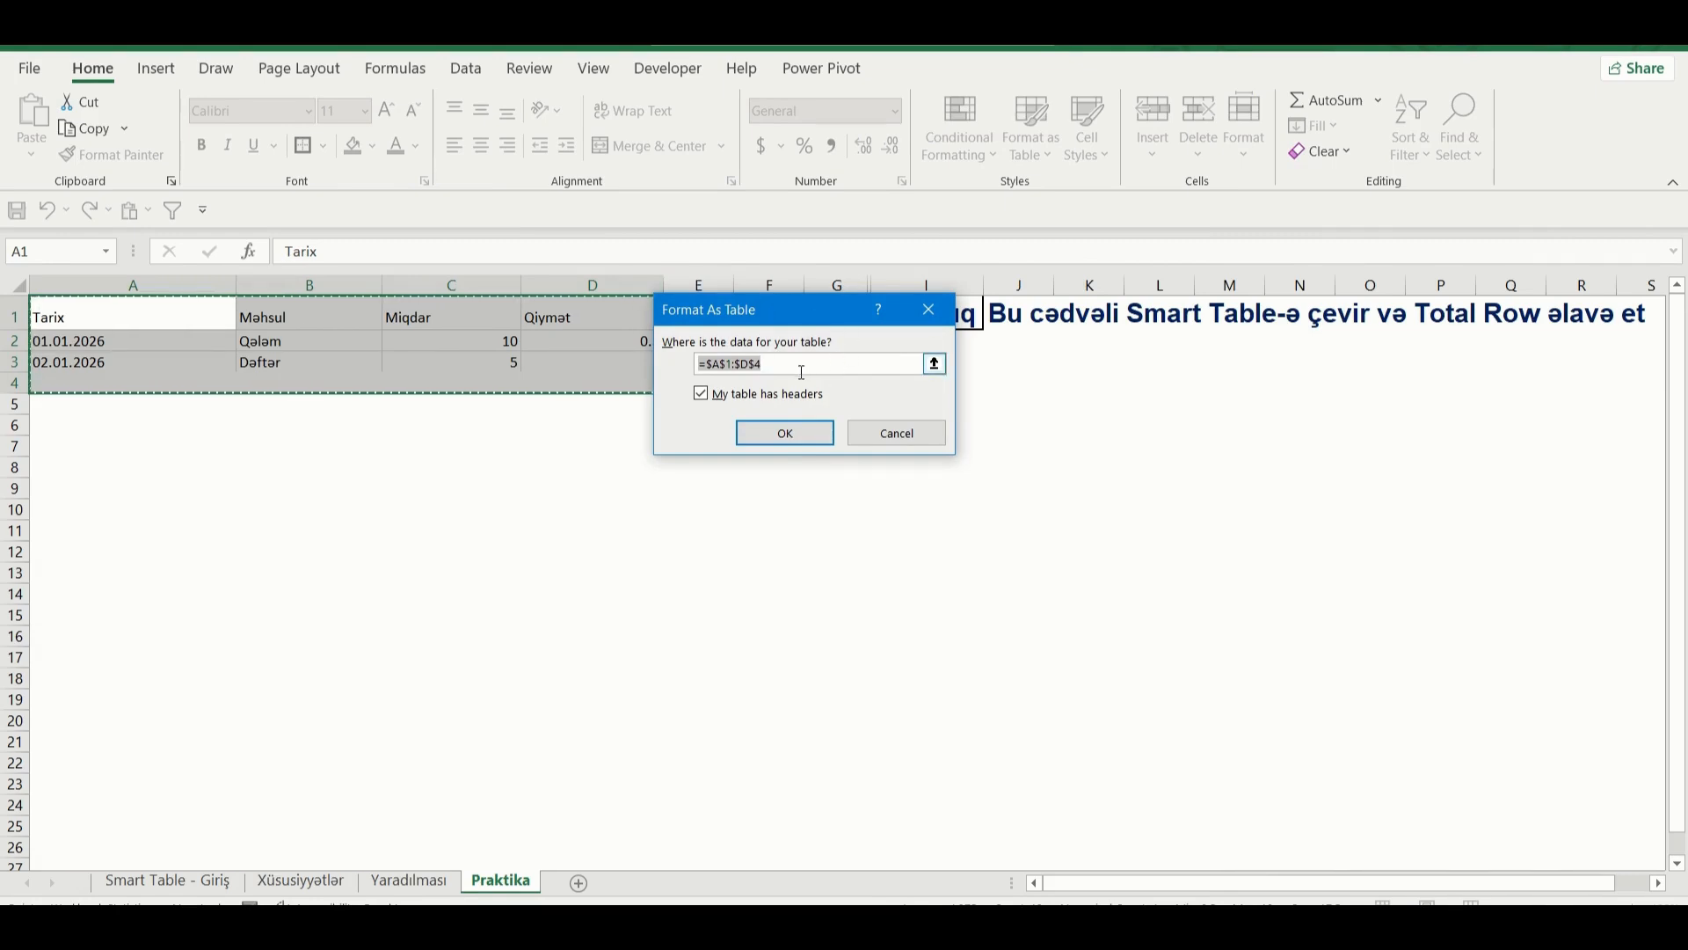
drag(786, 303, 939, 322)
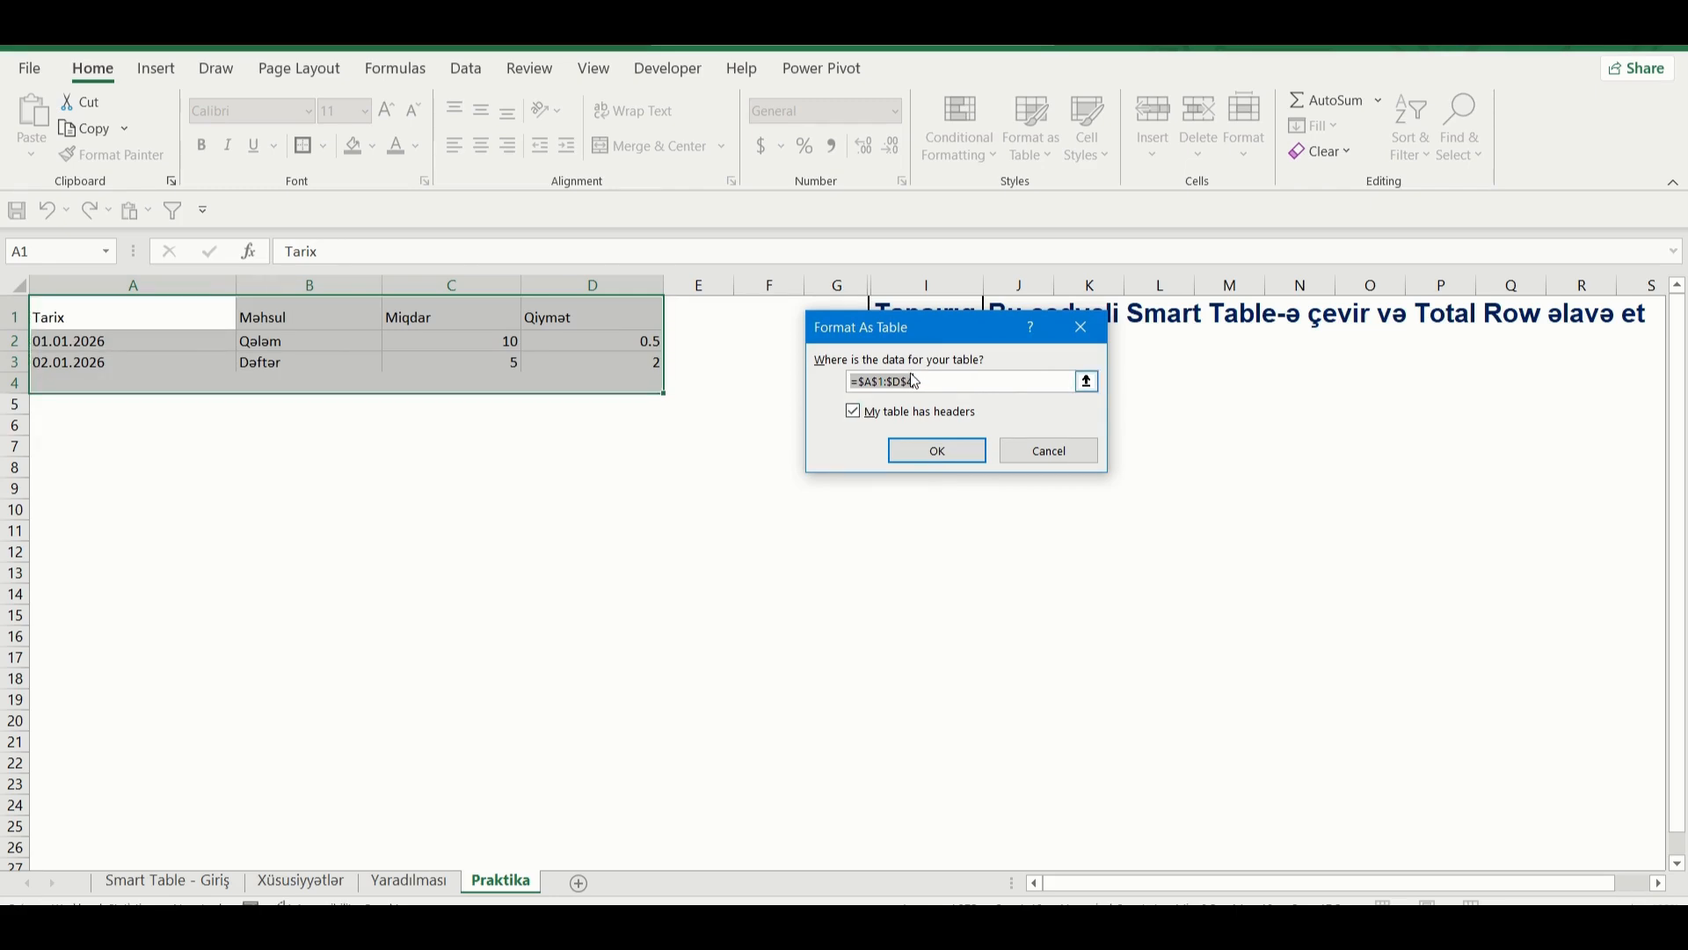
drag(918, 381, 858, 381)
drag(94, 438, 404, 501)
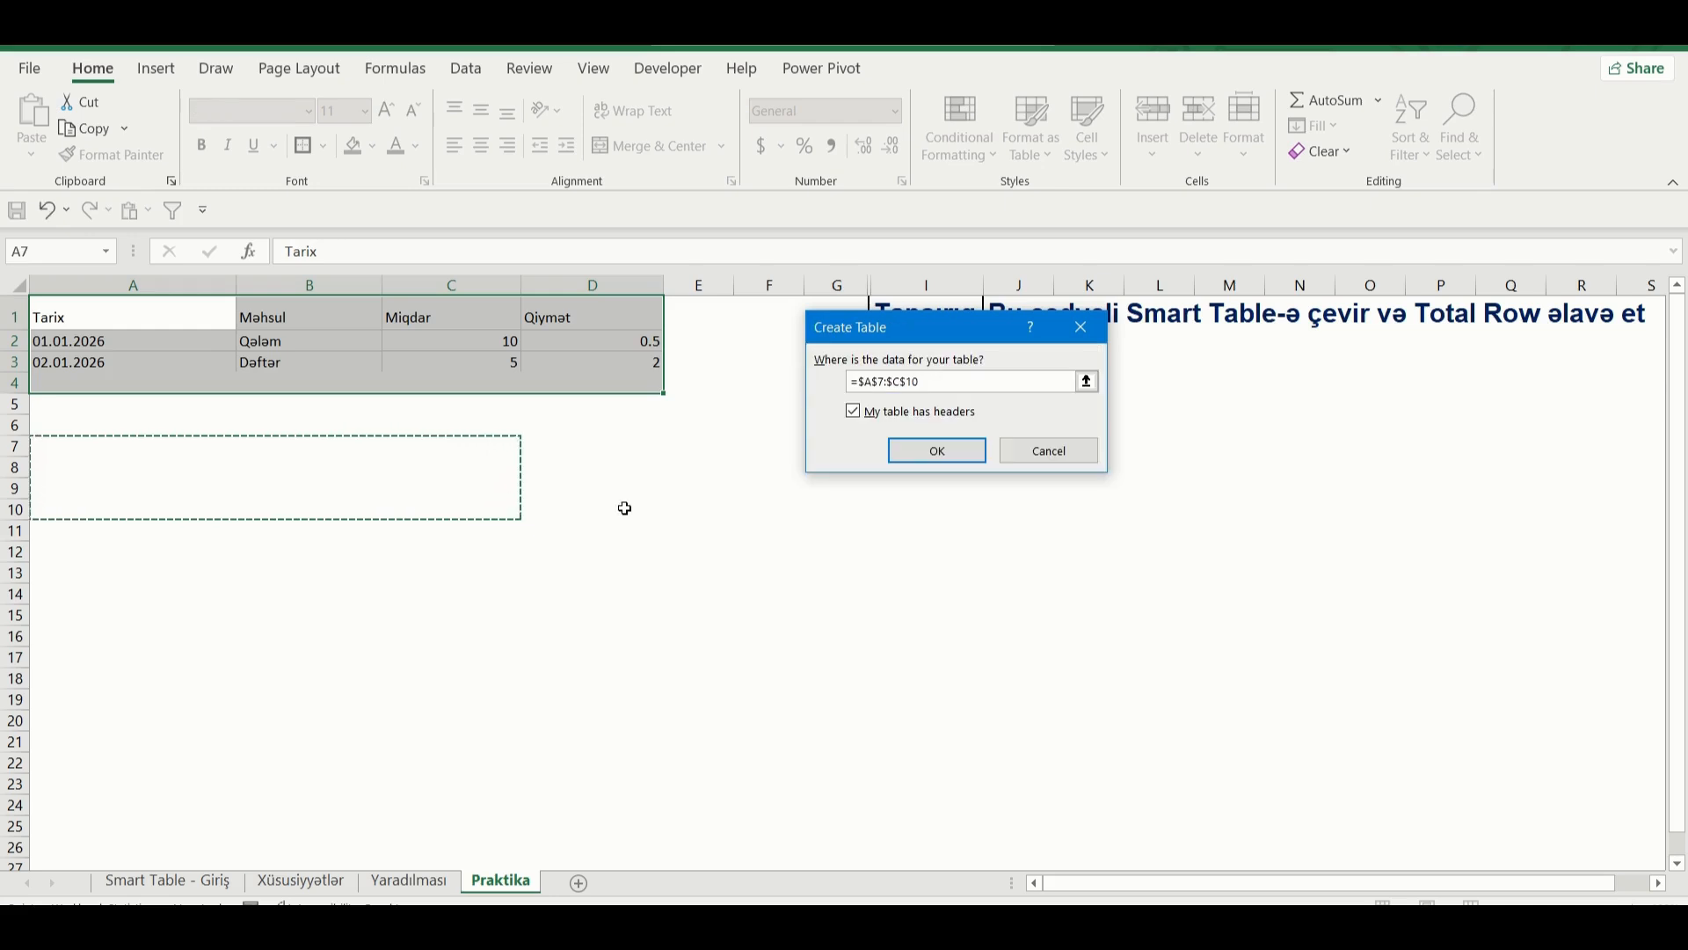
drag(968, 381, 854, 392)
key(BackSpace)
drag(60, 315, 616, 383)
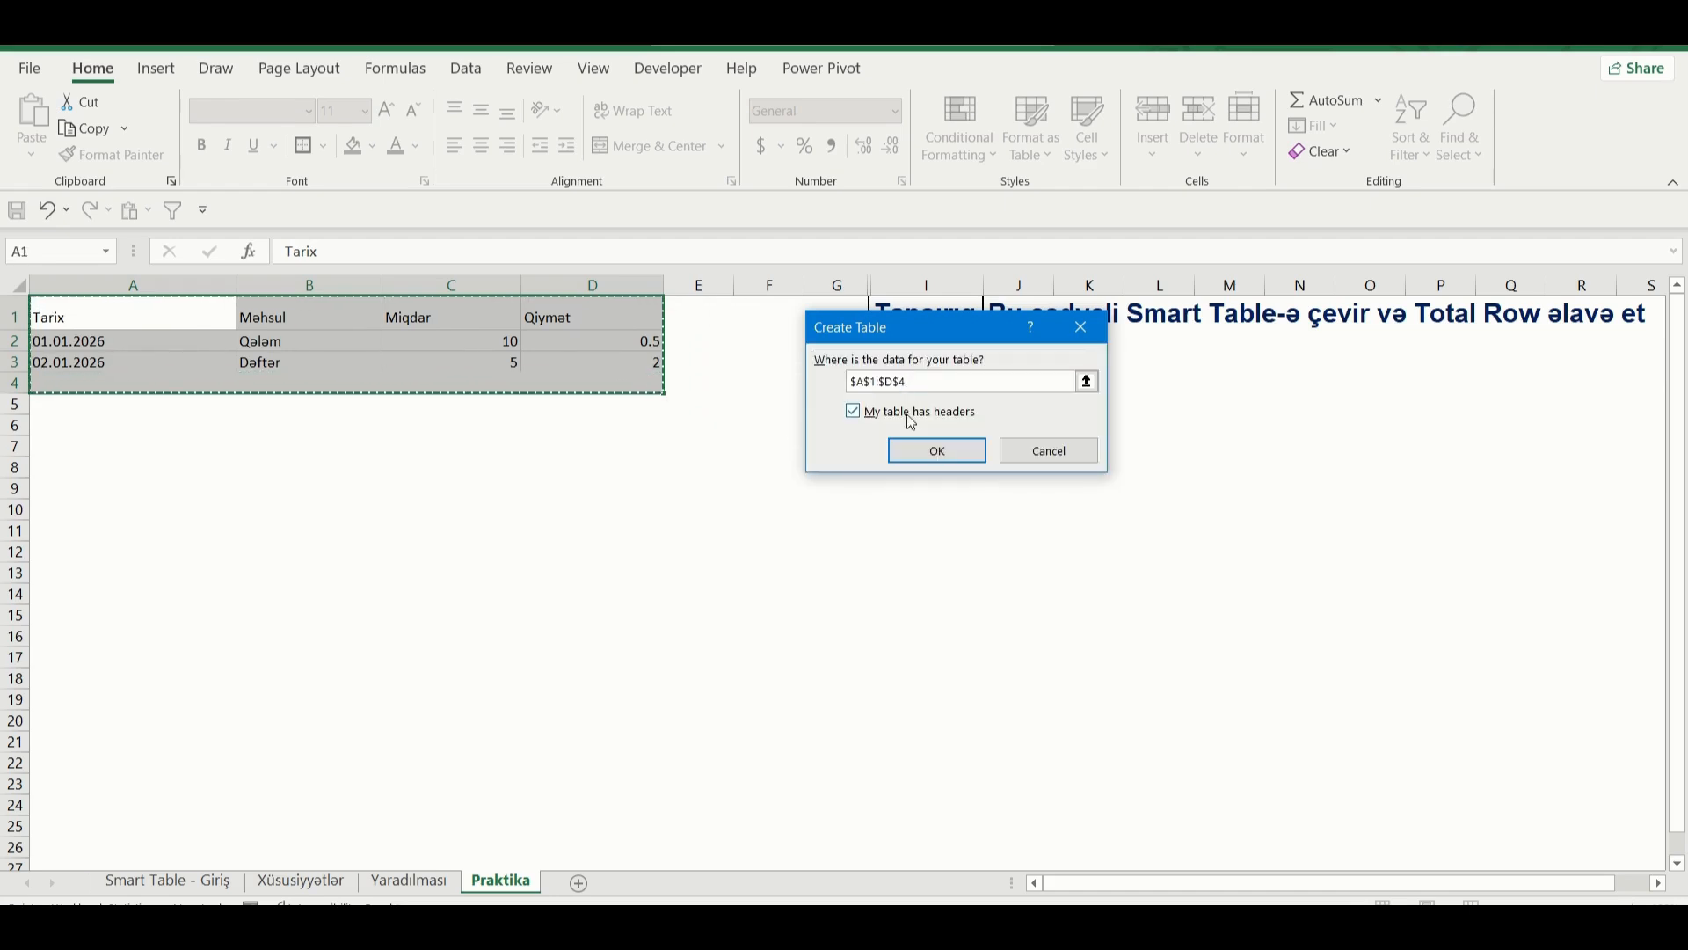
click(938, 452)
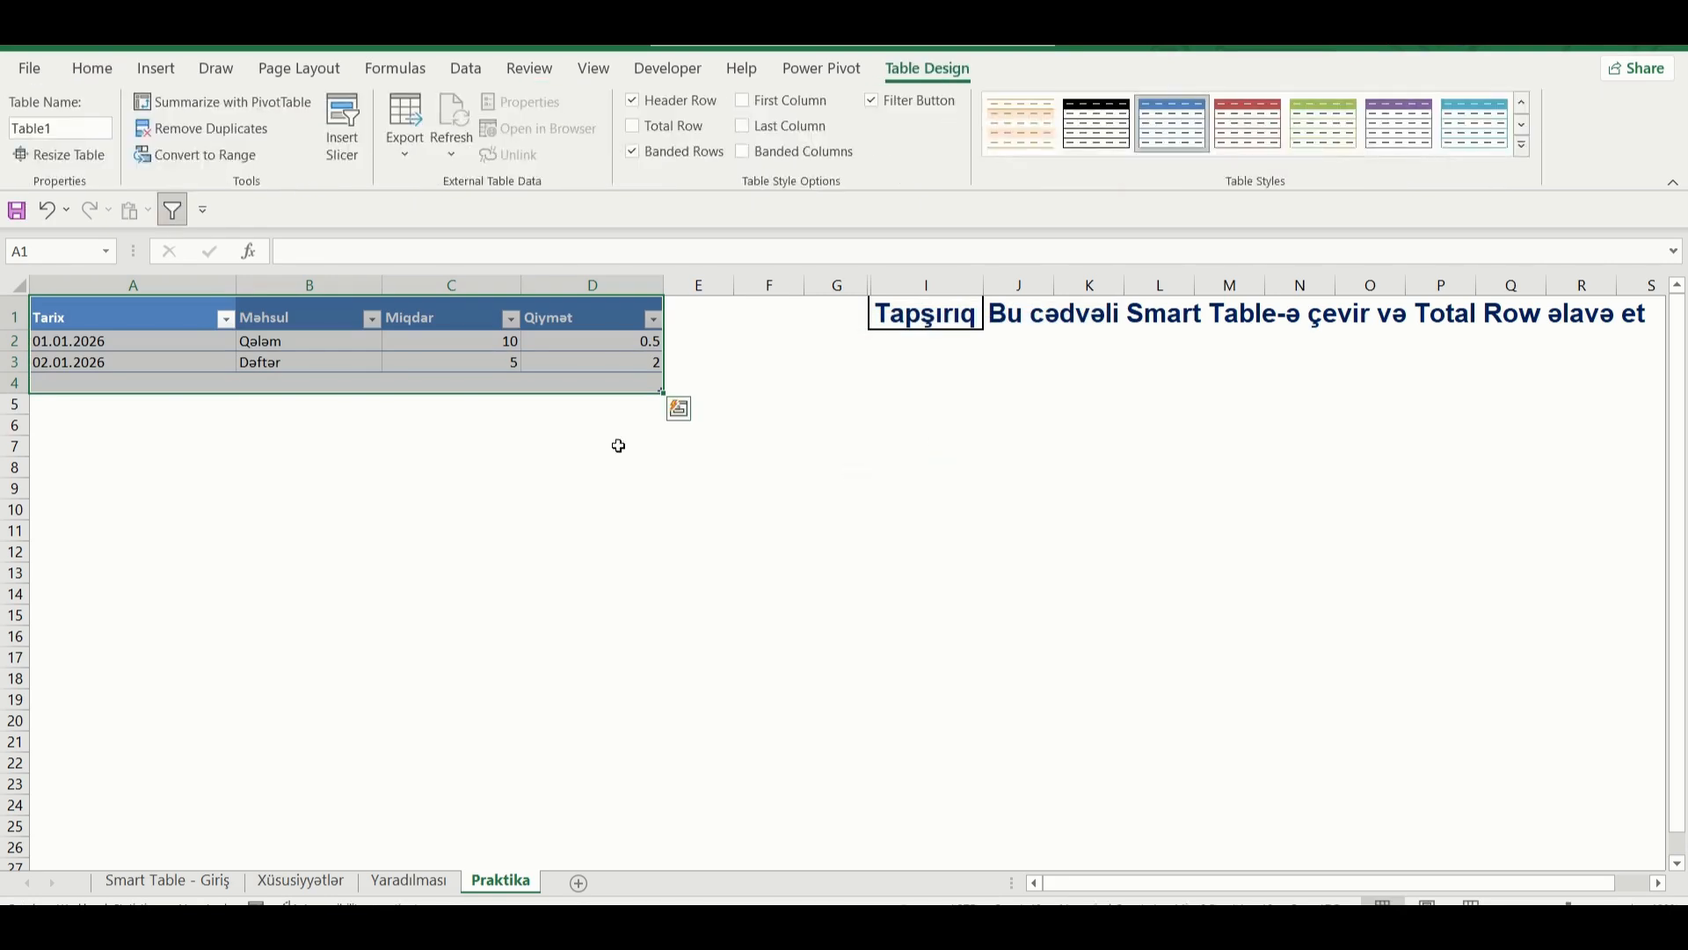
- Inspect the filter and sort options of the Tarix and Məhsul columns without applying any
click(470, 449)
click(82, 322)
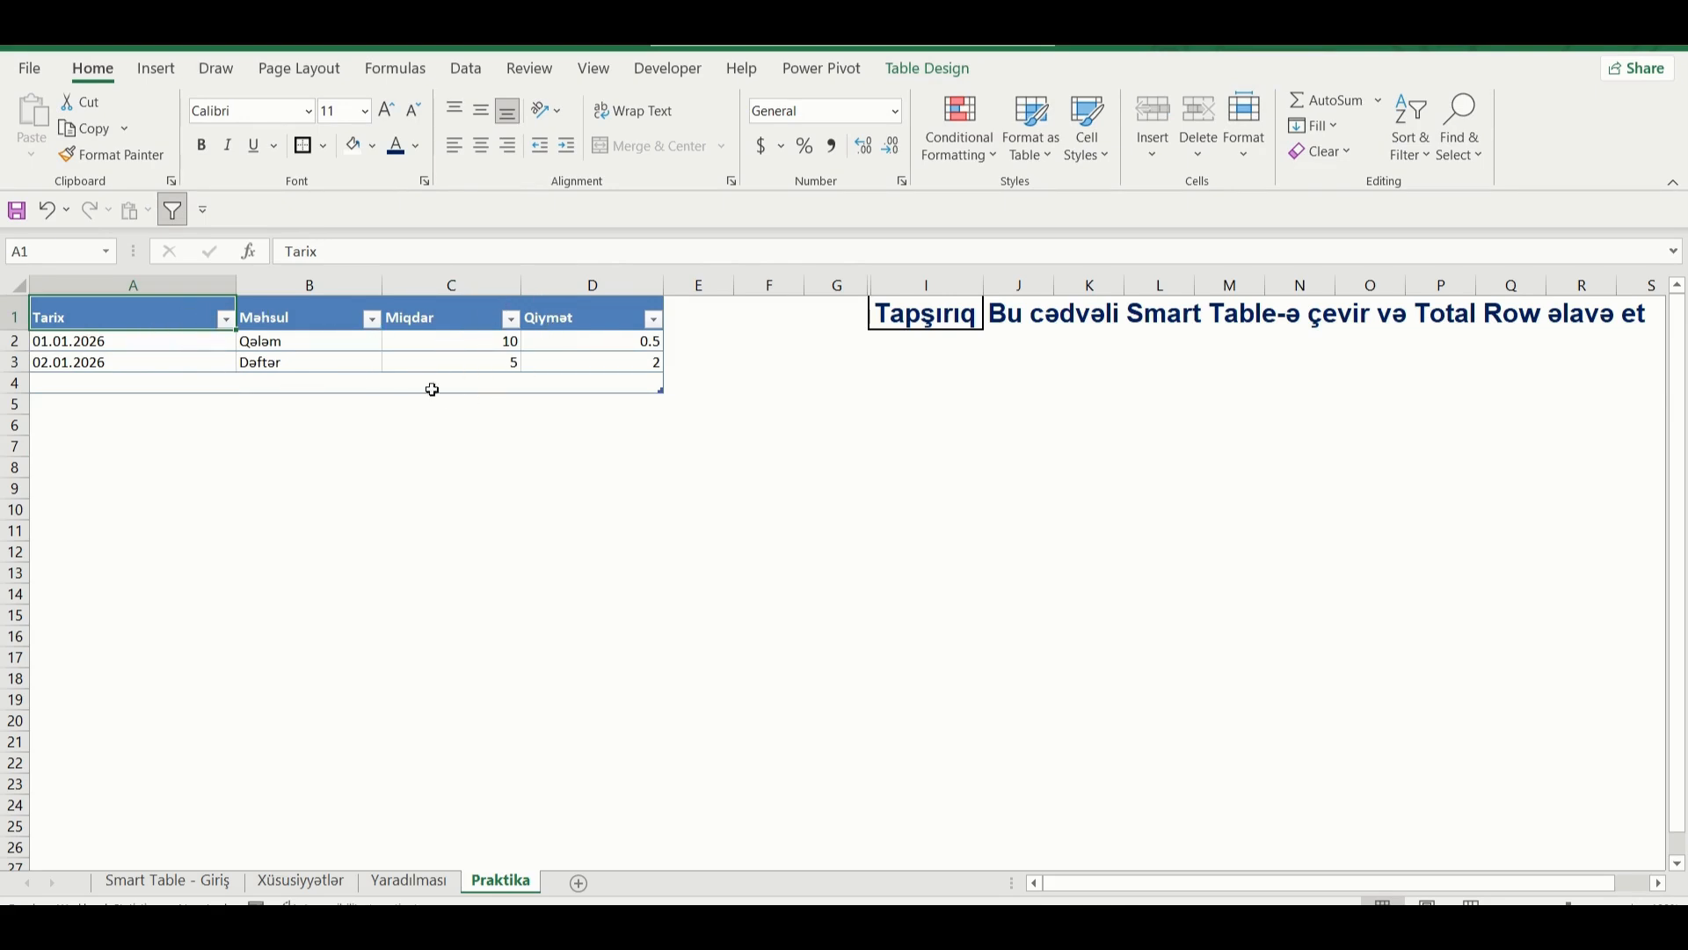
click(226, 322)
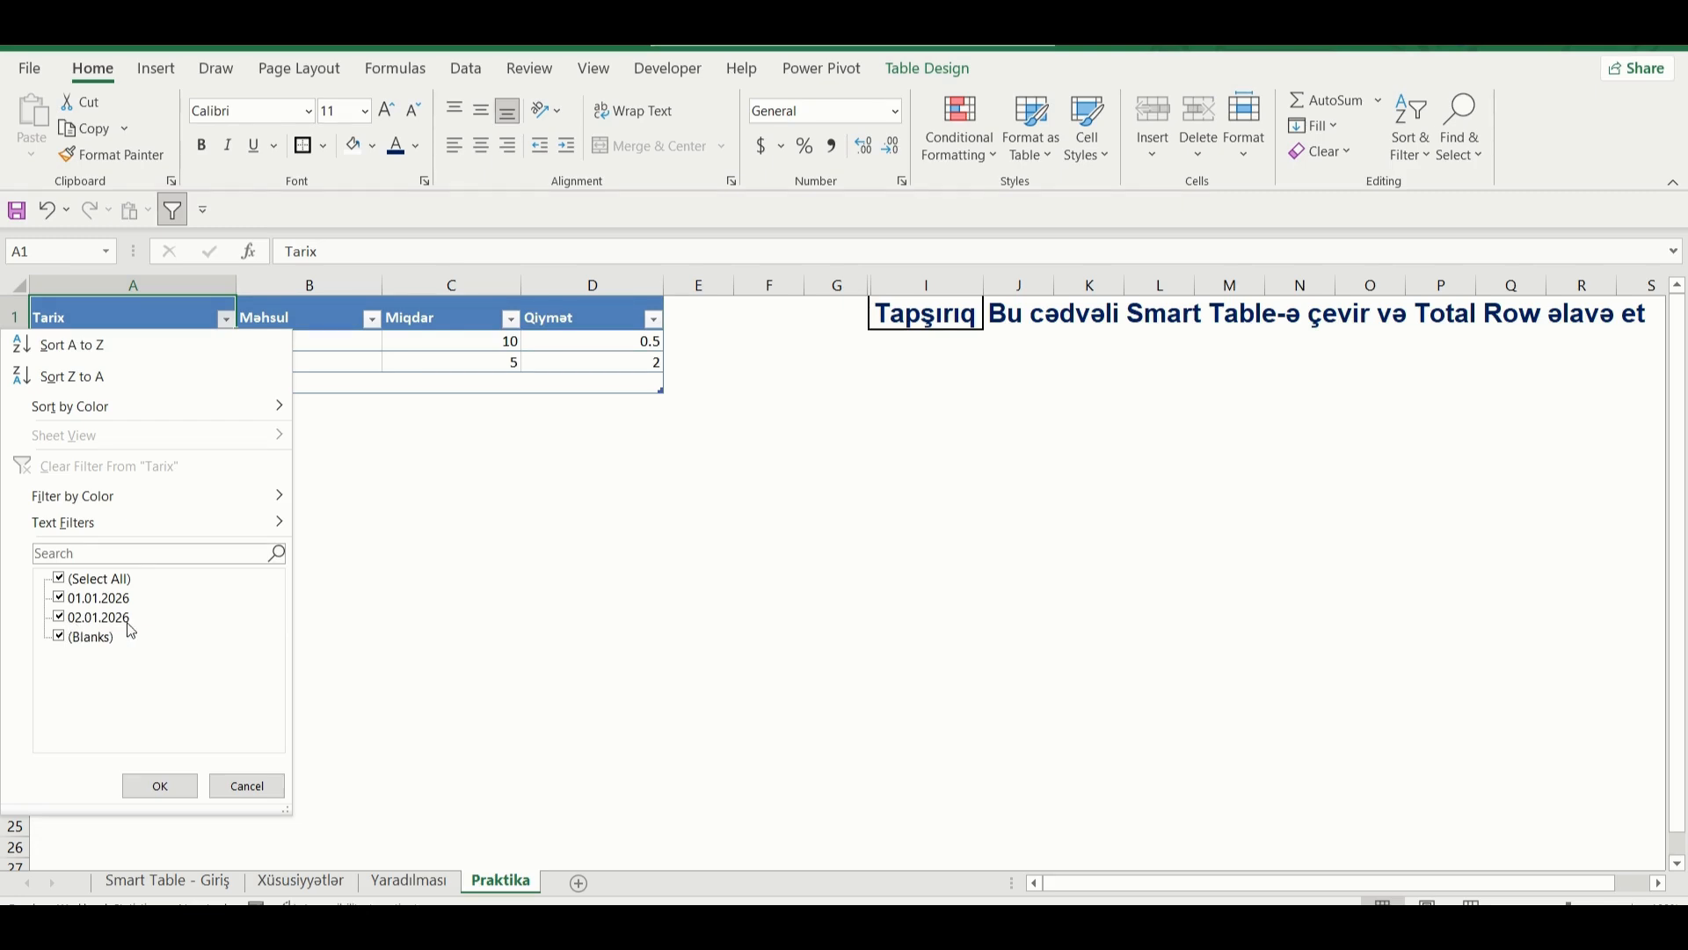
click(247, 785)
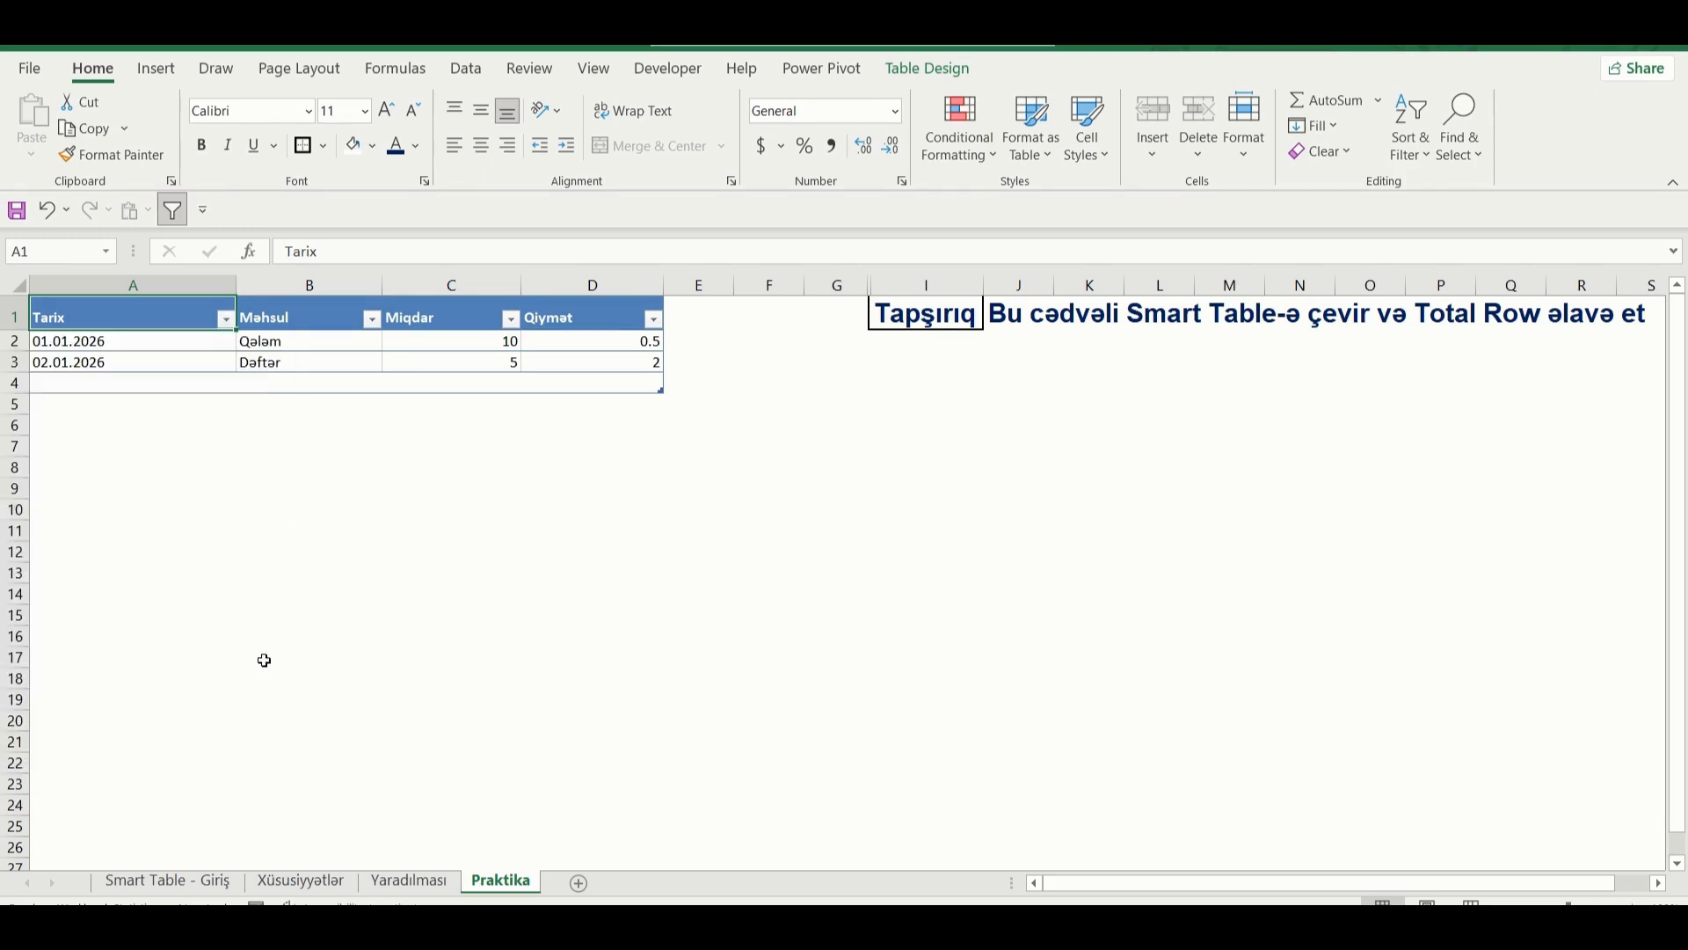
click(372, 318)
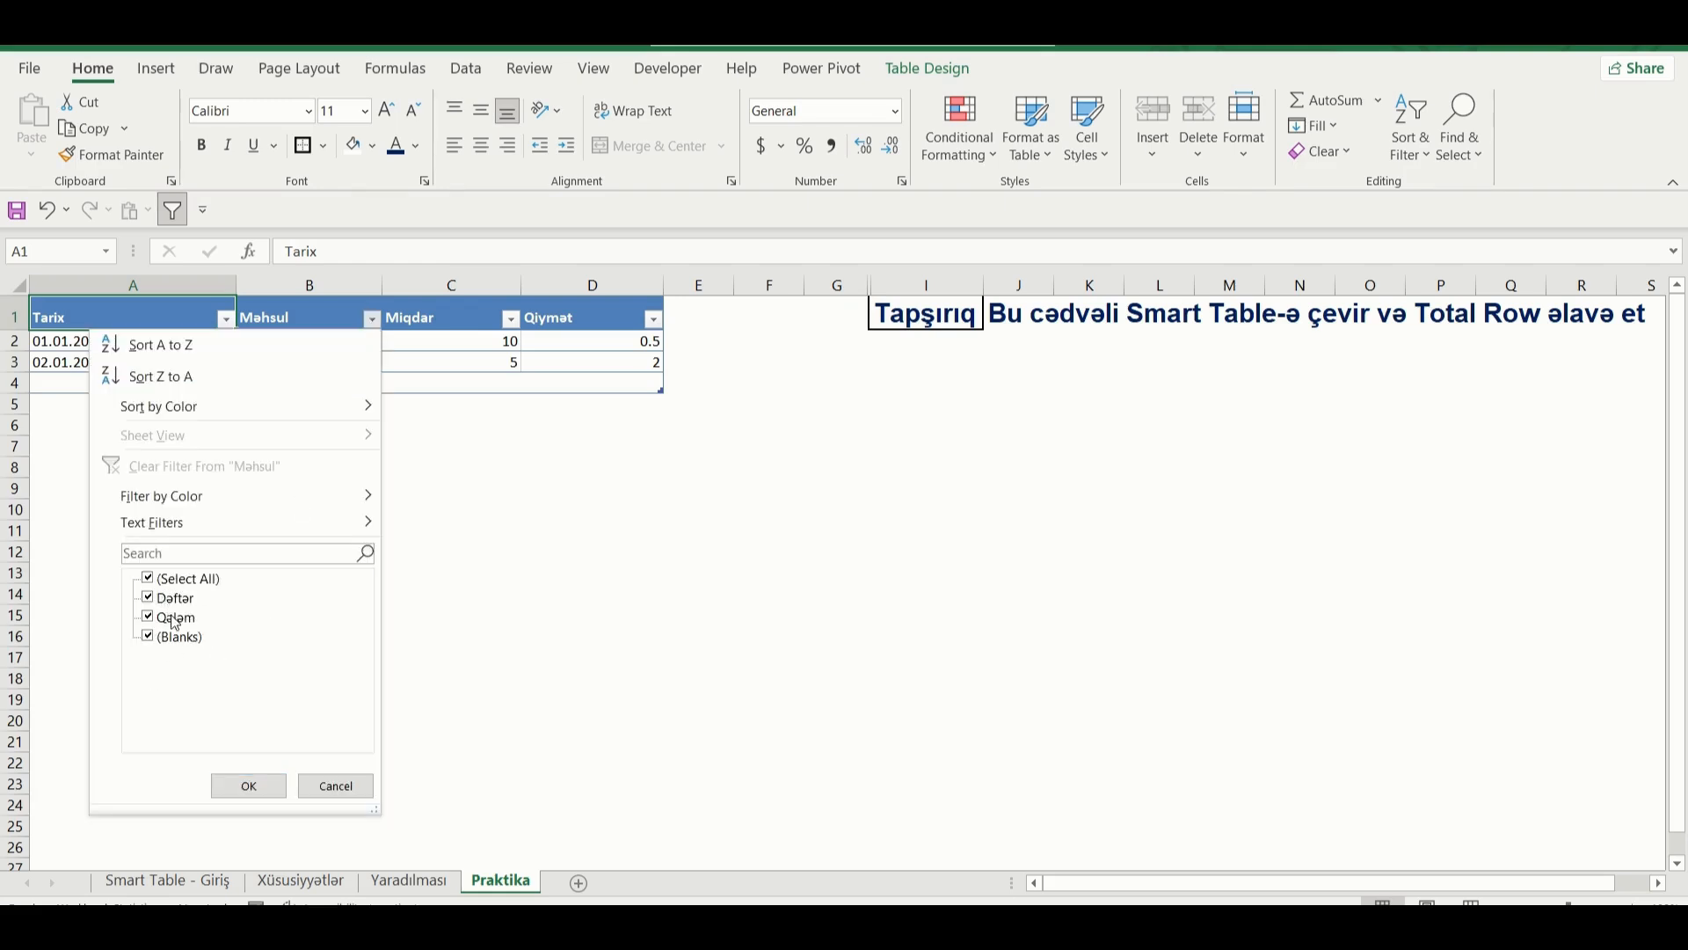
click(334, 787)
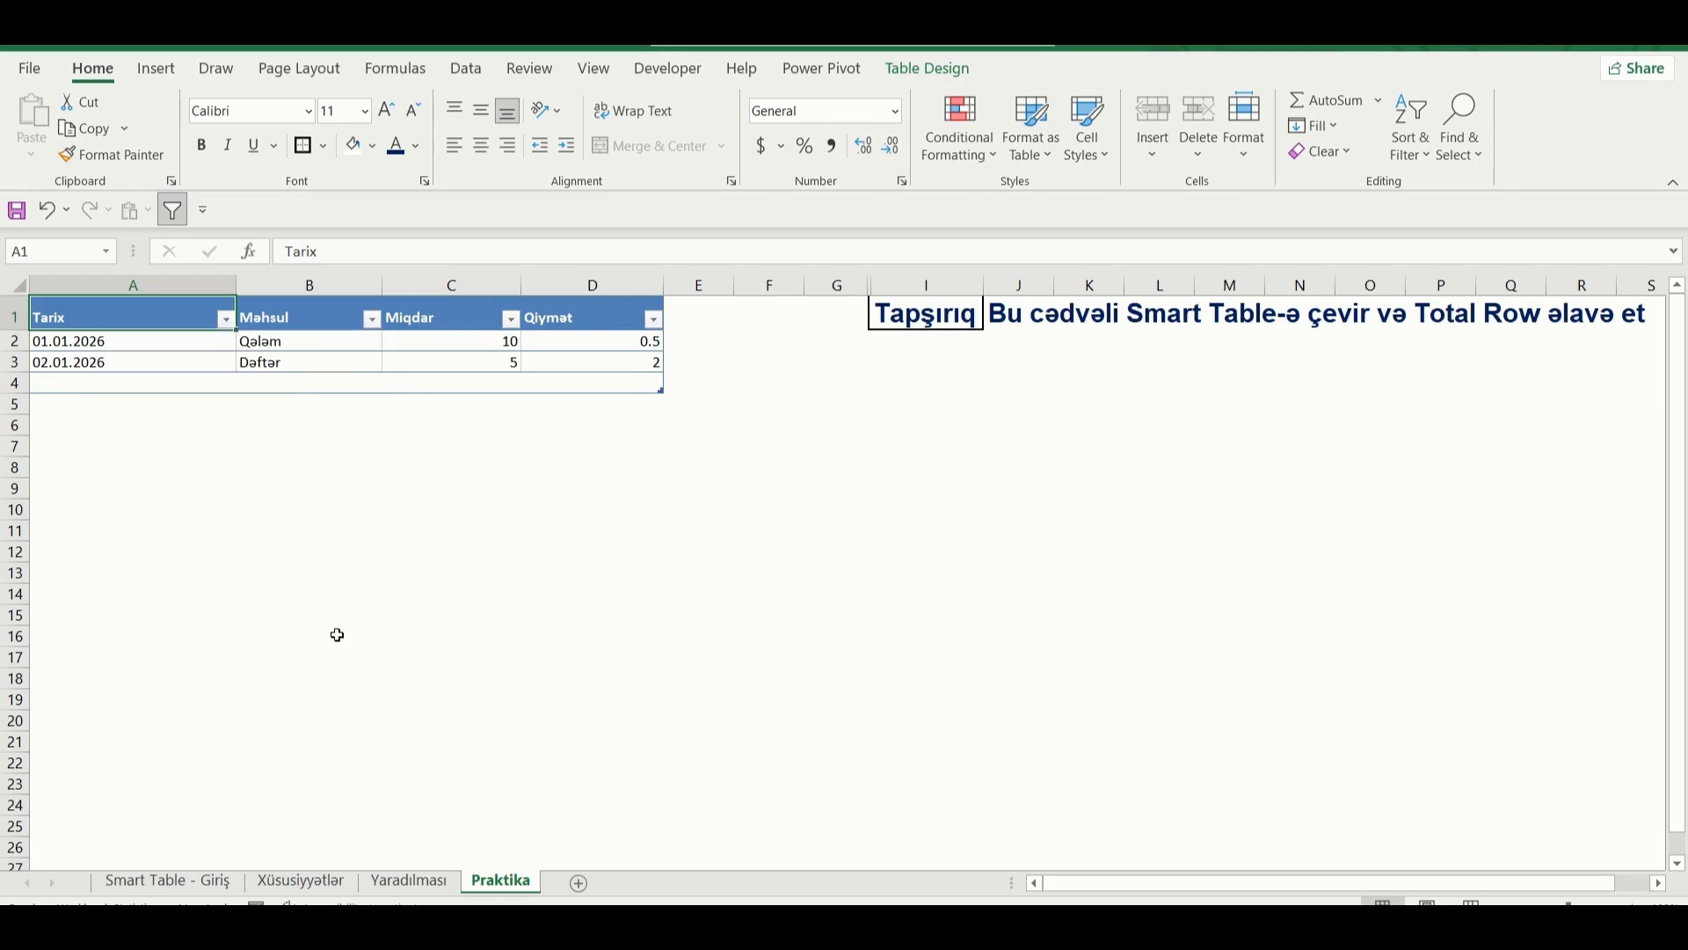
- Examine the table's design options and its name property with a table cell selected
click(244, 387)
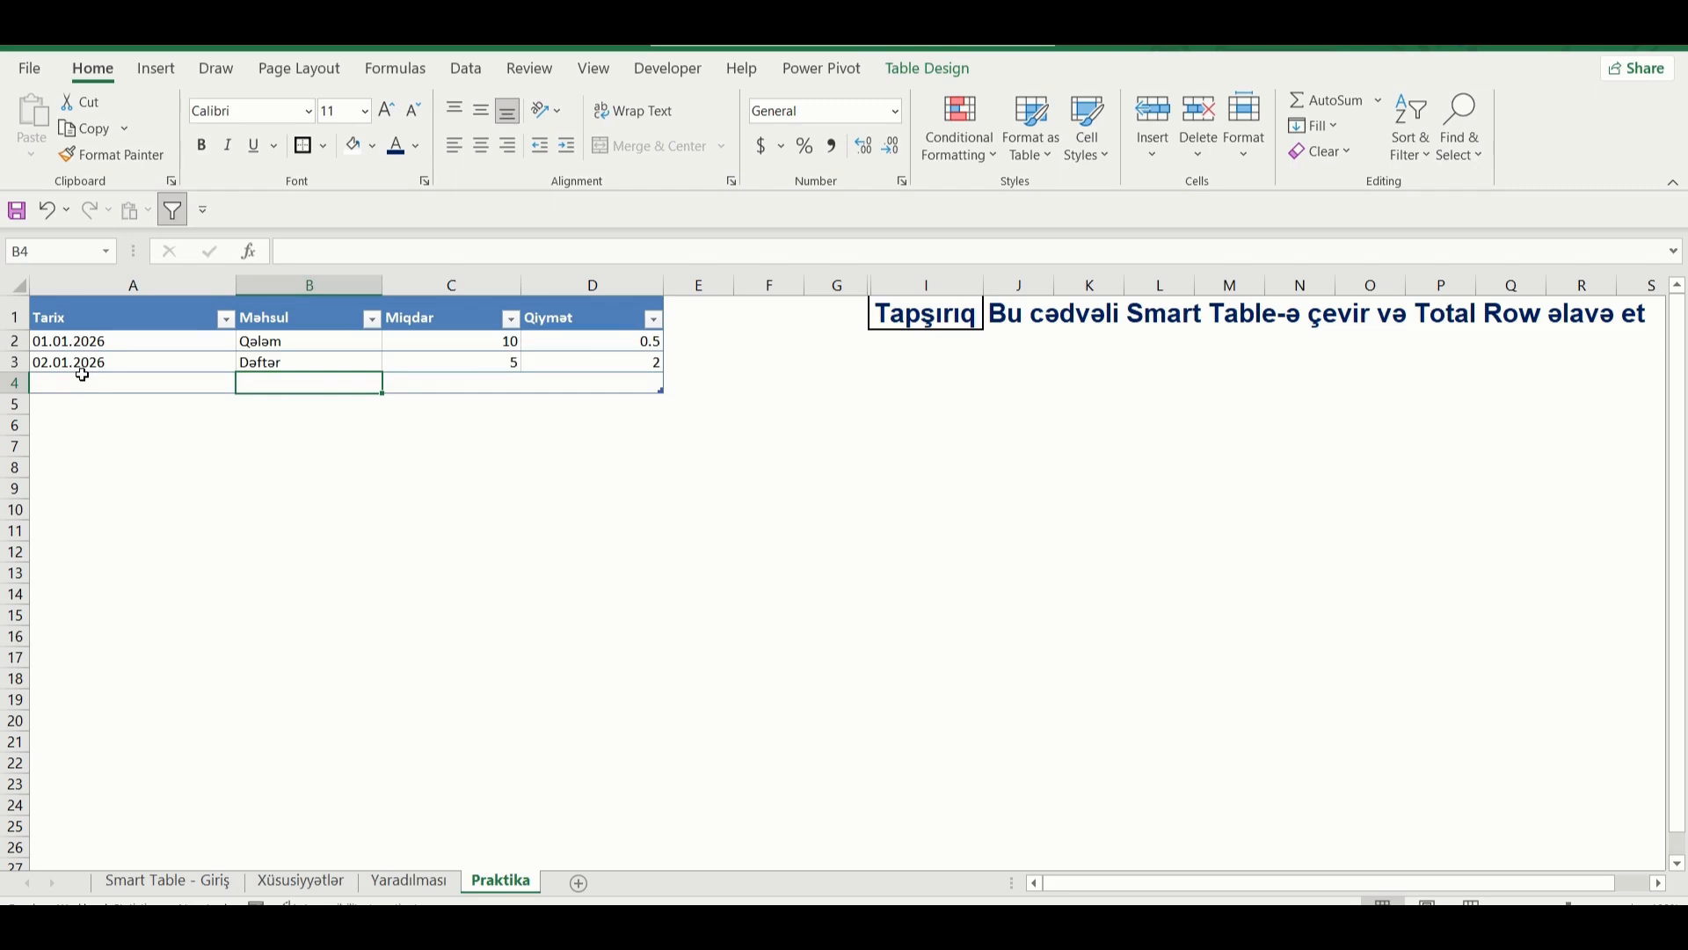
click(81, 318)
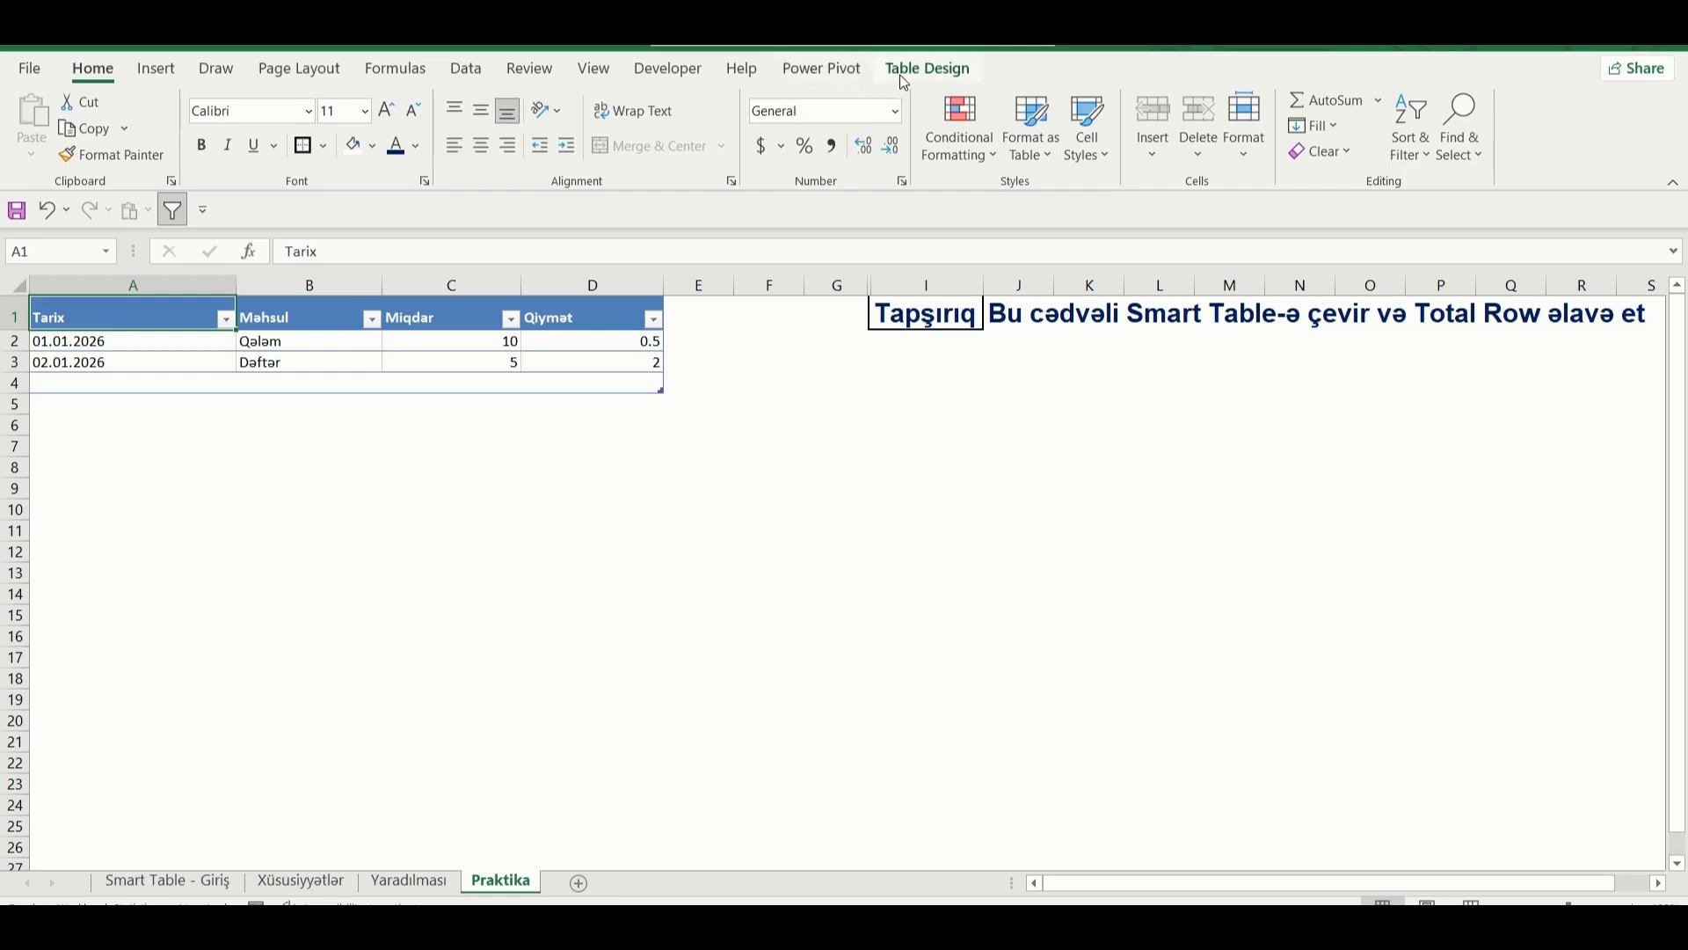
click(944, 80)
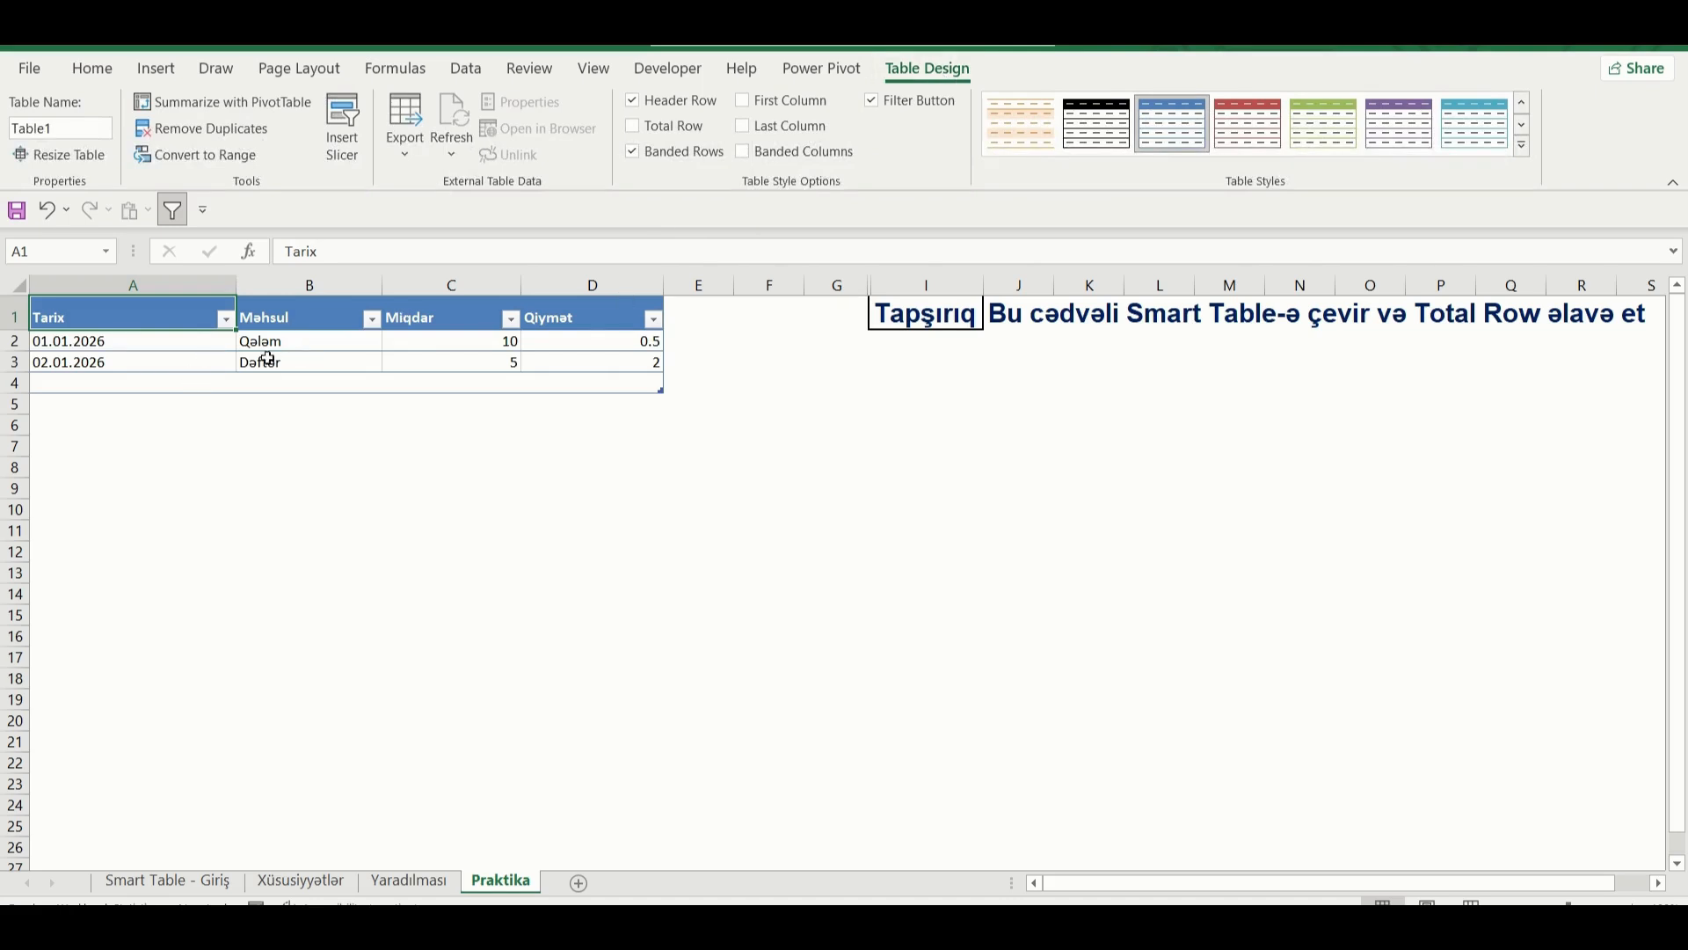
click(264, 461)
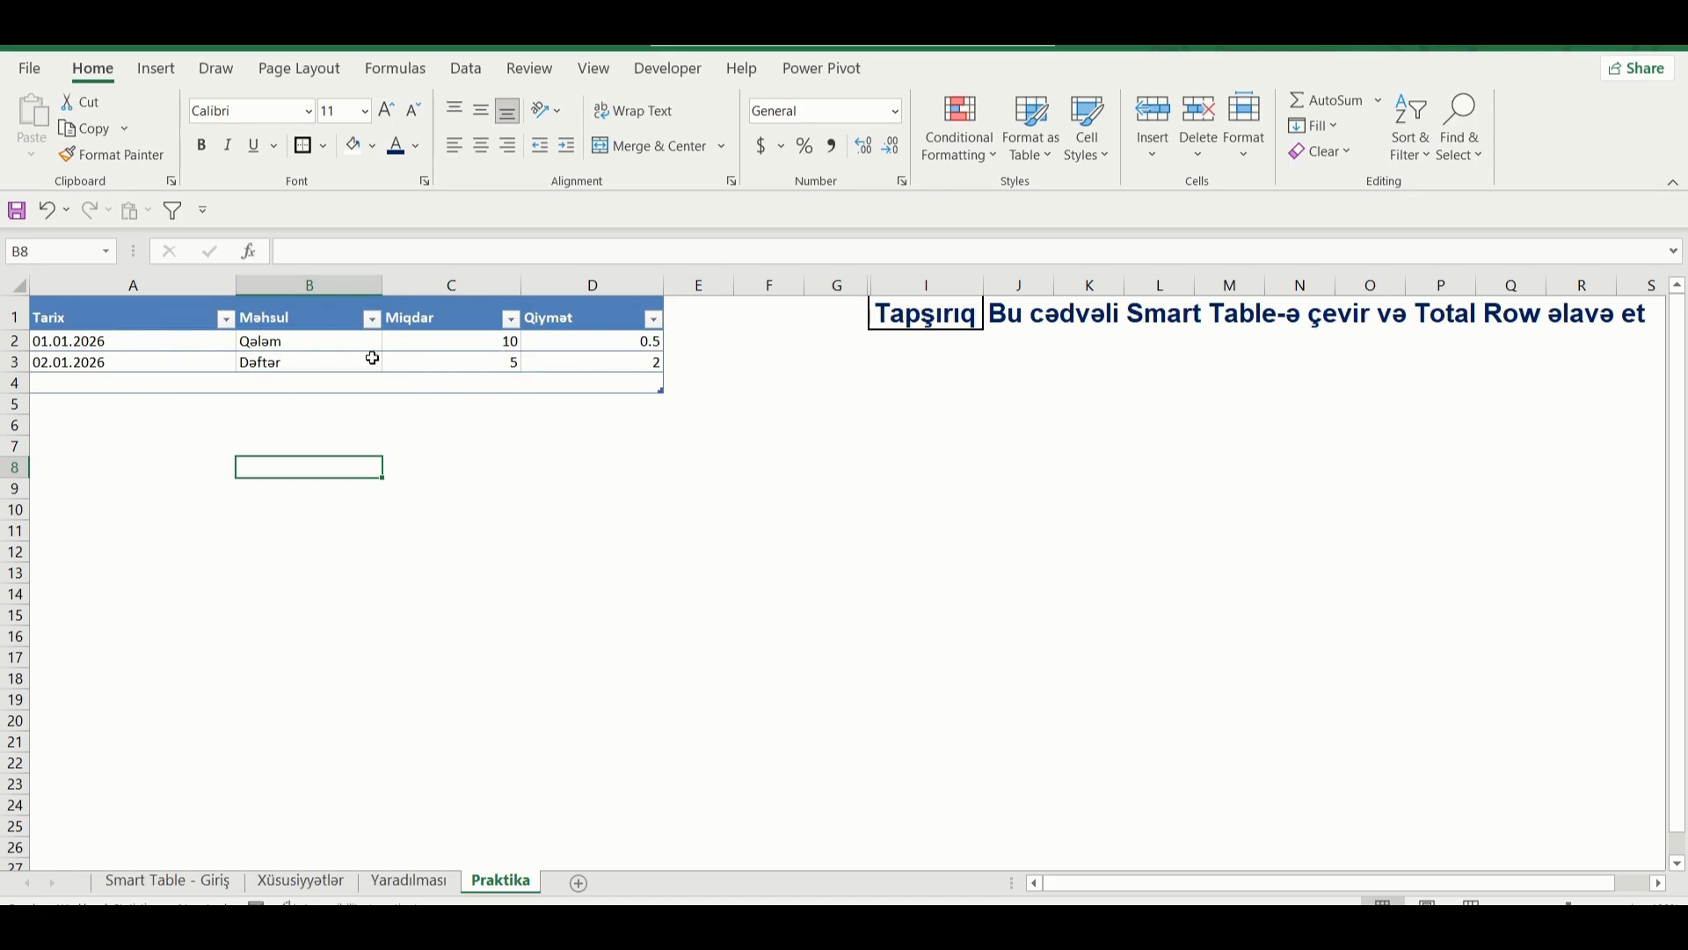
click(323, 349)
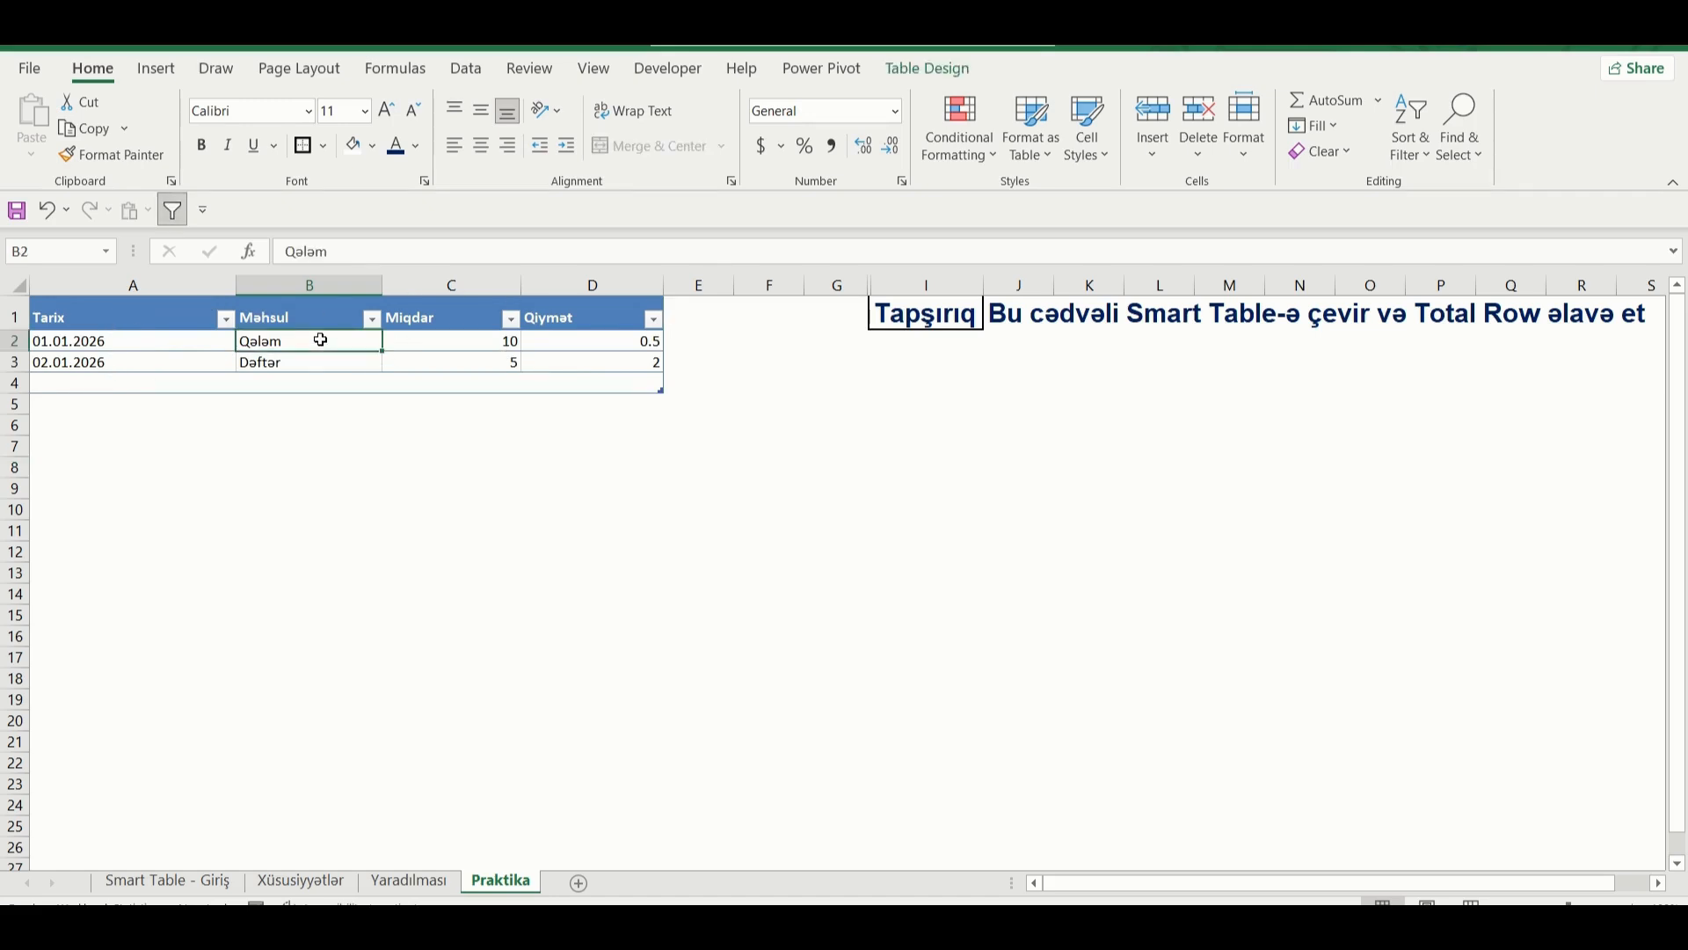
click(507, 355)
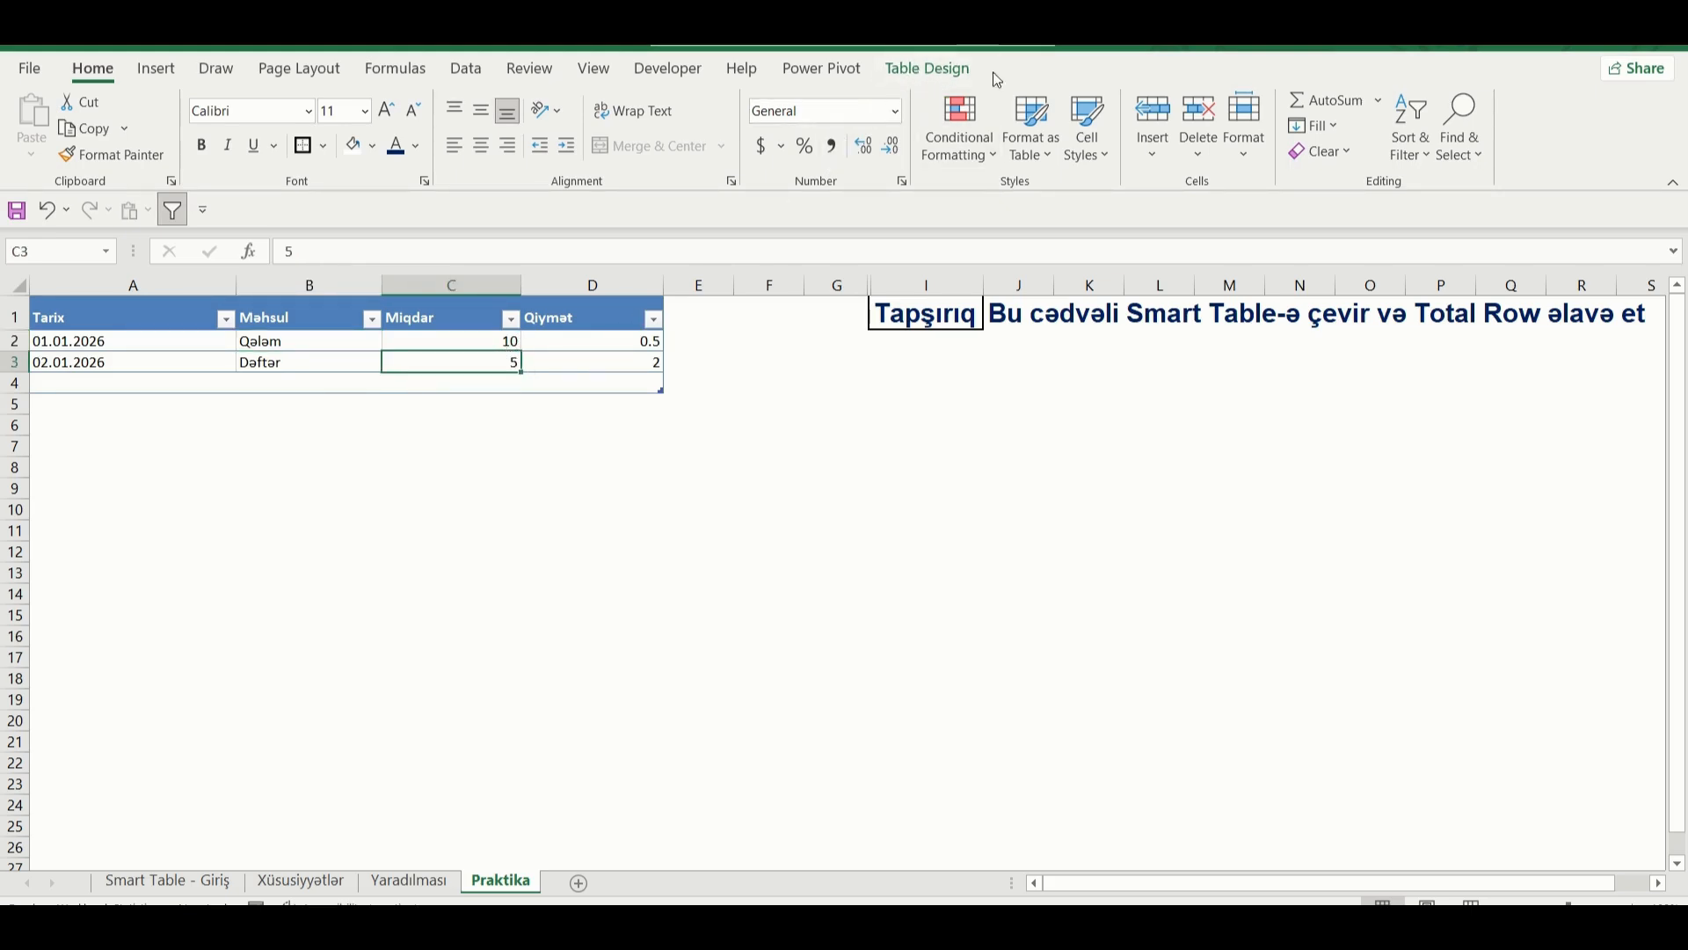
click(935, 68)
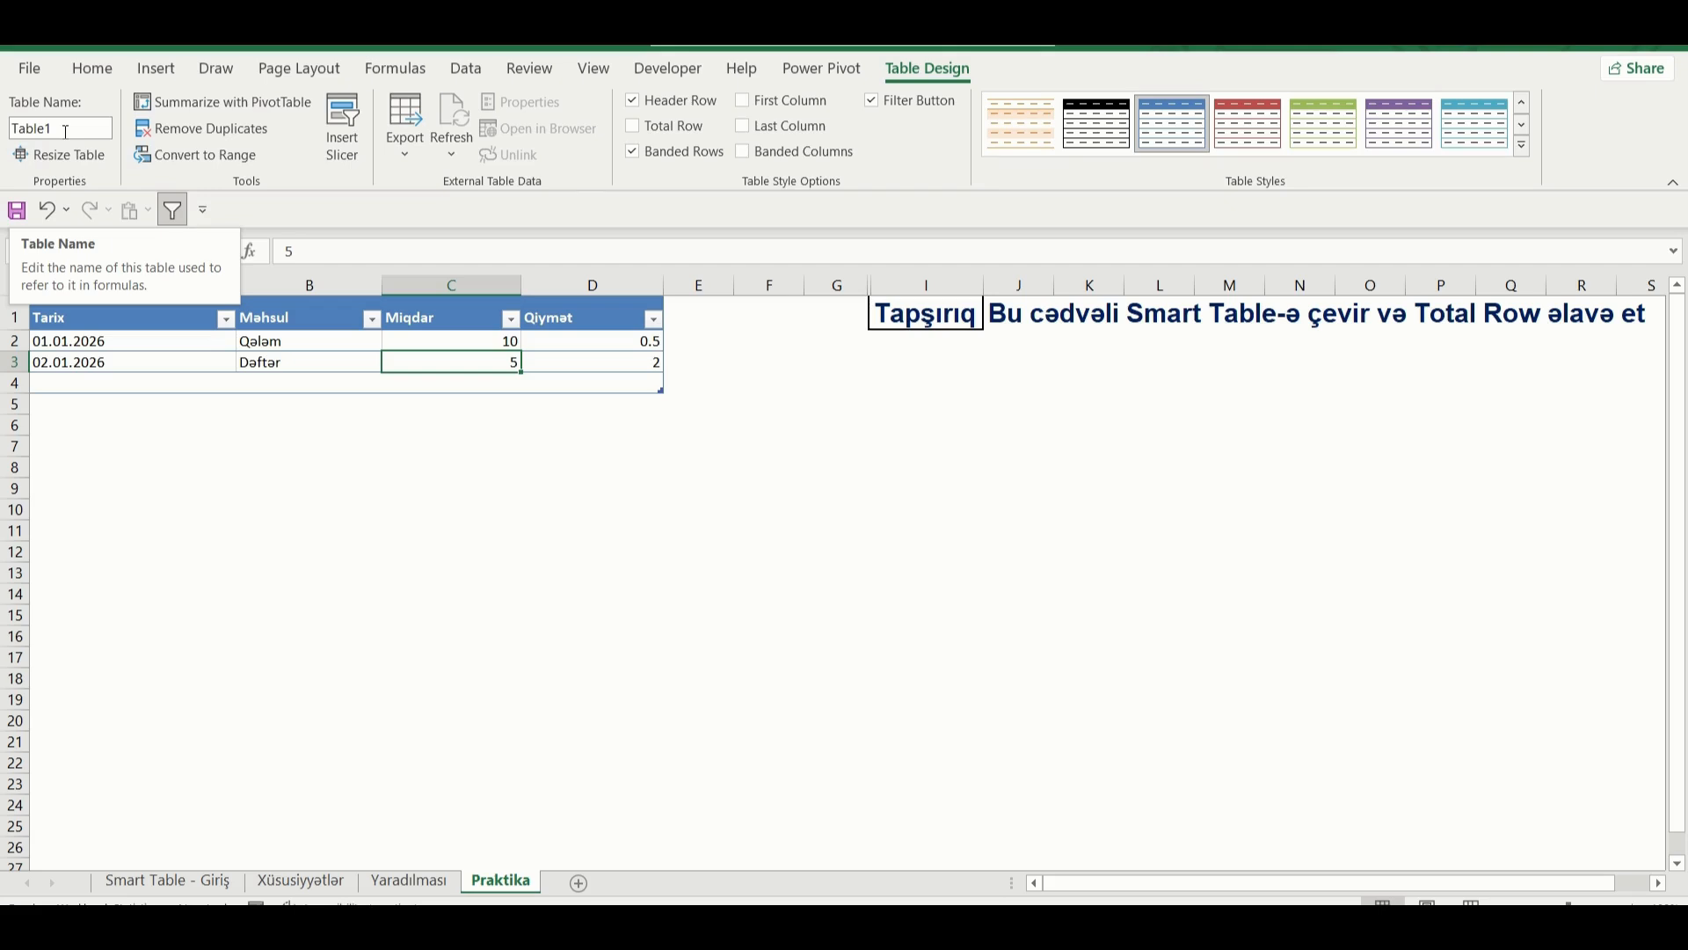
- Try a SUM formula in cell F3 that references the table's Tarix header, and discard it
click(738, 371)
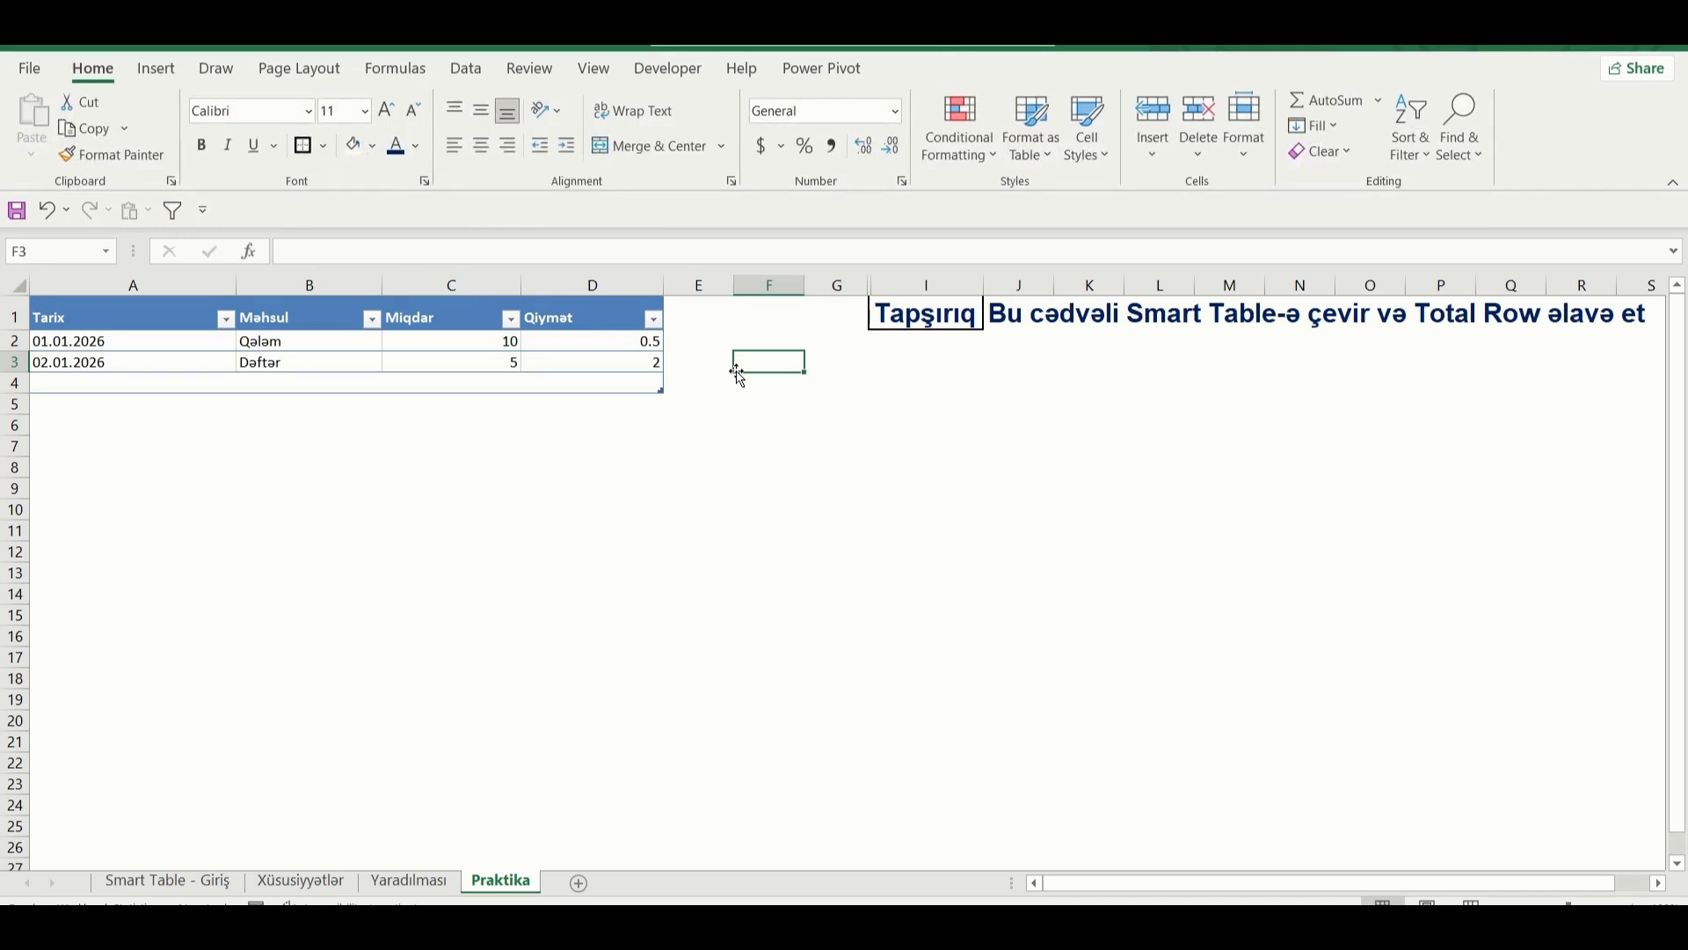
text(=sum)
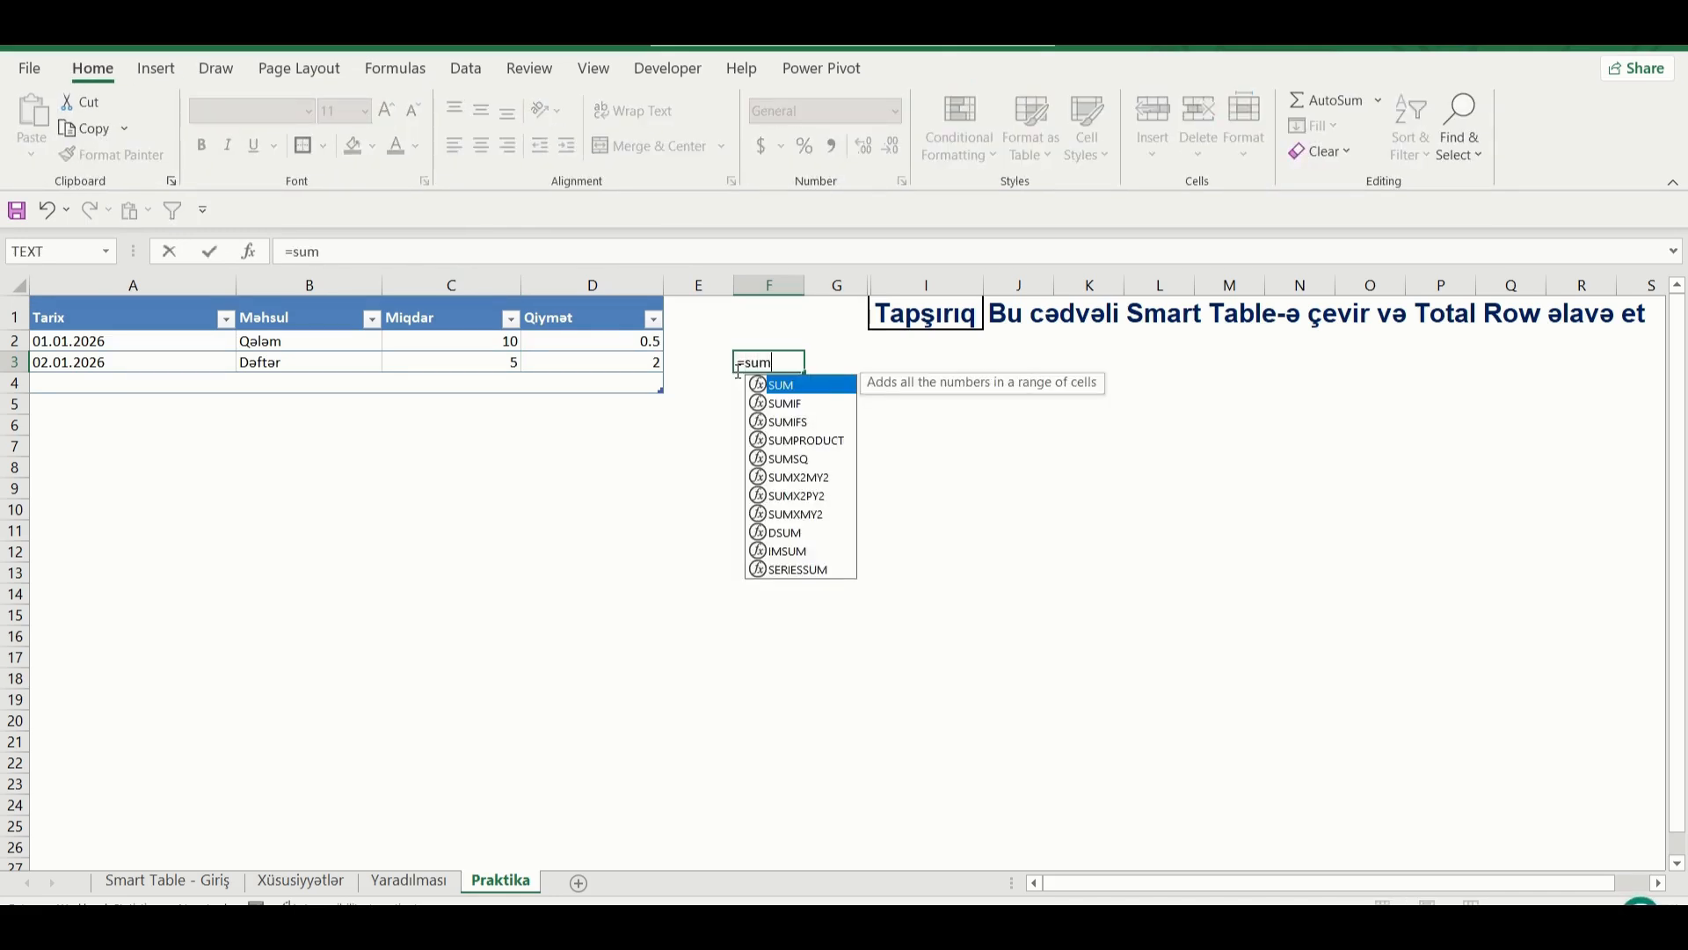
double_click(781, 387)
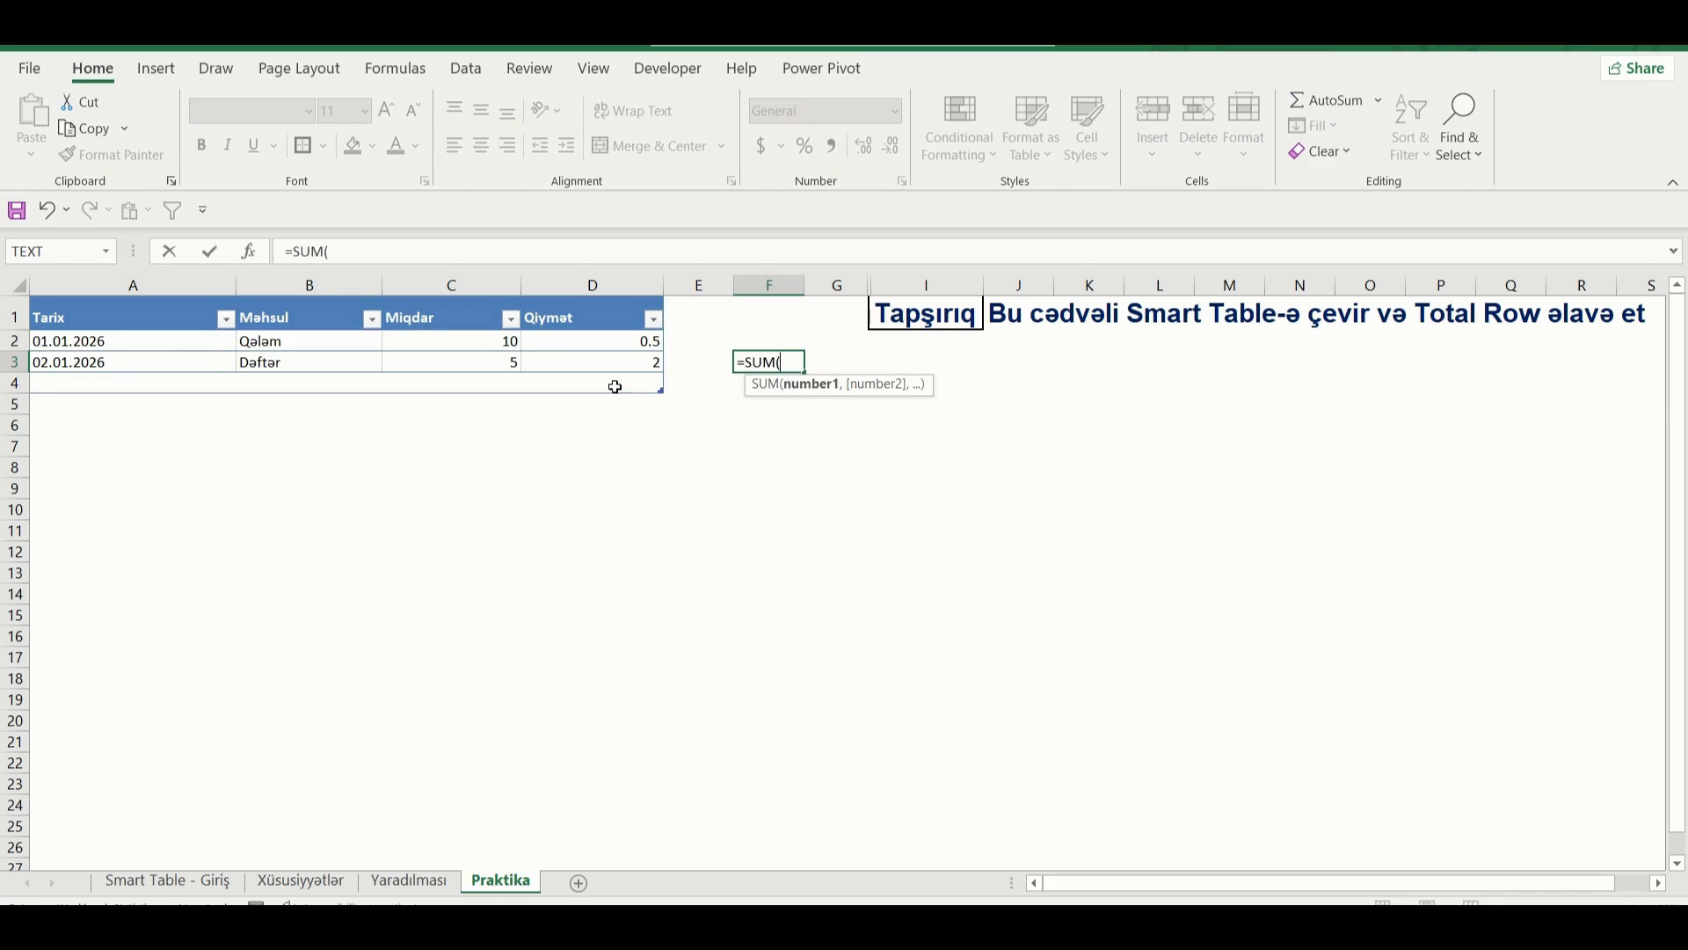
click(132, 343)
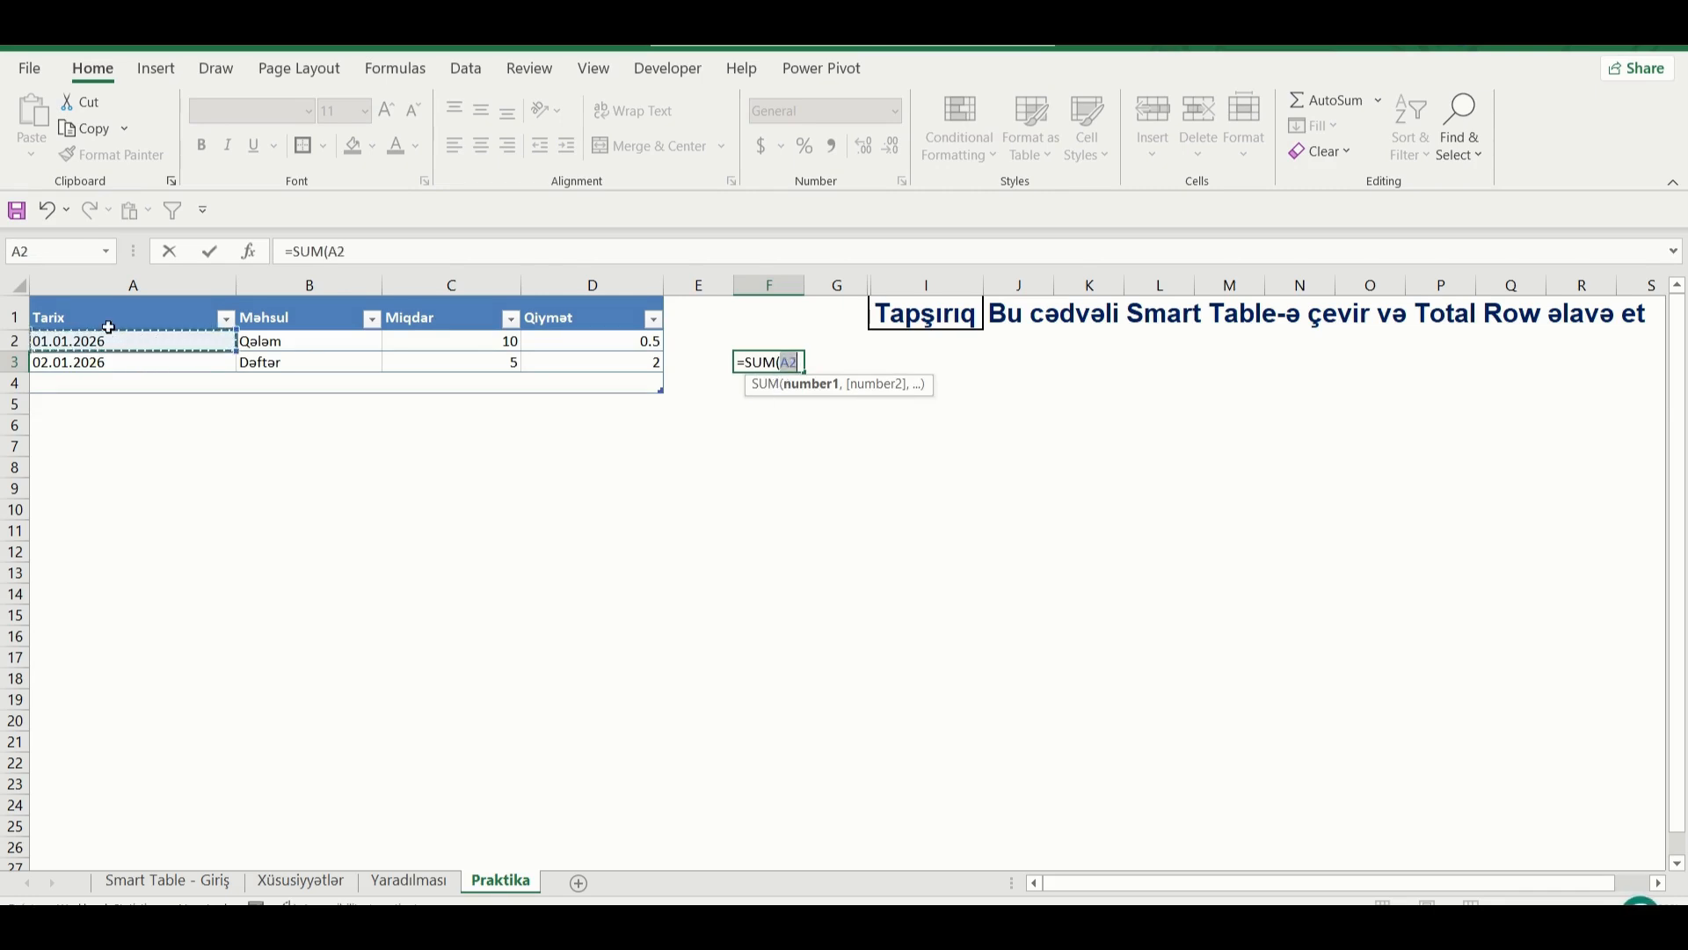
click(109, 327)
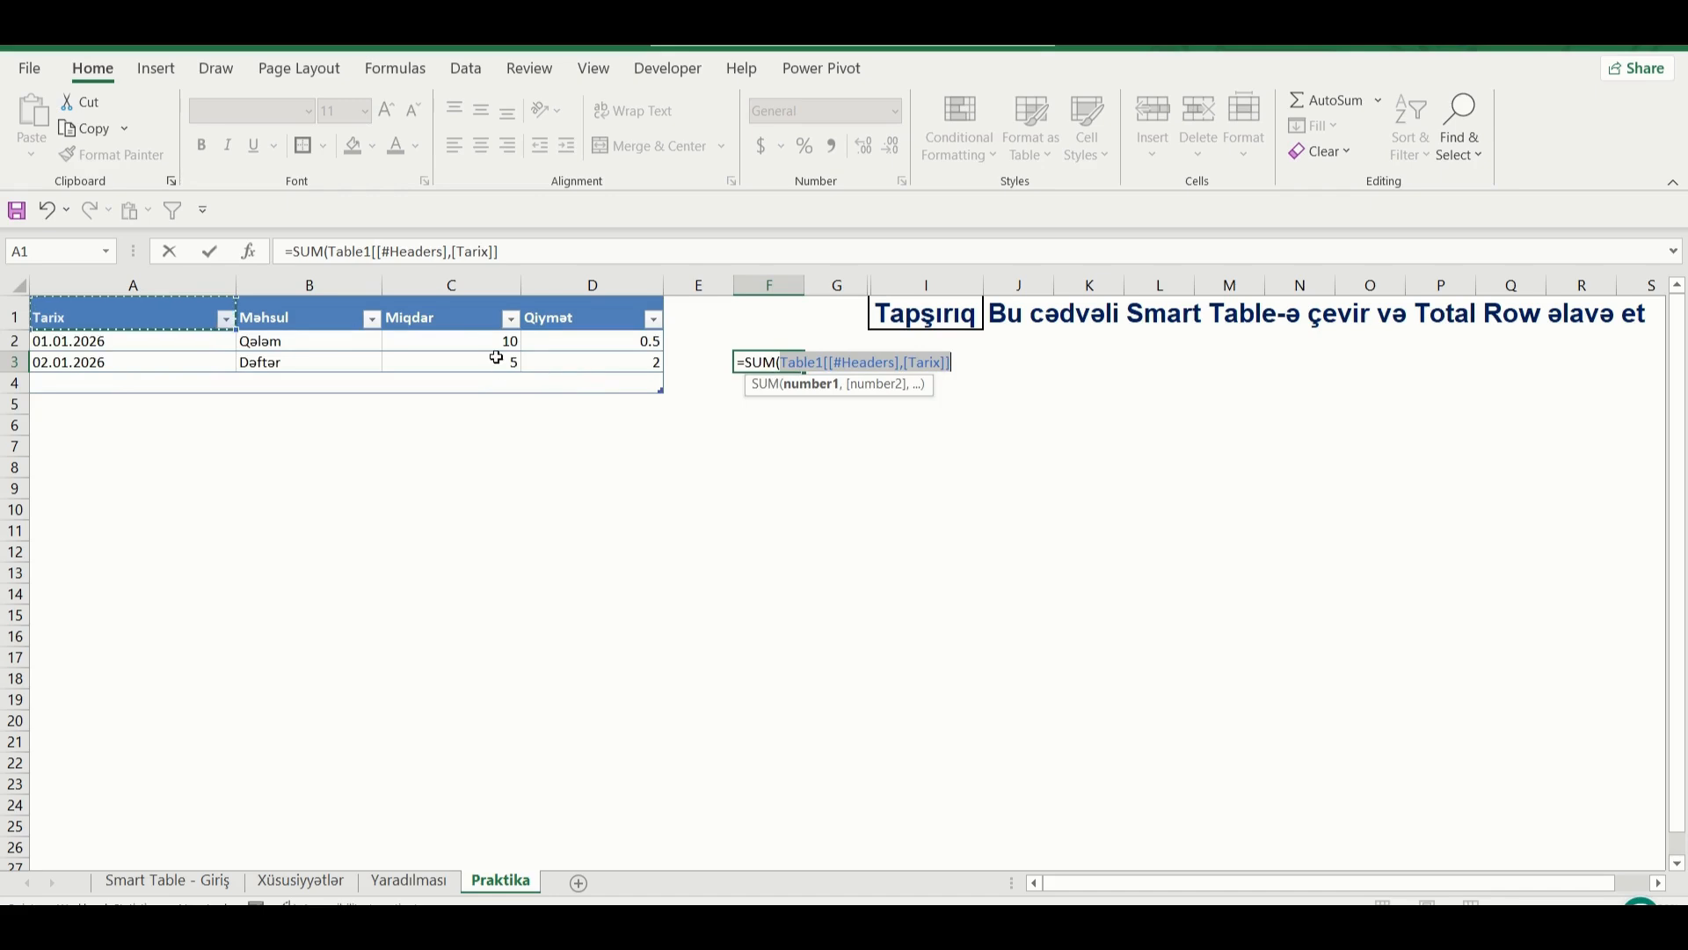
key(BackSpace)
key(BackSpace)
key(BackSpace)
key(BackSpace)
key(BackSpace)
key(BackSpace)
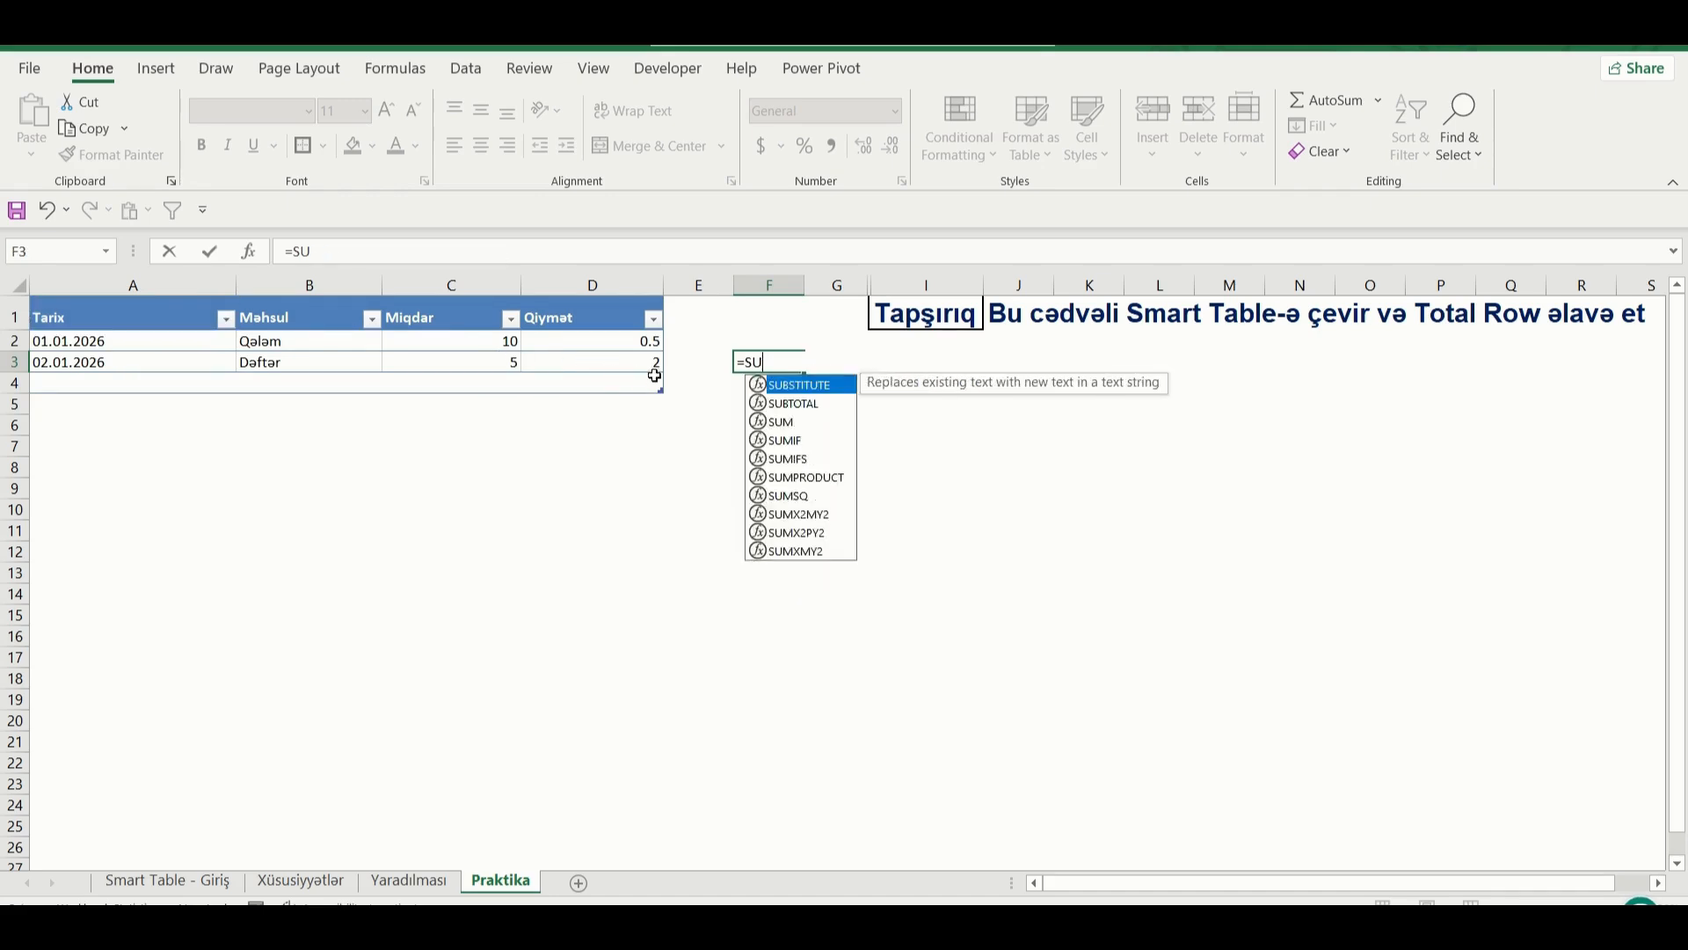
key(Escape)
- Try to rename the table as "Mal alışı 111"
click(508, 340)
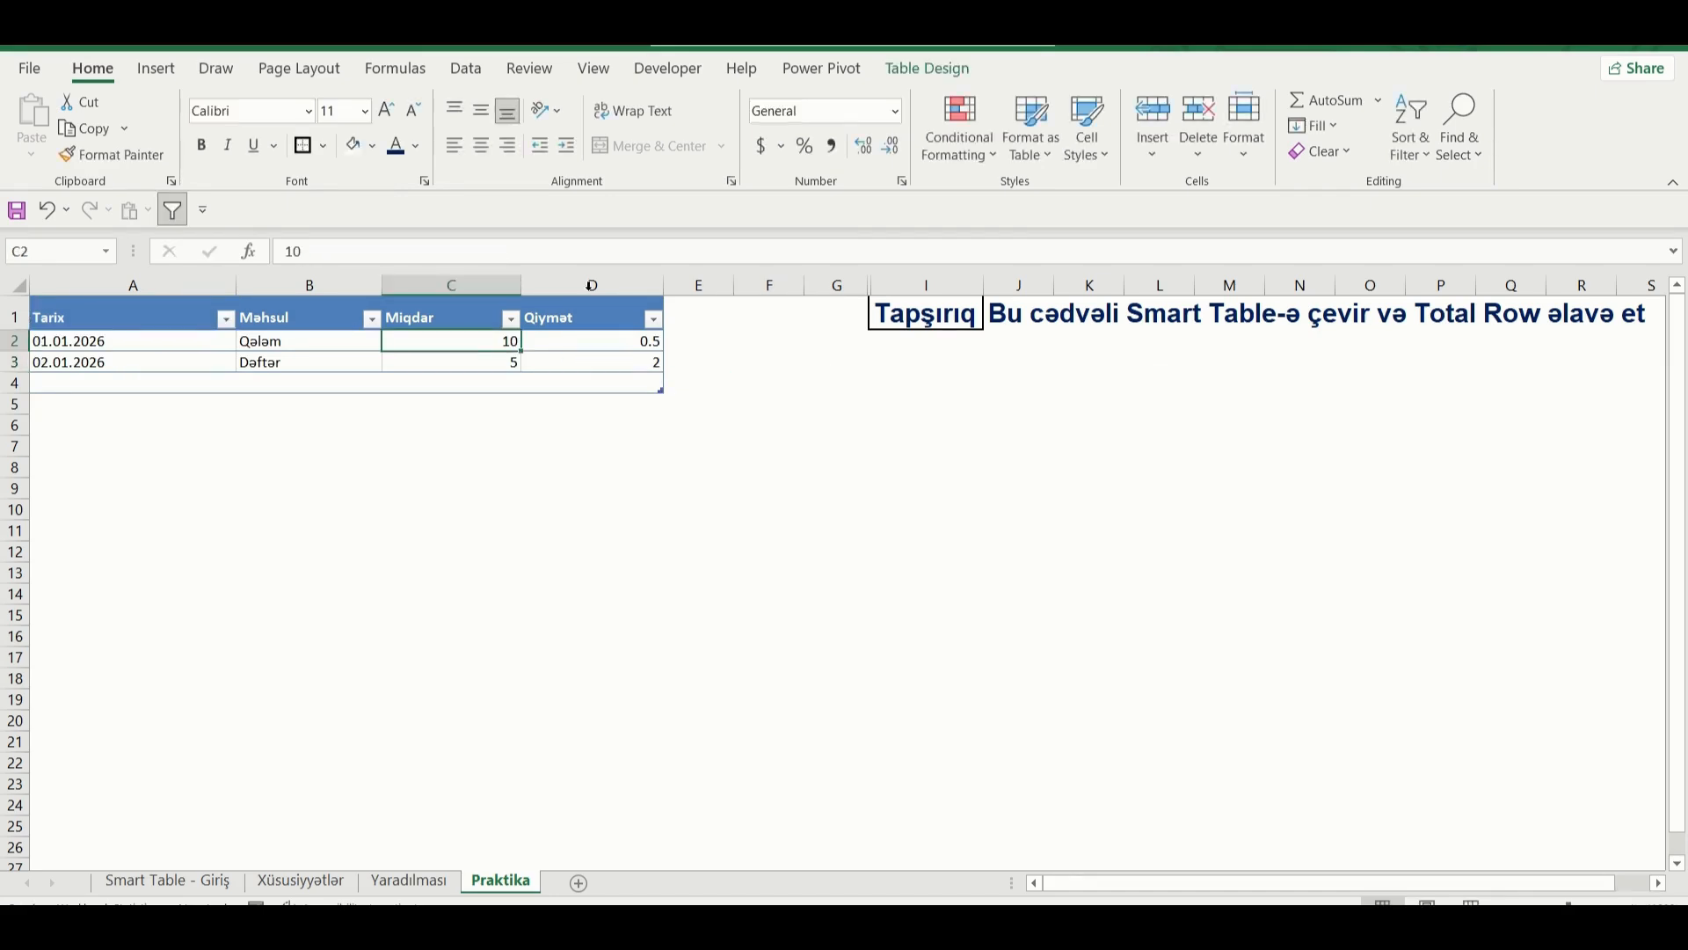
click(927, 68)
click(78, 129)
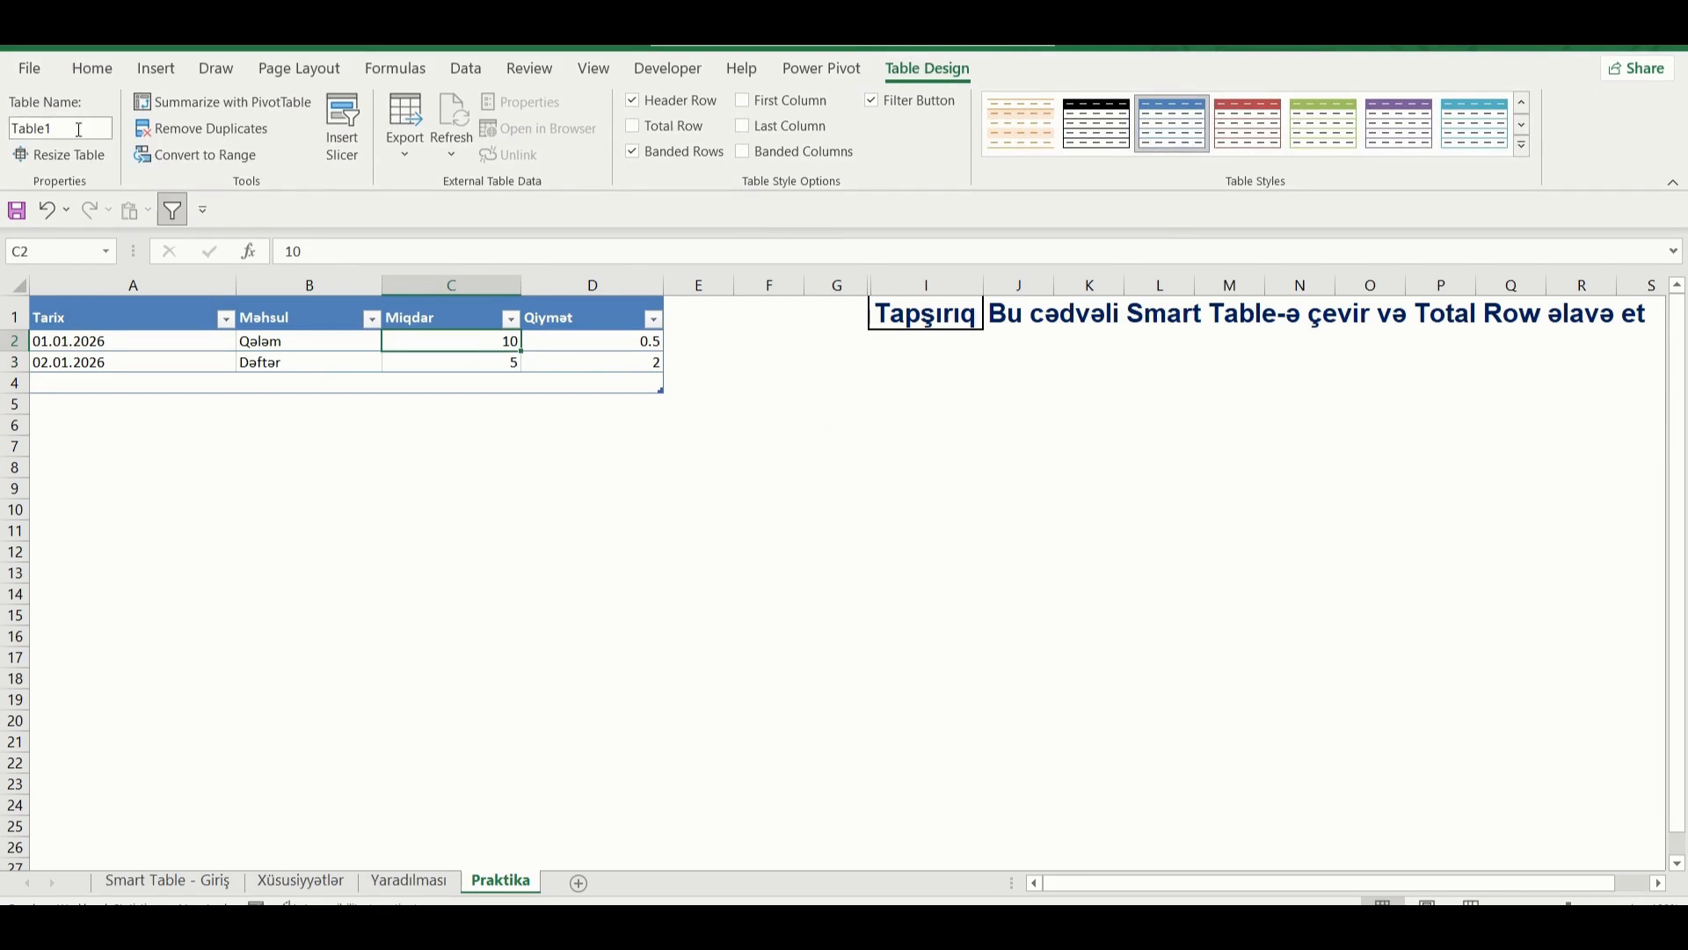
key(BackSpace)
click(46, 133)
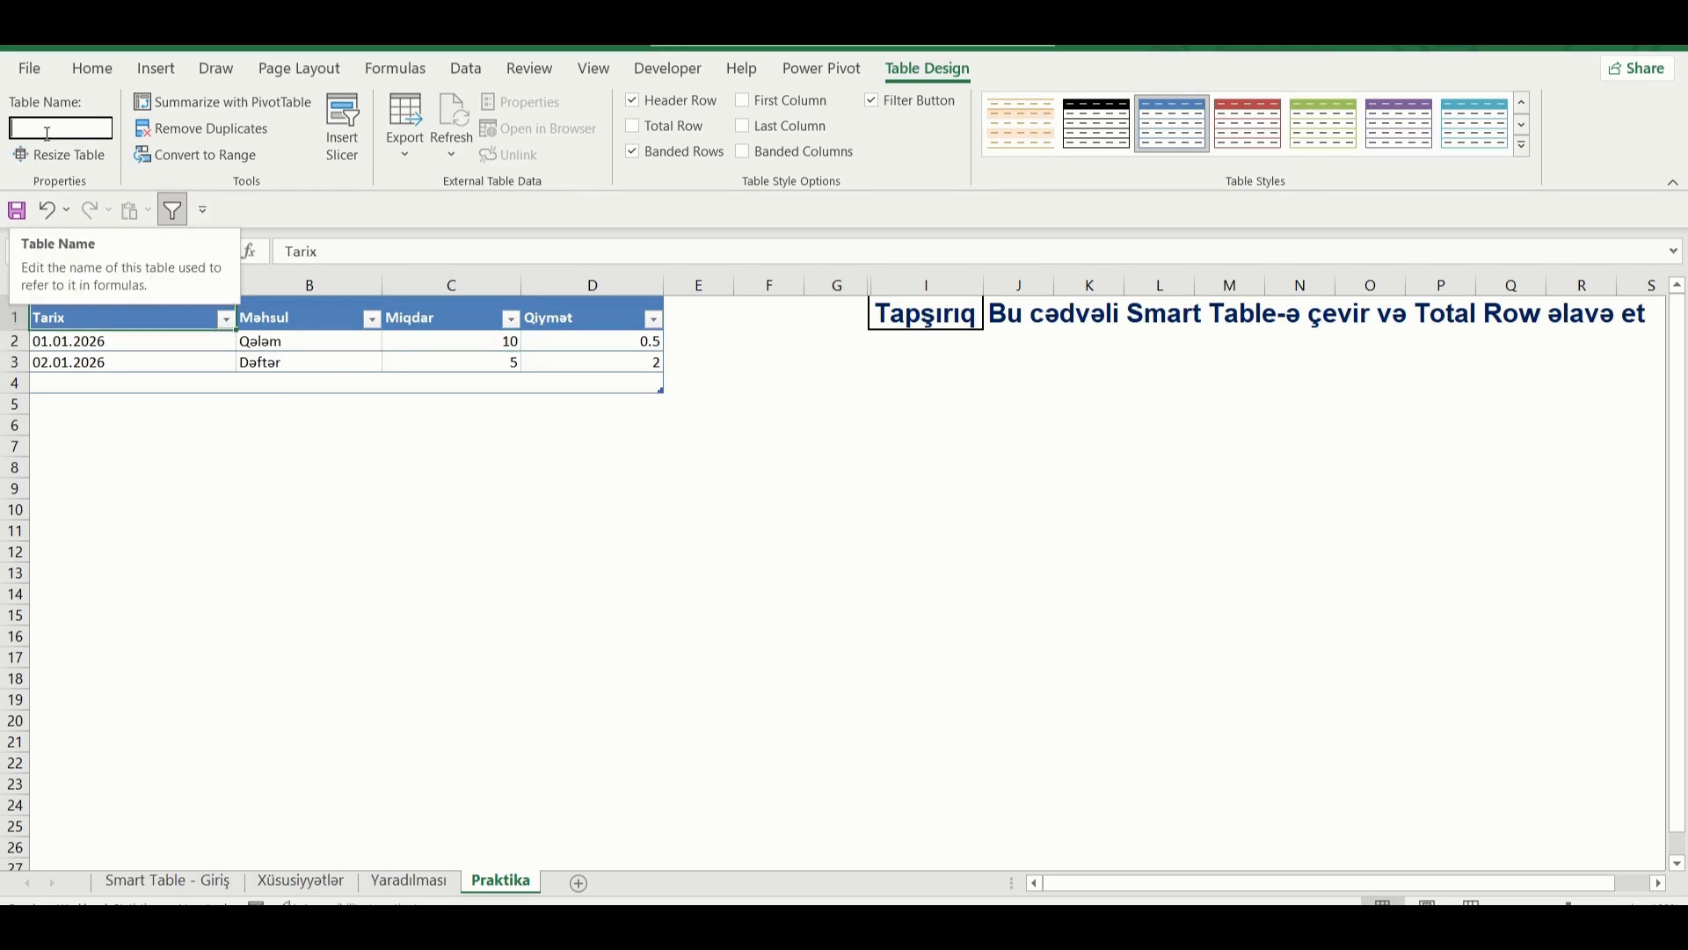
text(Mal)
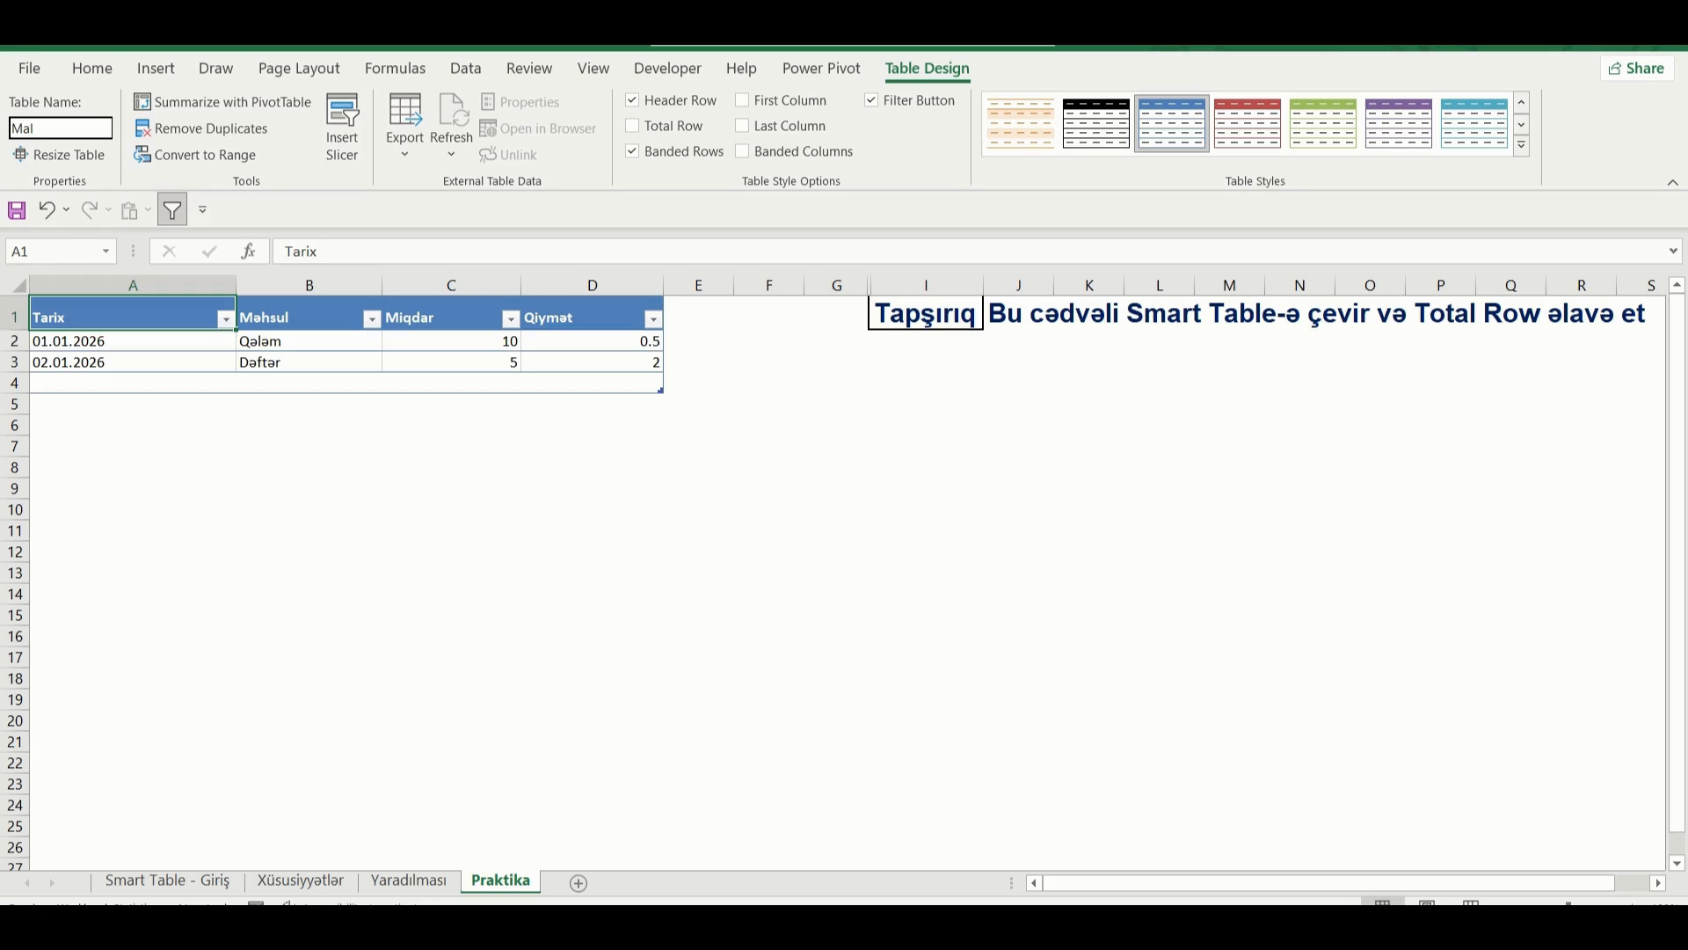
text( alışı 111)
click(355, 364)
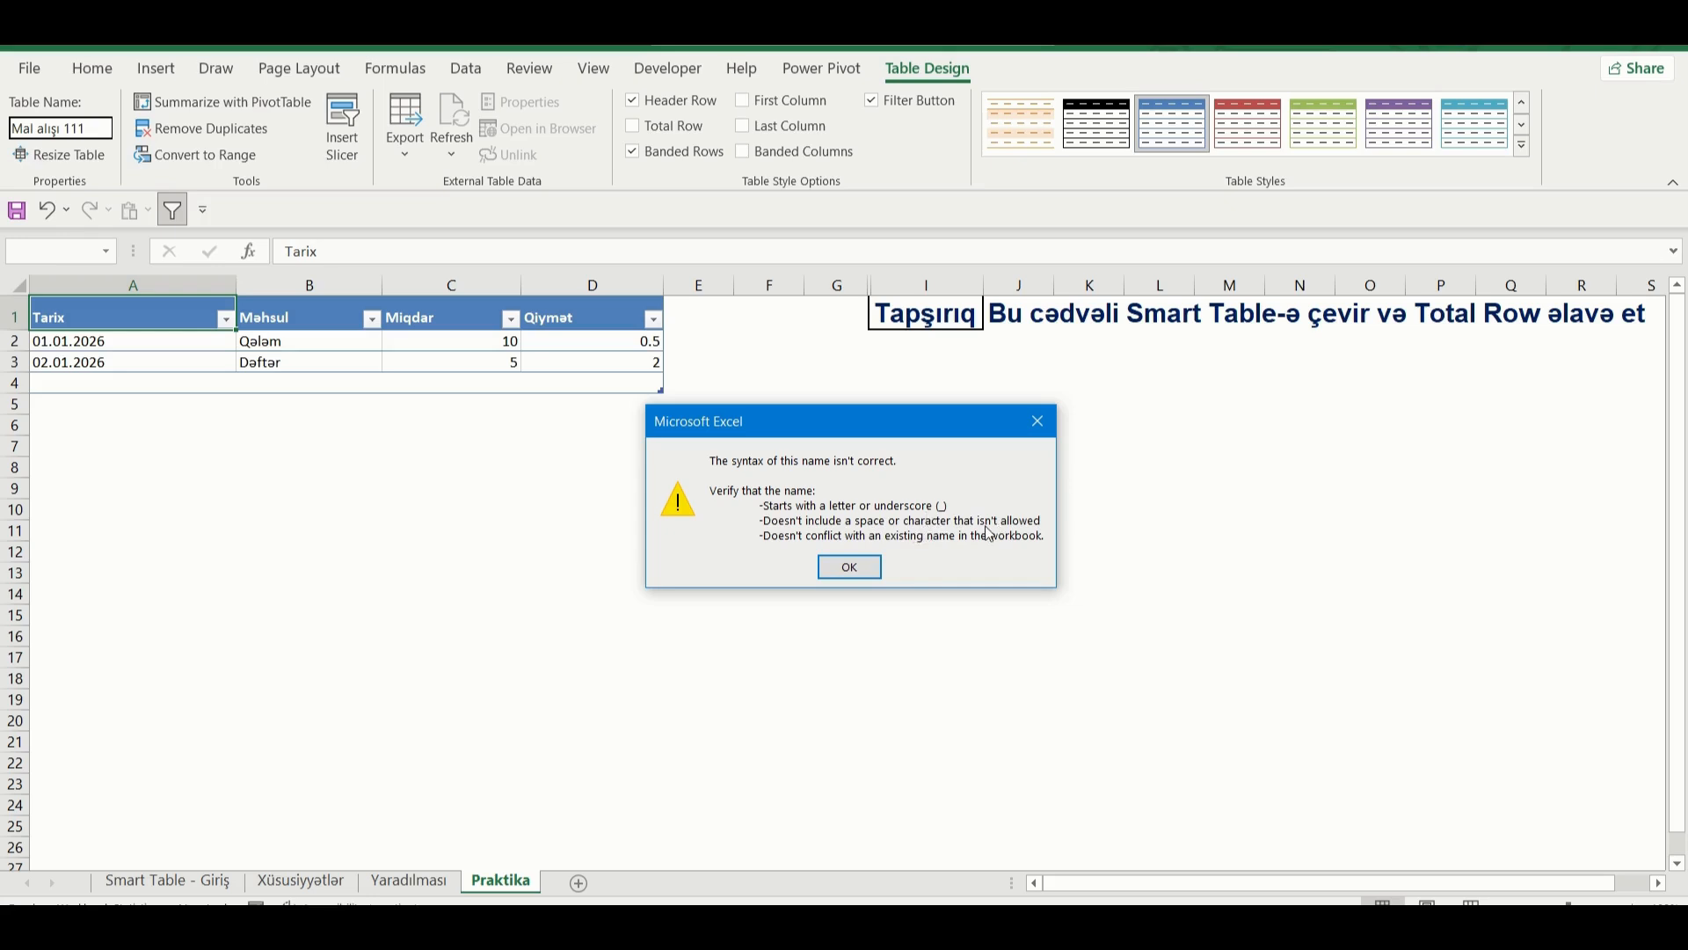
click(1038, 421)
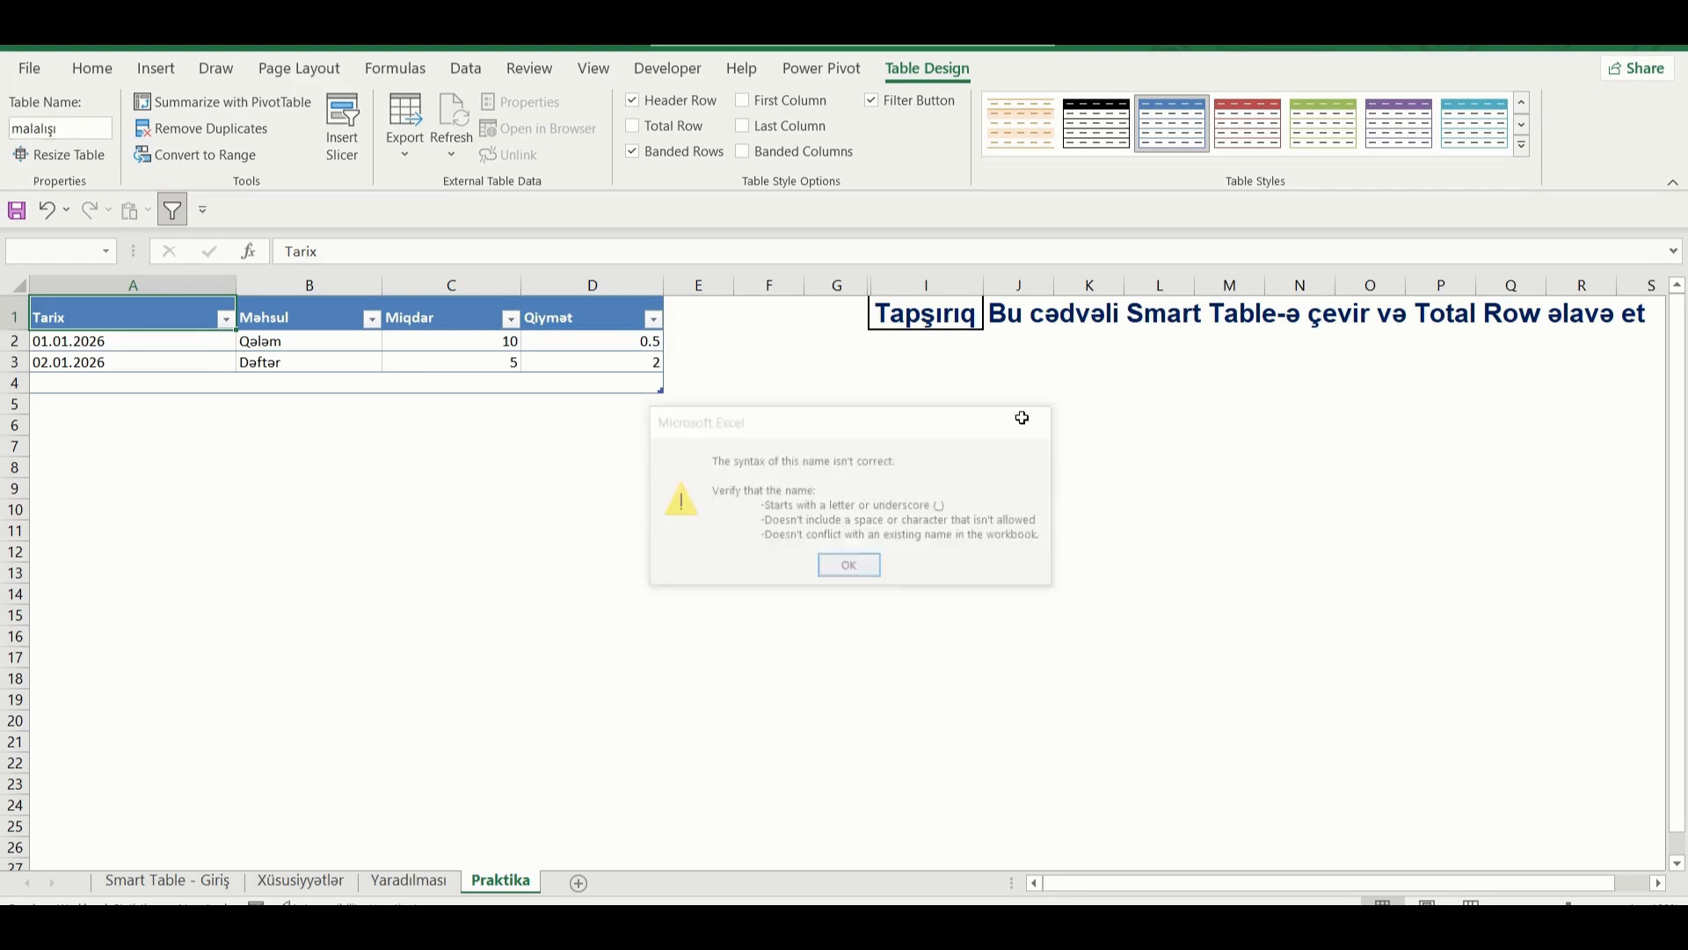
- Rename the table as malalışı111, without spaces
double_click(74, 128)
key(BackSpace)
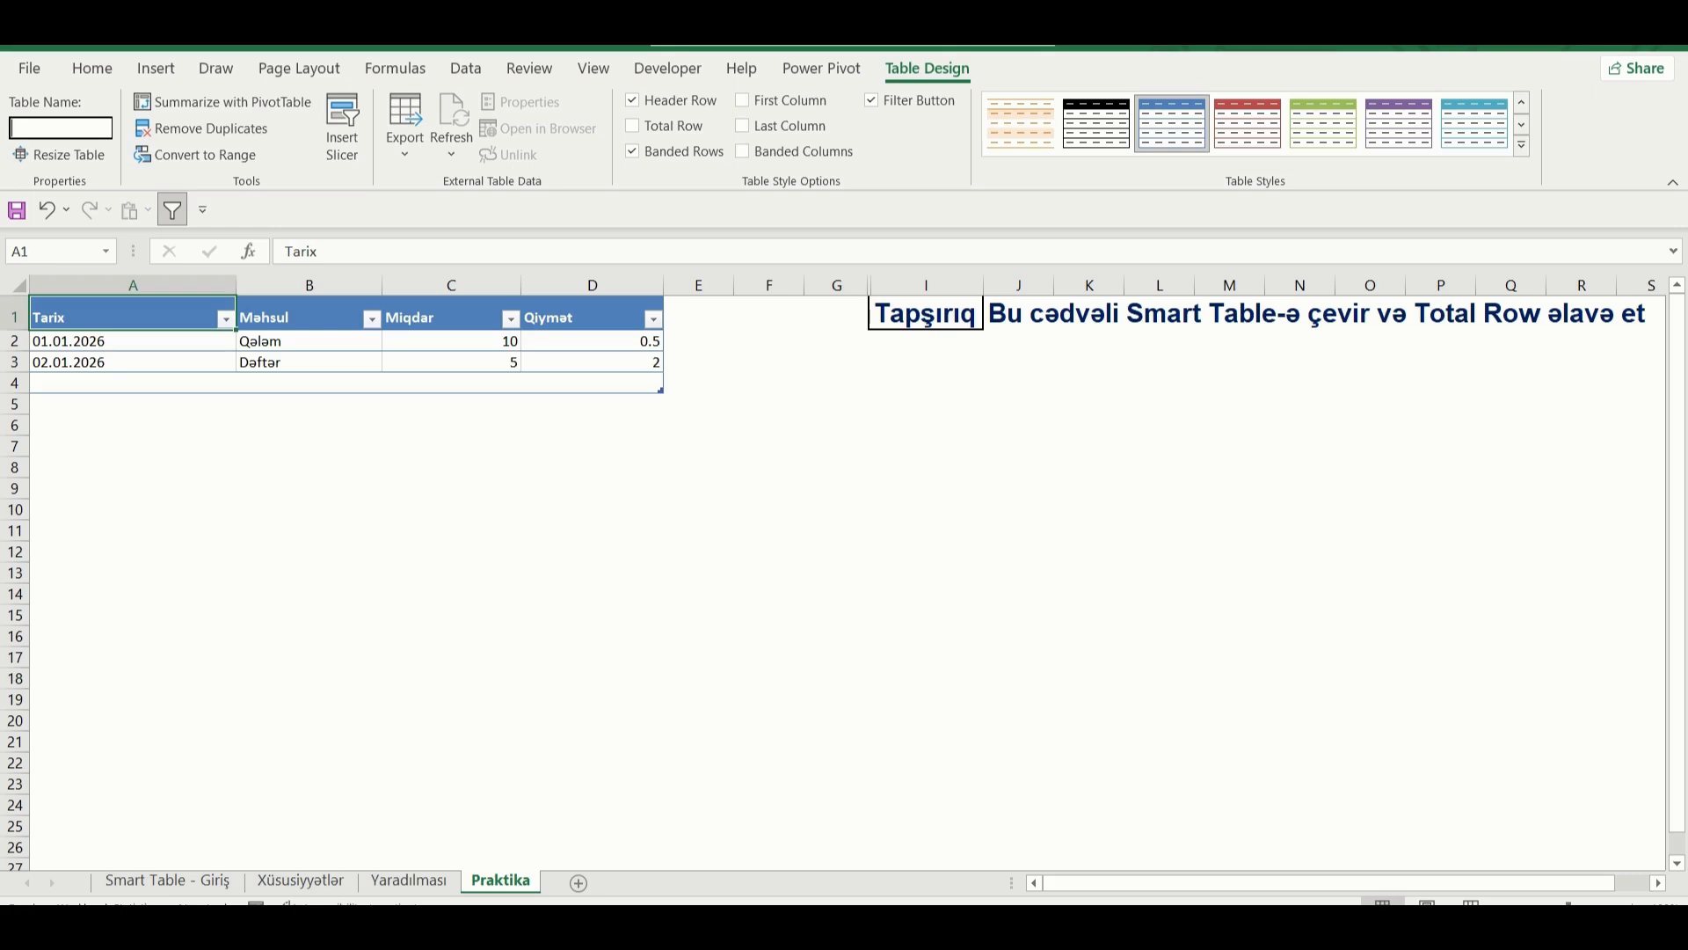
text(malı)
text(alışı)
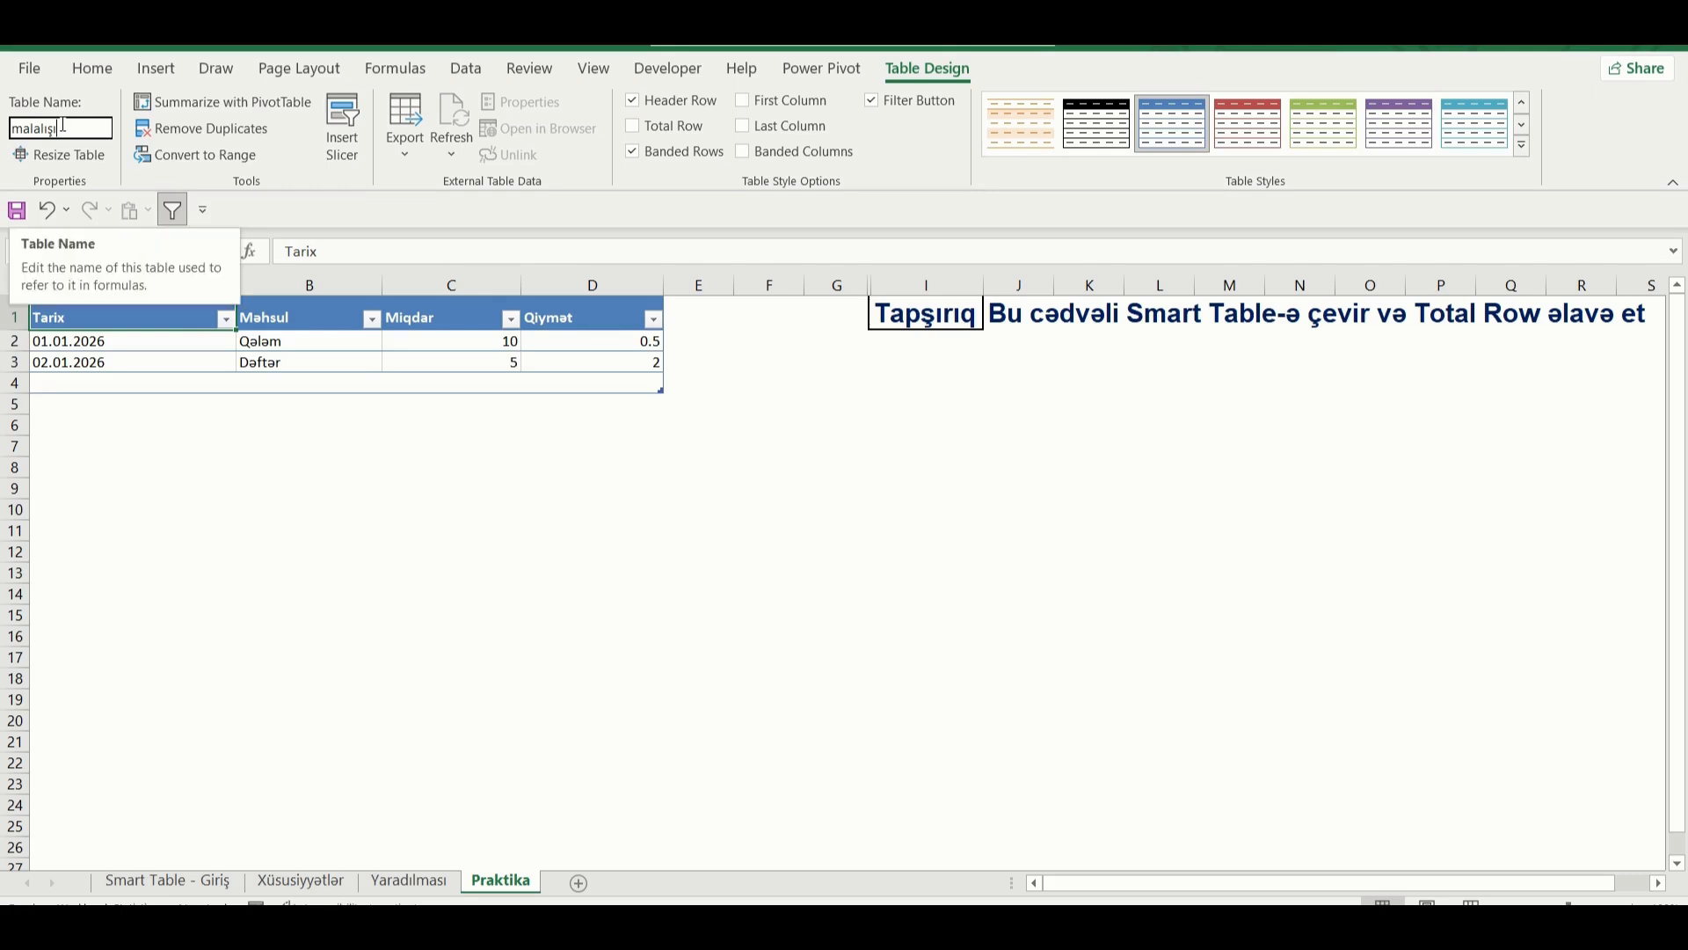
text(111)
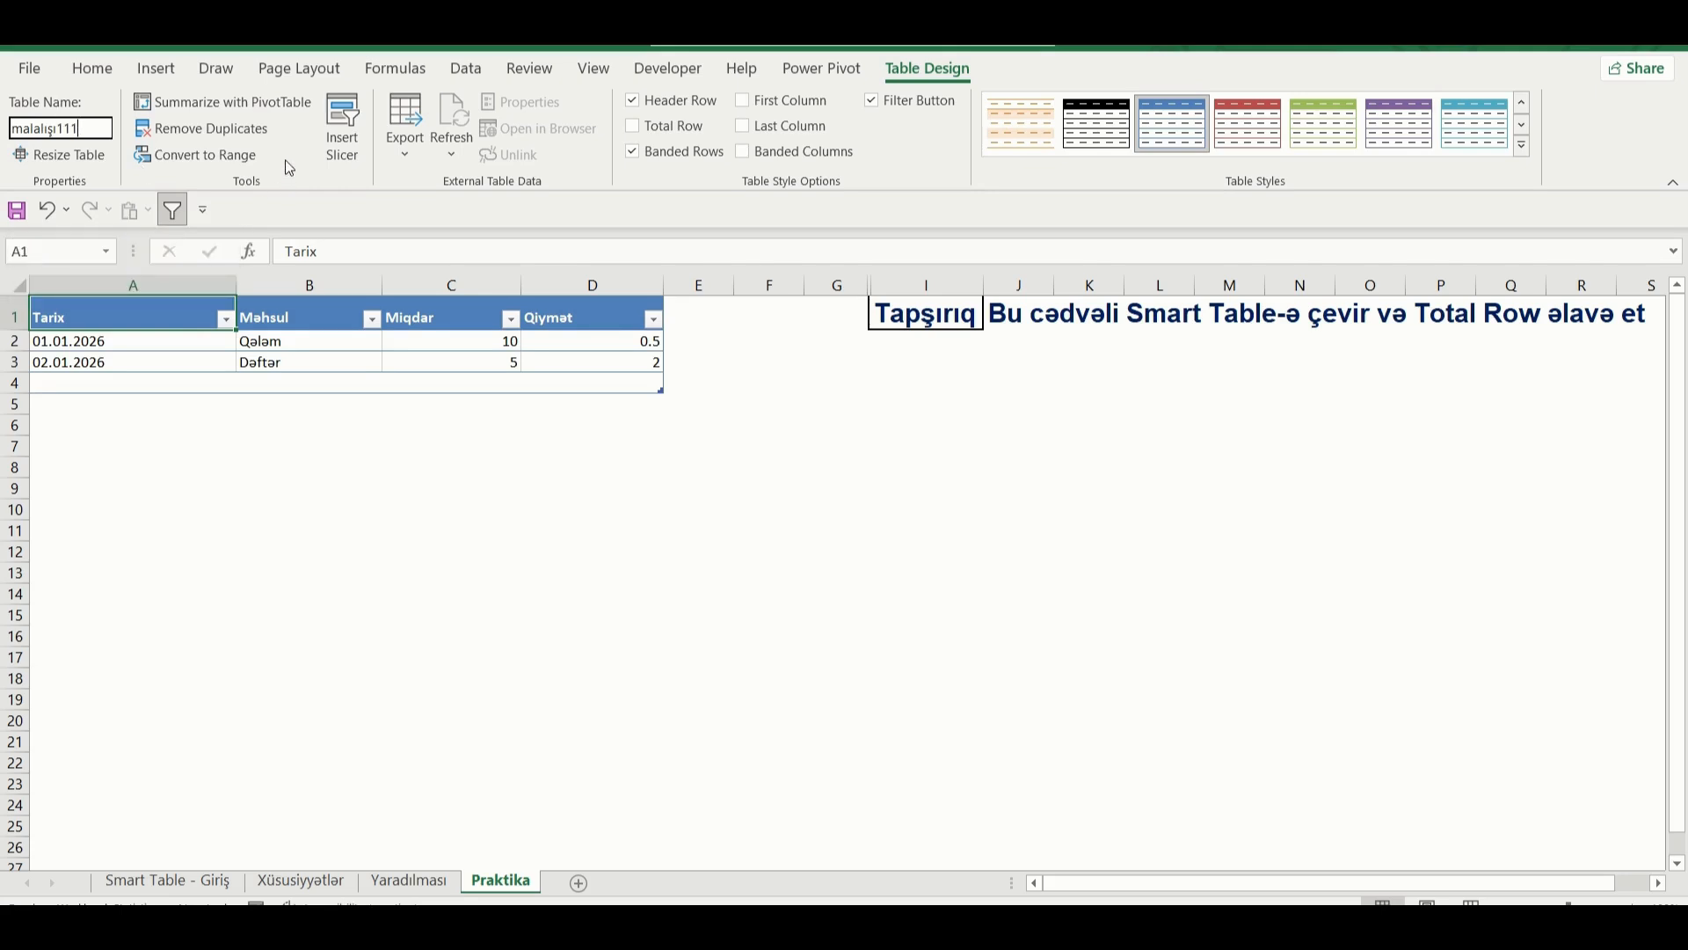
key(Return)
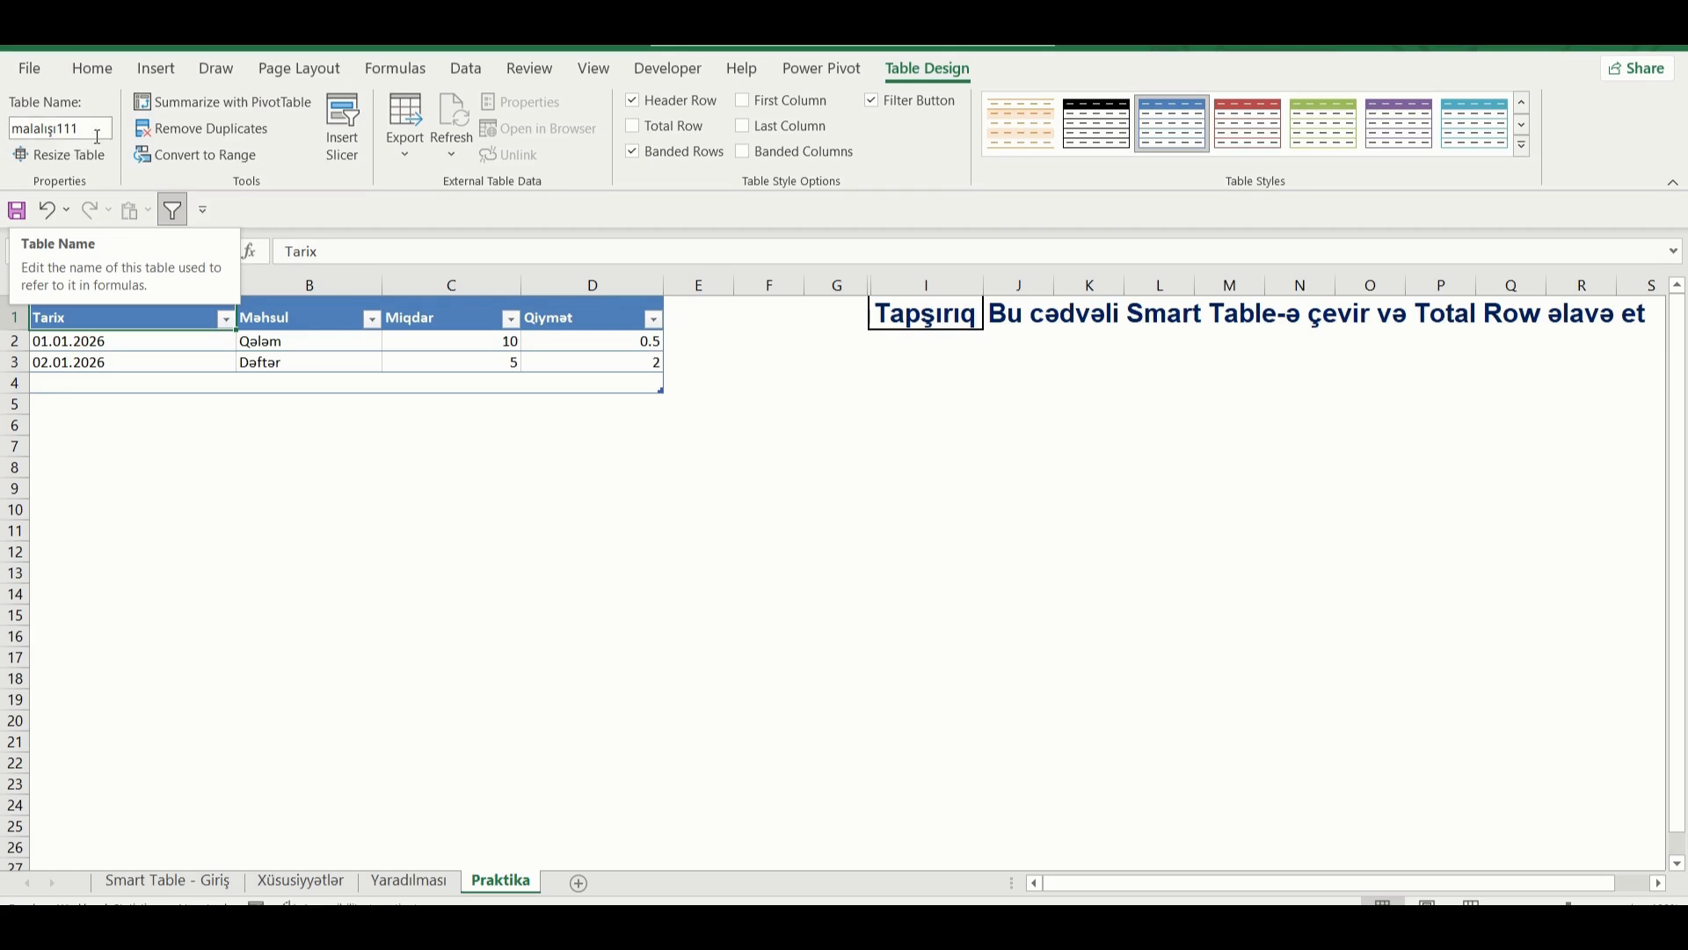
- Repeat the 01.01.2026 Qələm row in row 4 and remove the duplicate by comparing the Tarix, Məhsul, Miqdar and Qiymət columns
click(339, 346)
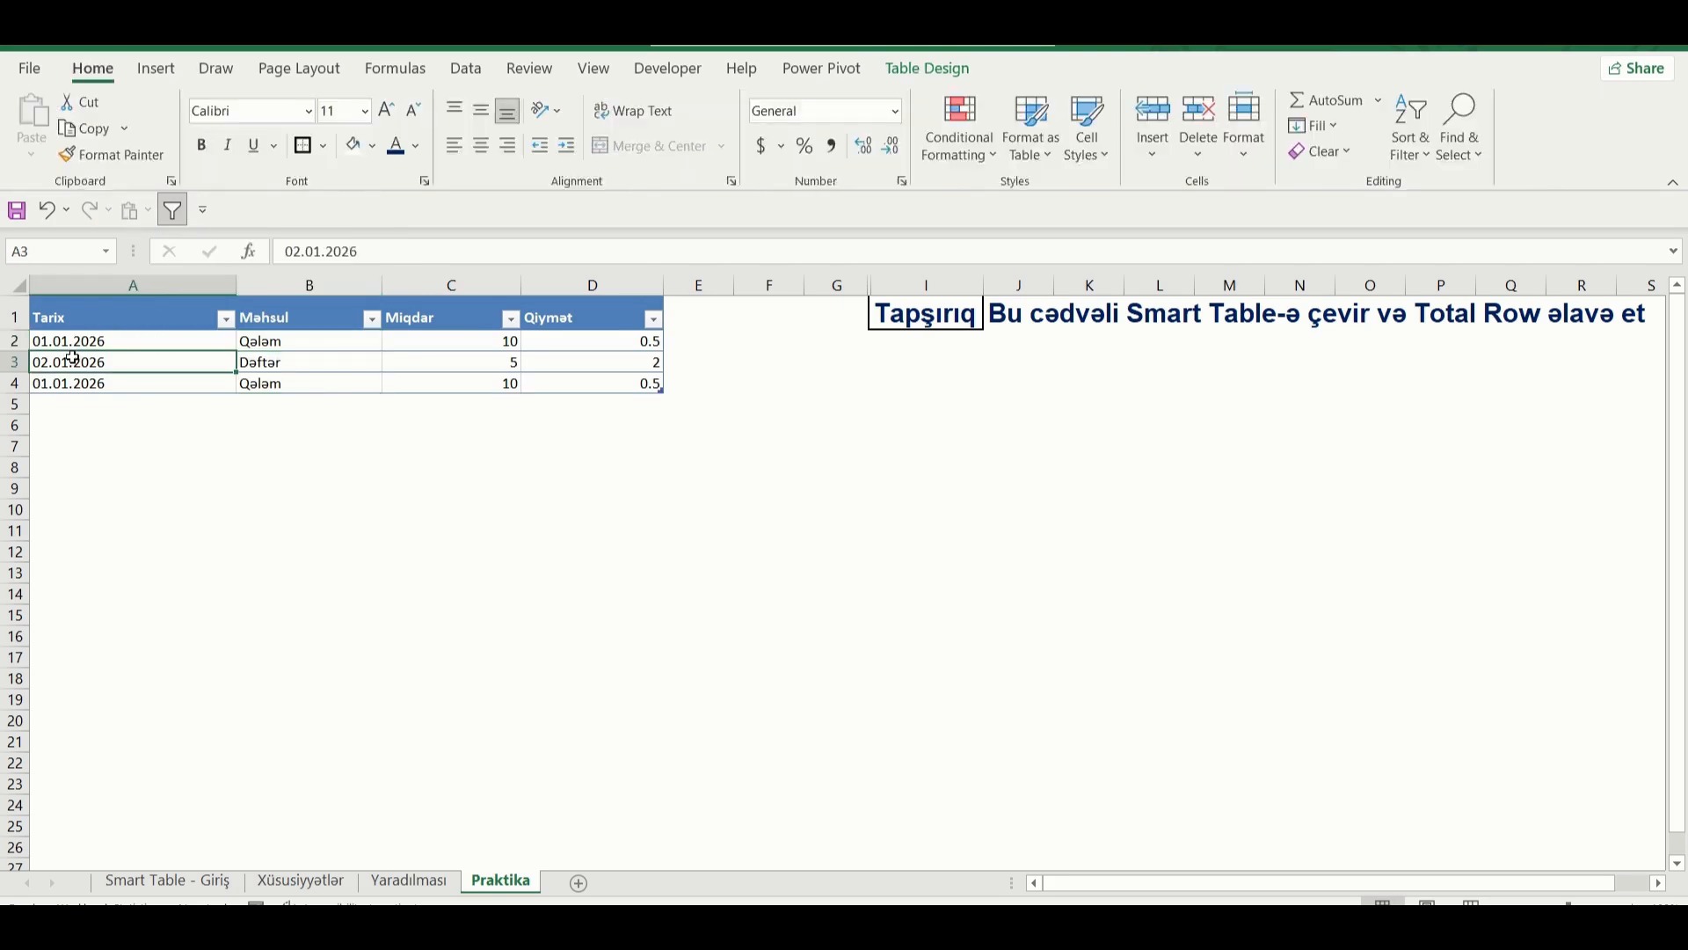
click(906, 69)
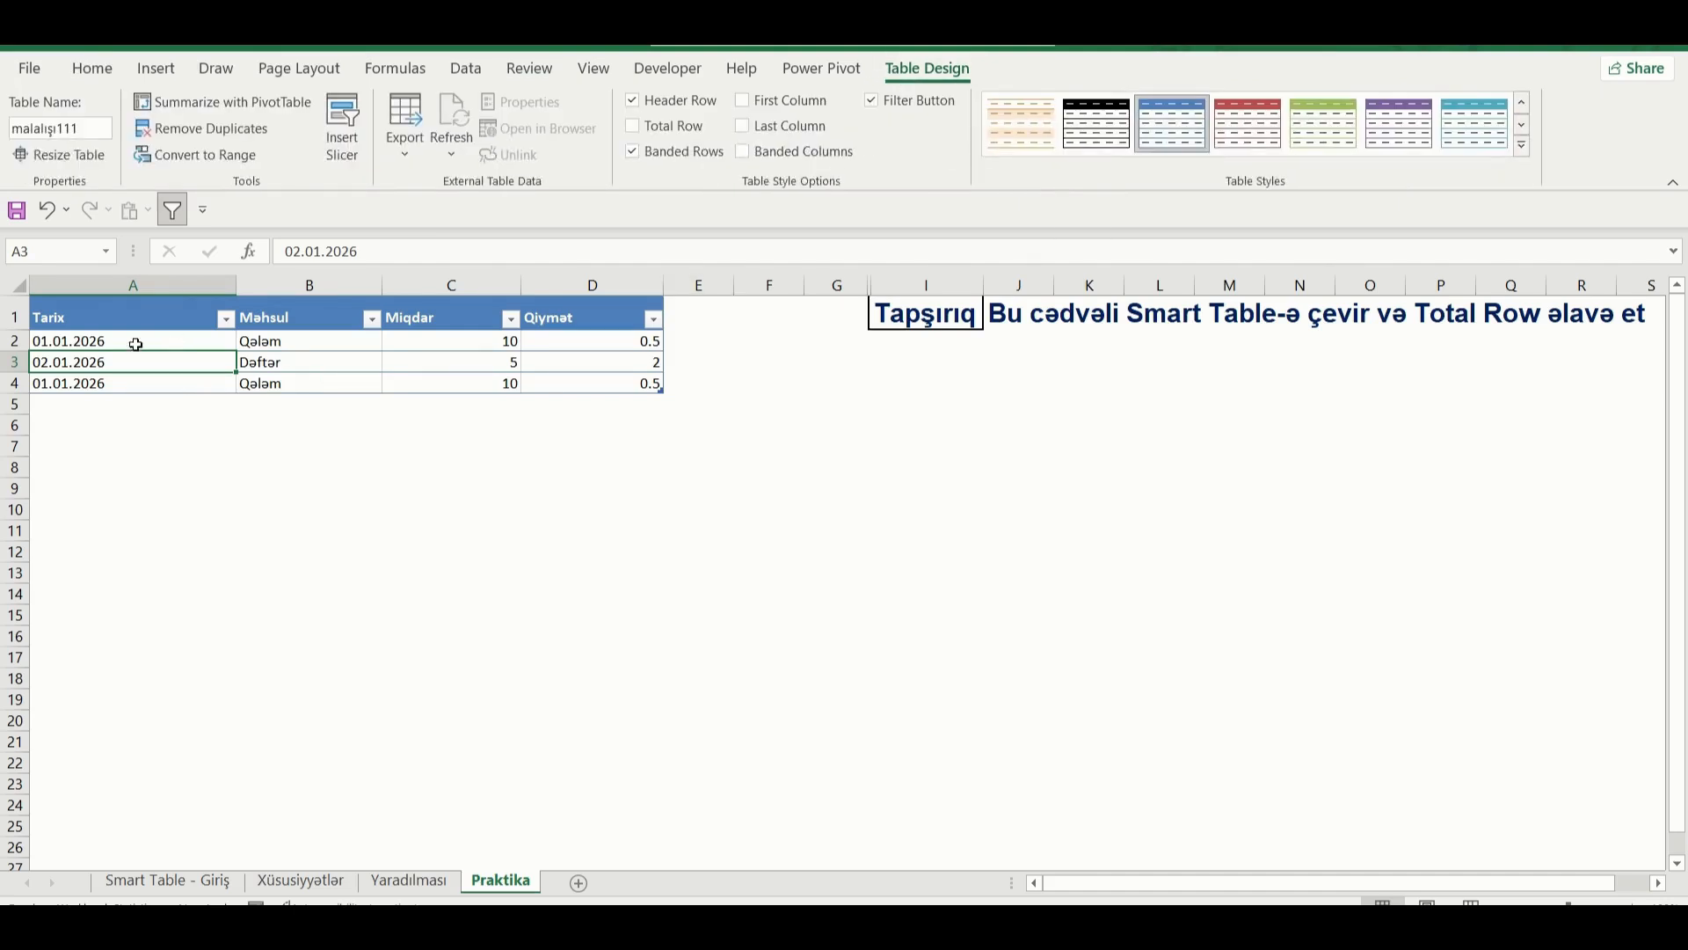
drag(218, 339, 282, 343)
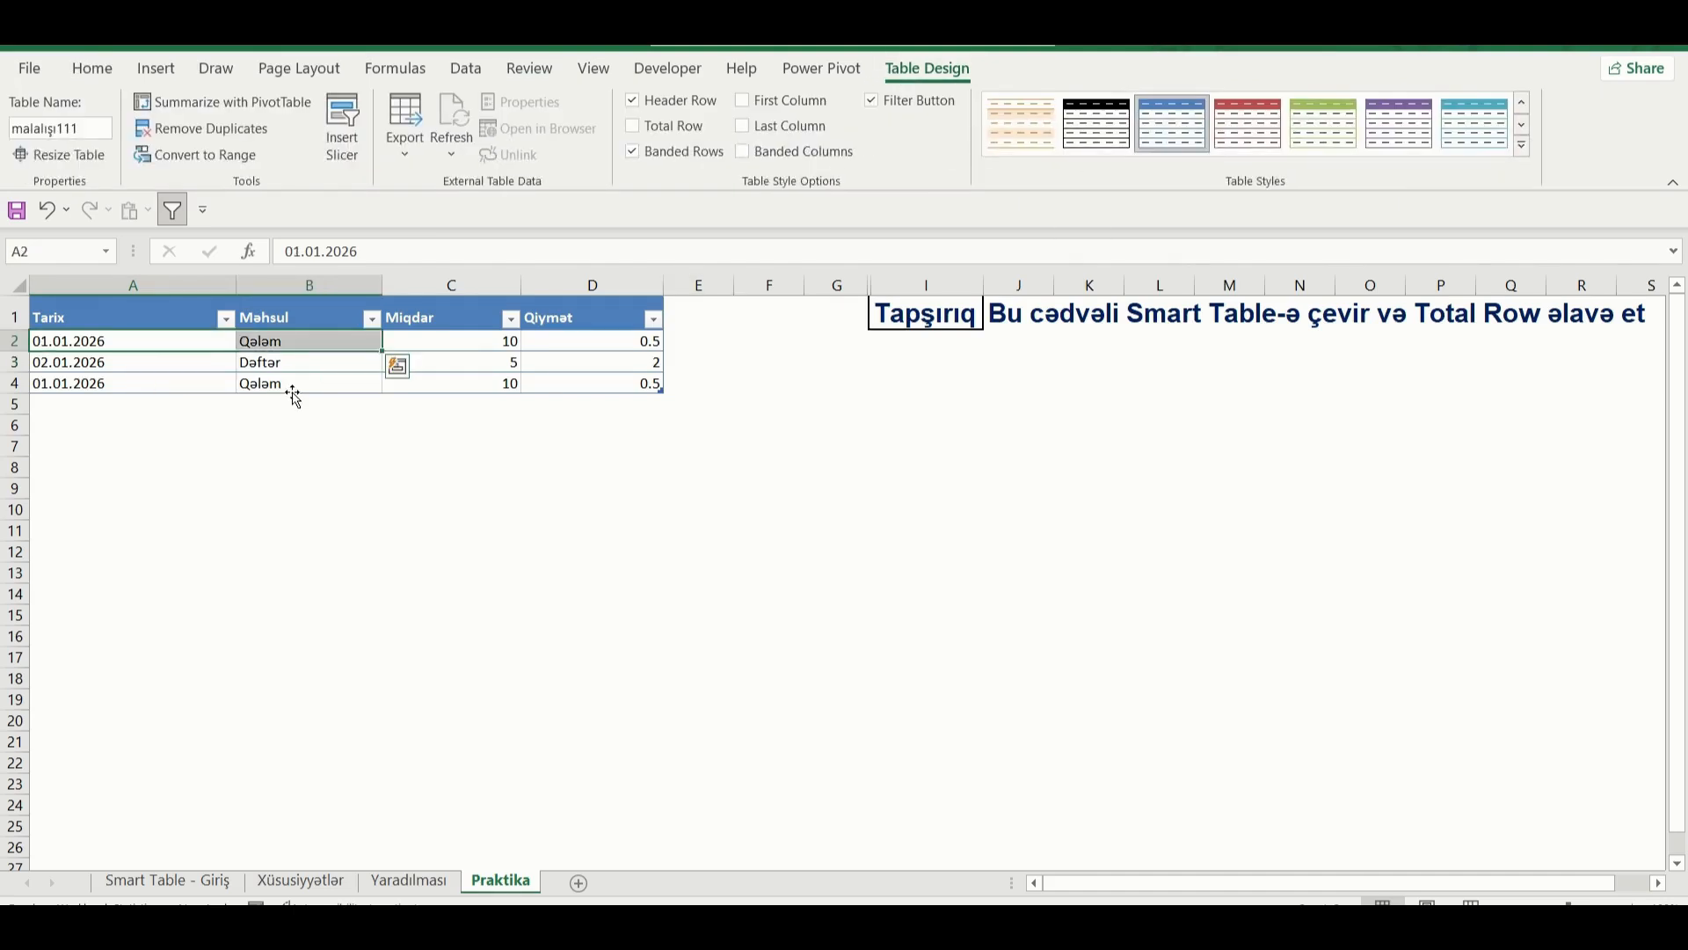
key(ctrl+a)
click(388, 381)
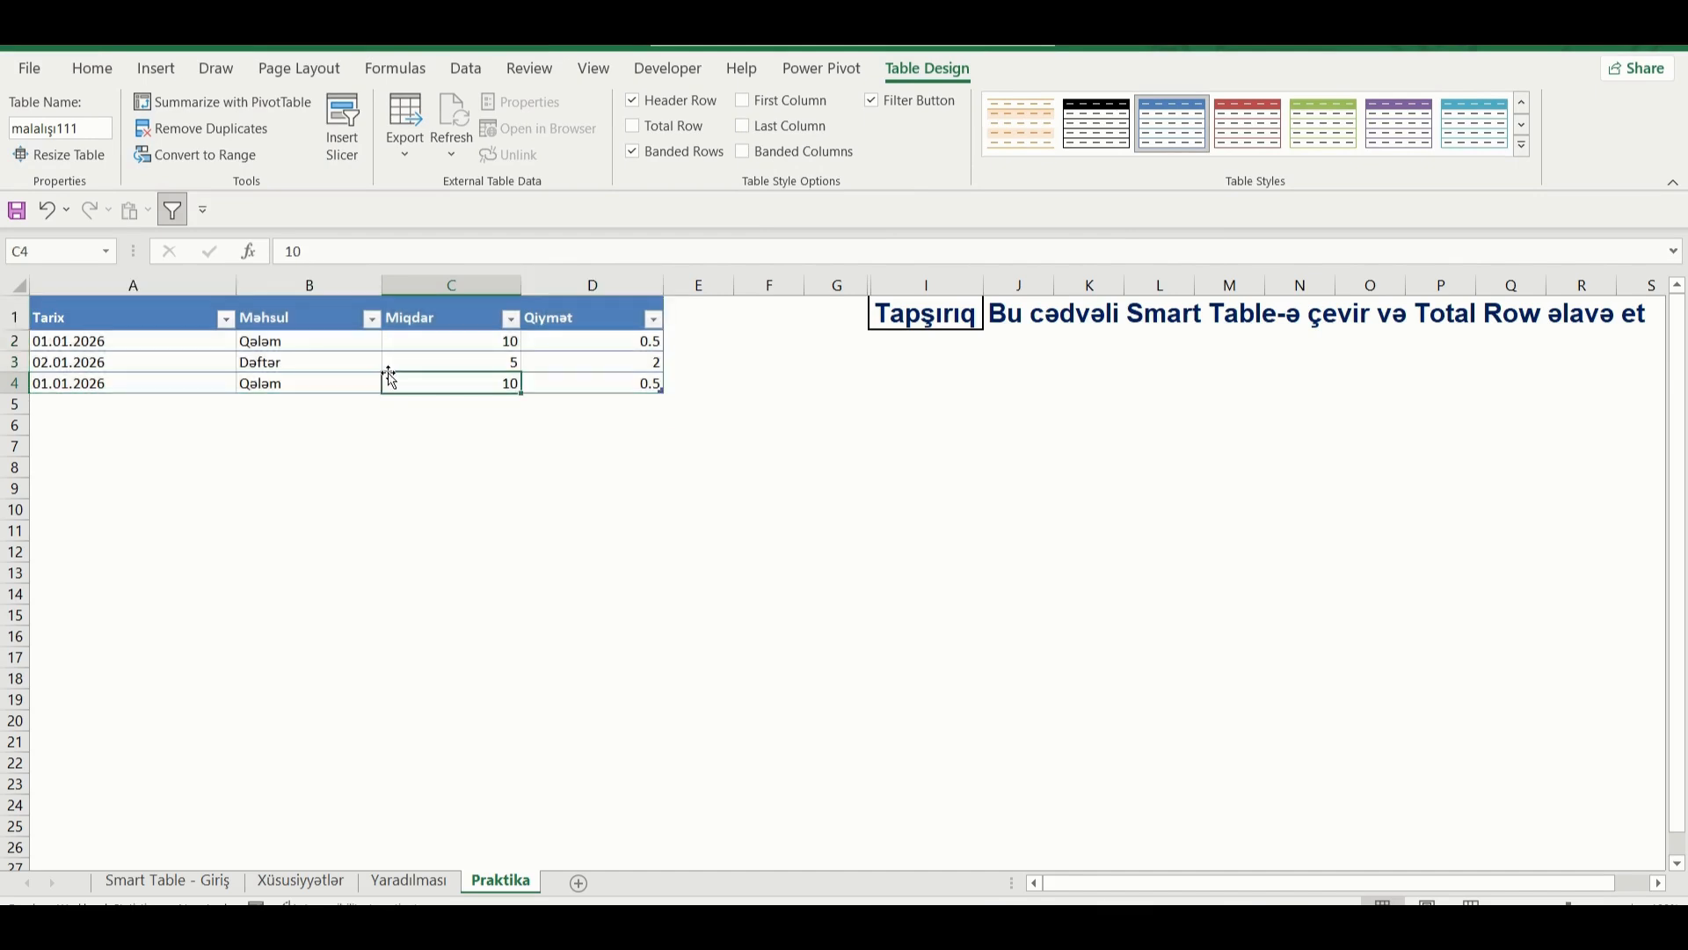
click(127, 342)
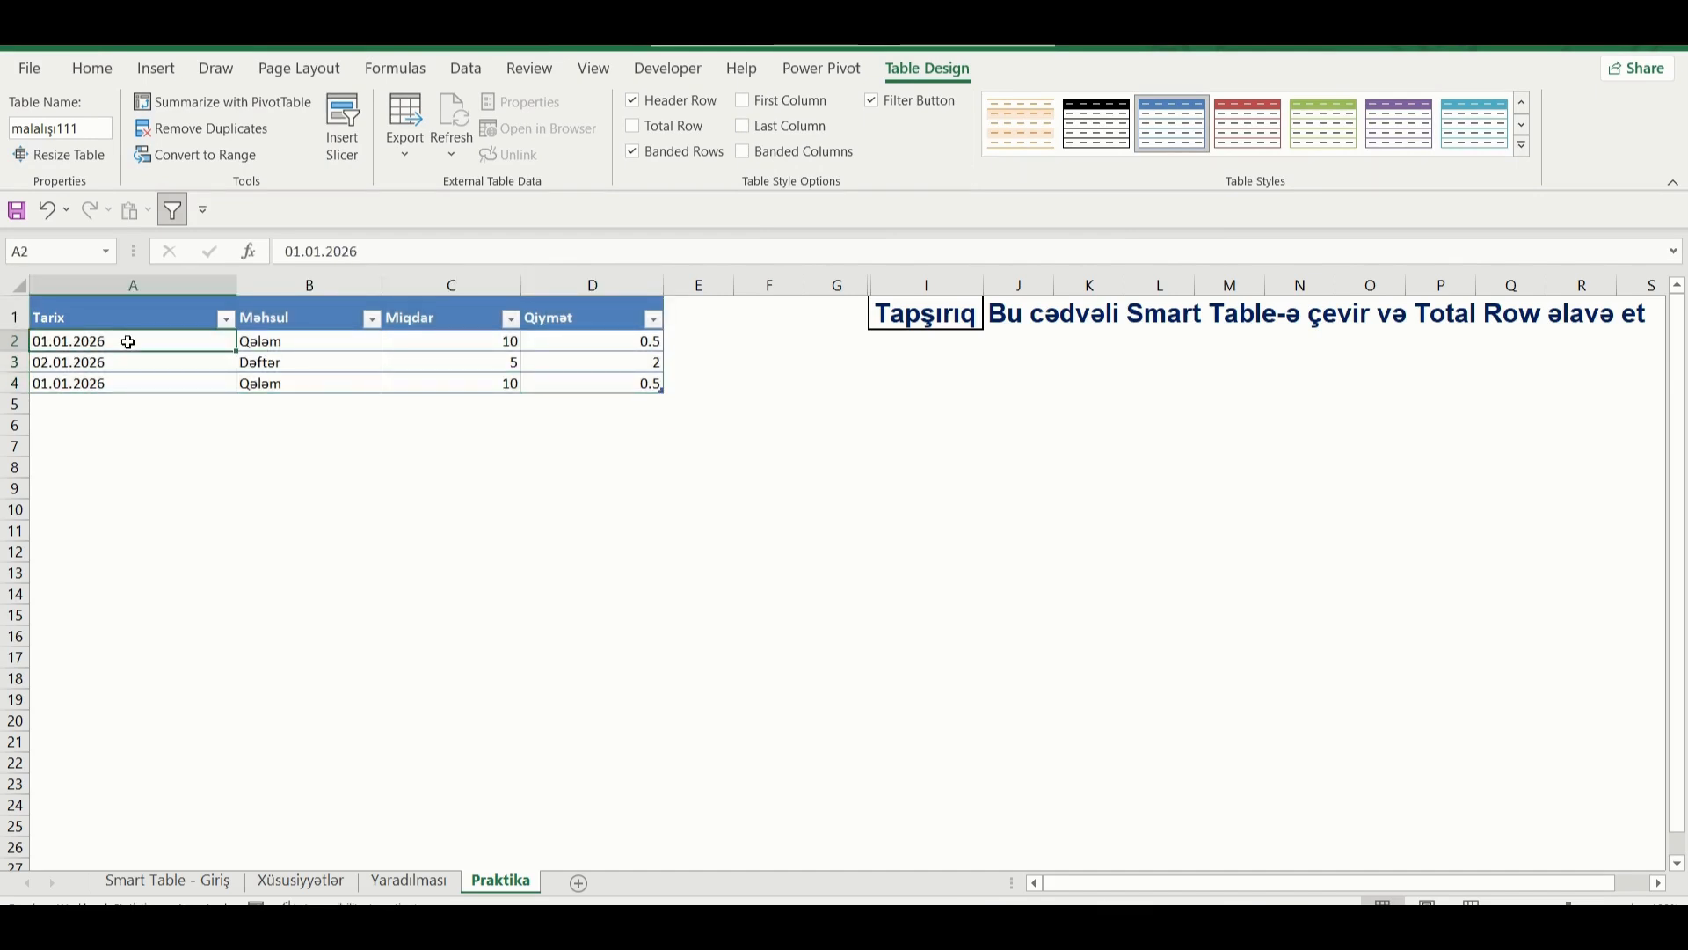
click(234, 130)
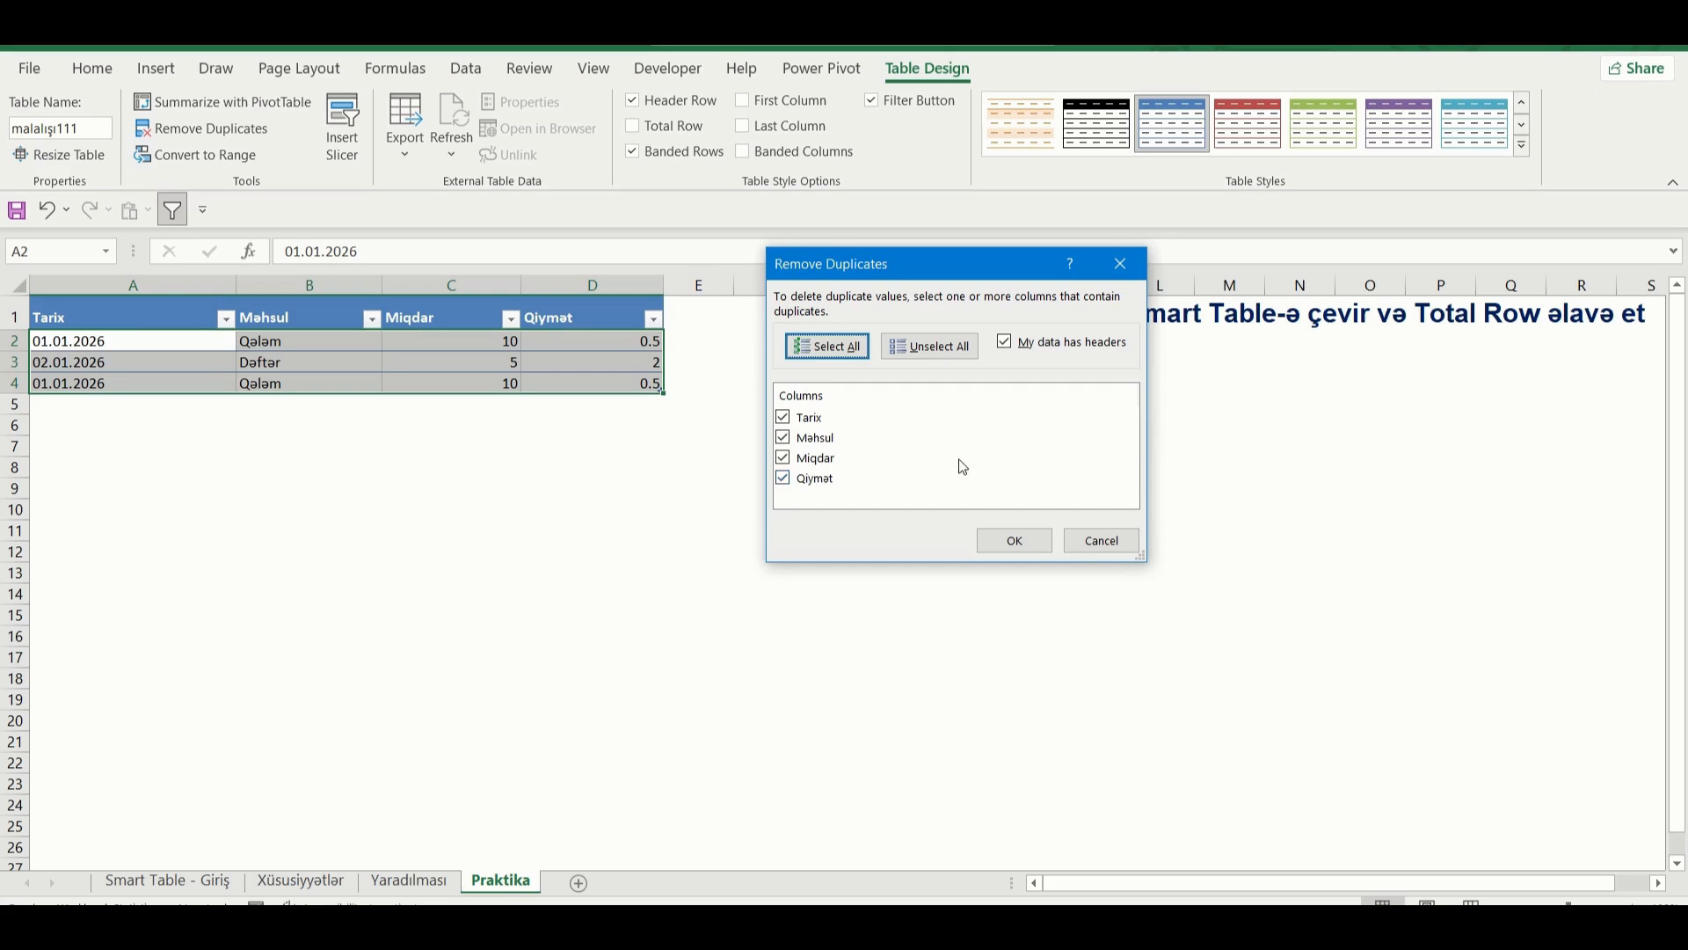
click(1014, 540)
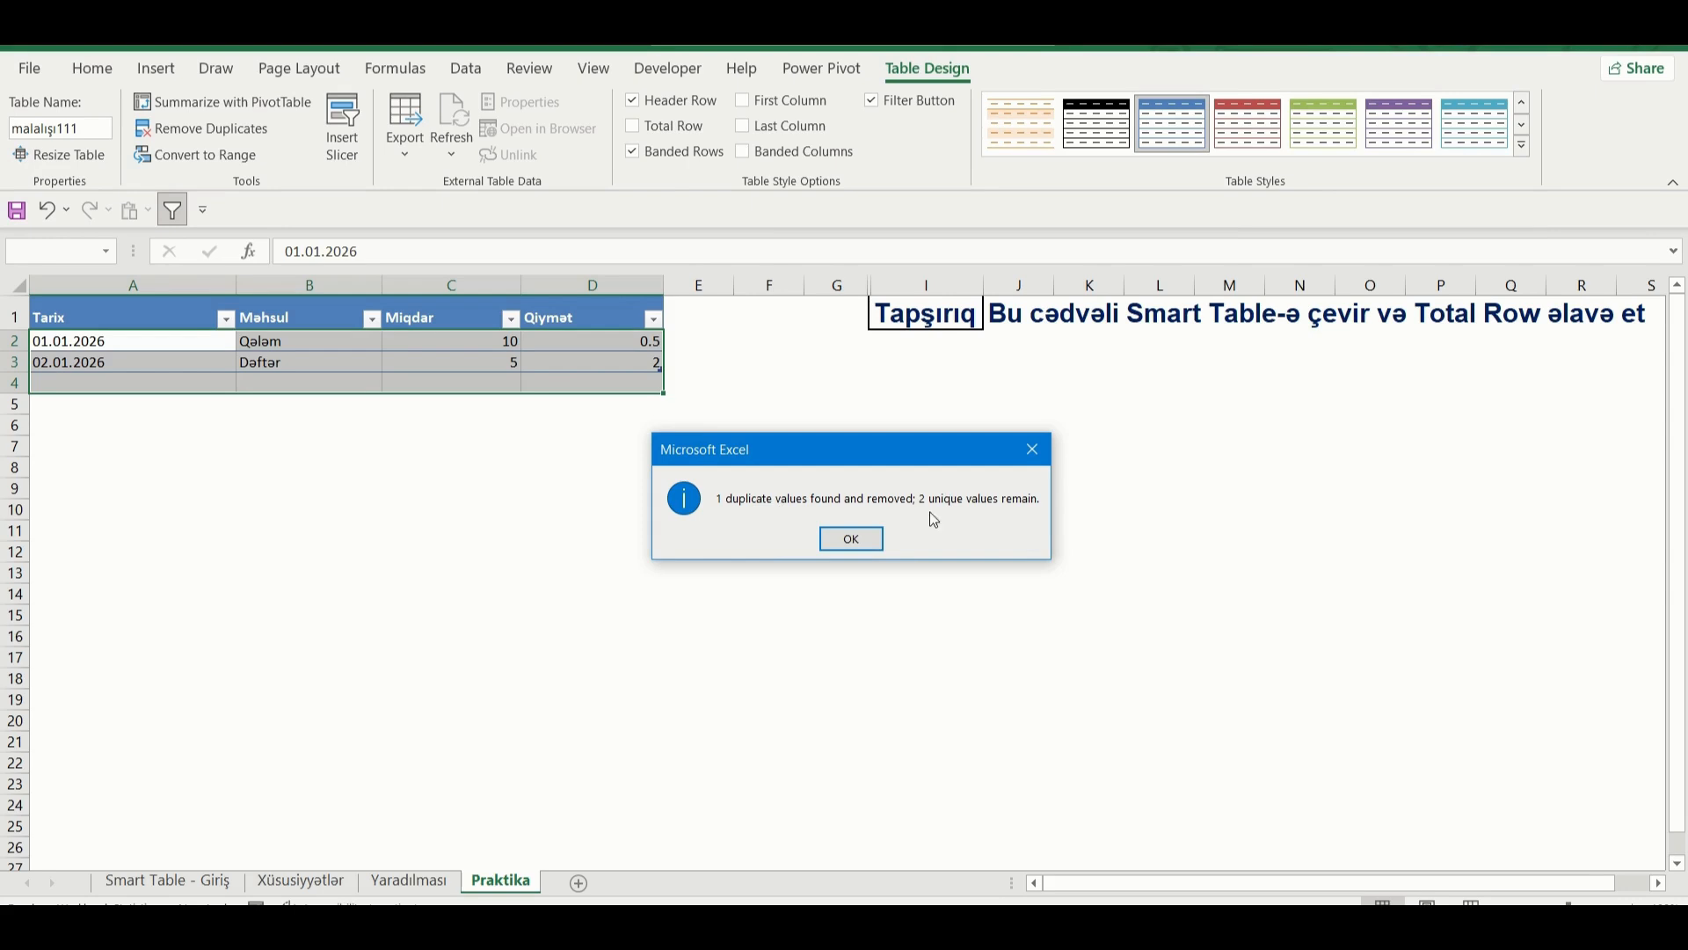
click(852, 538)
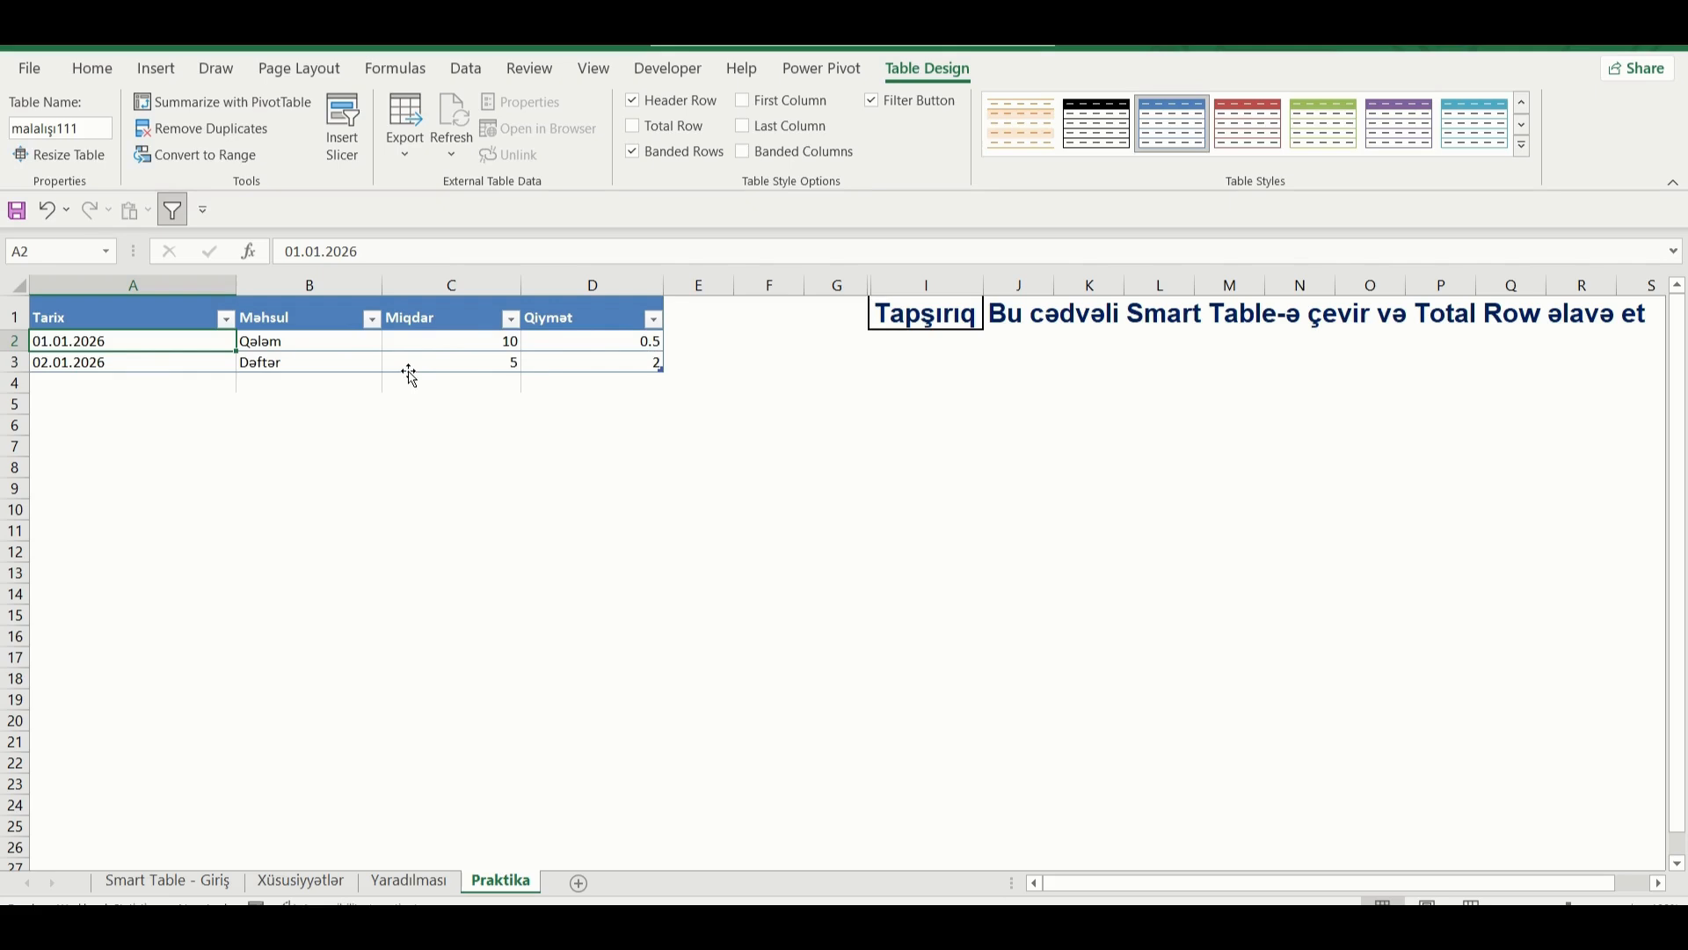
- Insert a slicer for the table's Tarix column and place it beside the table over columns E to H
click(103, 318)
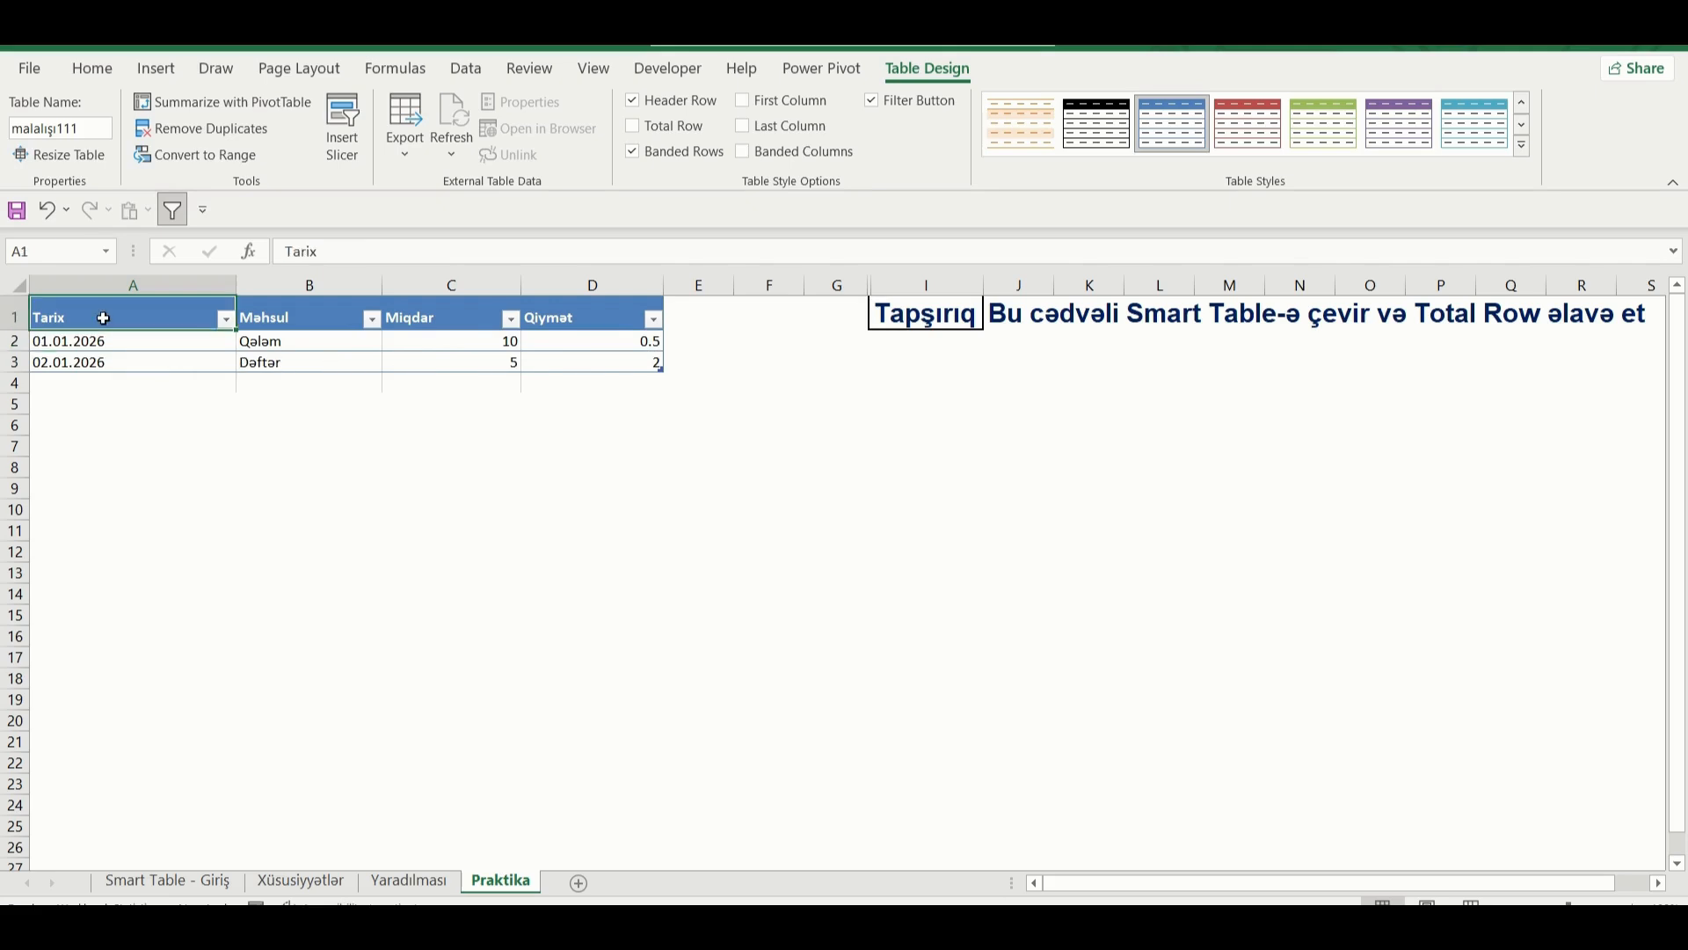
drag(102, 318, 616, 366)
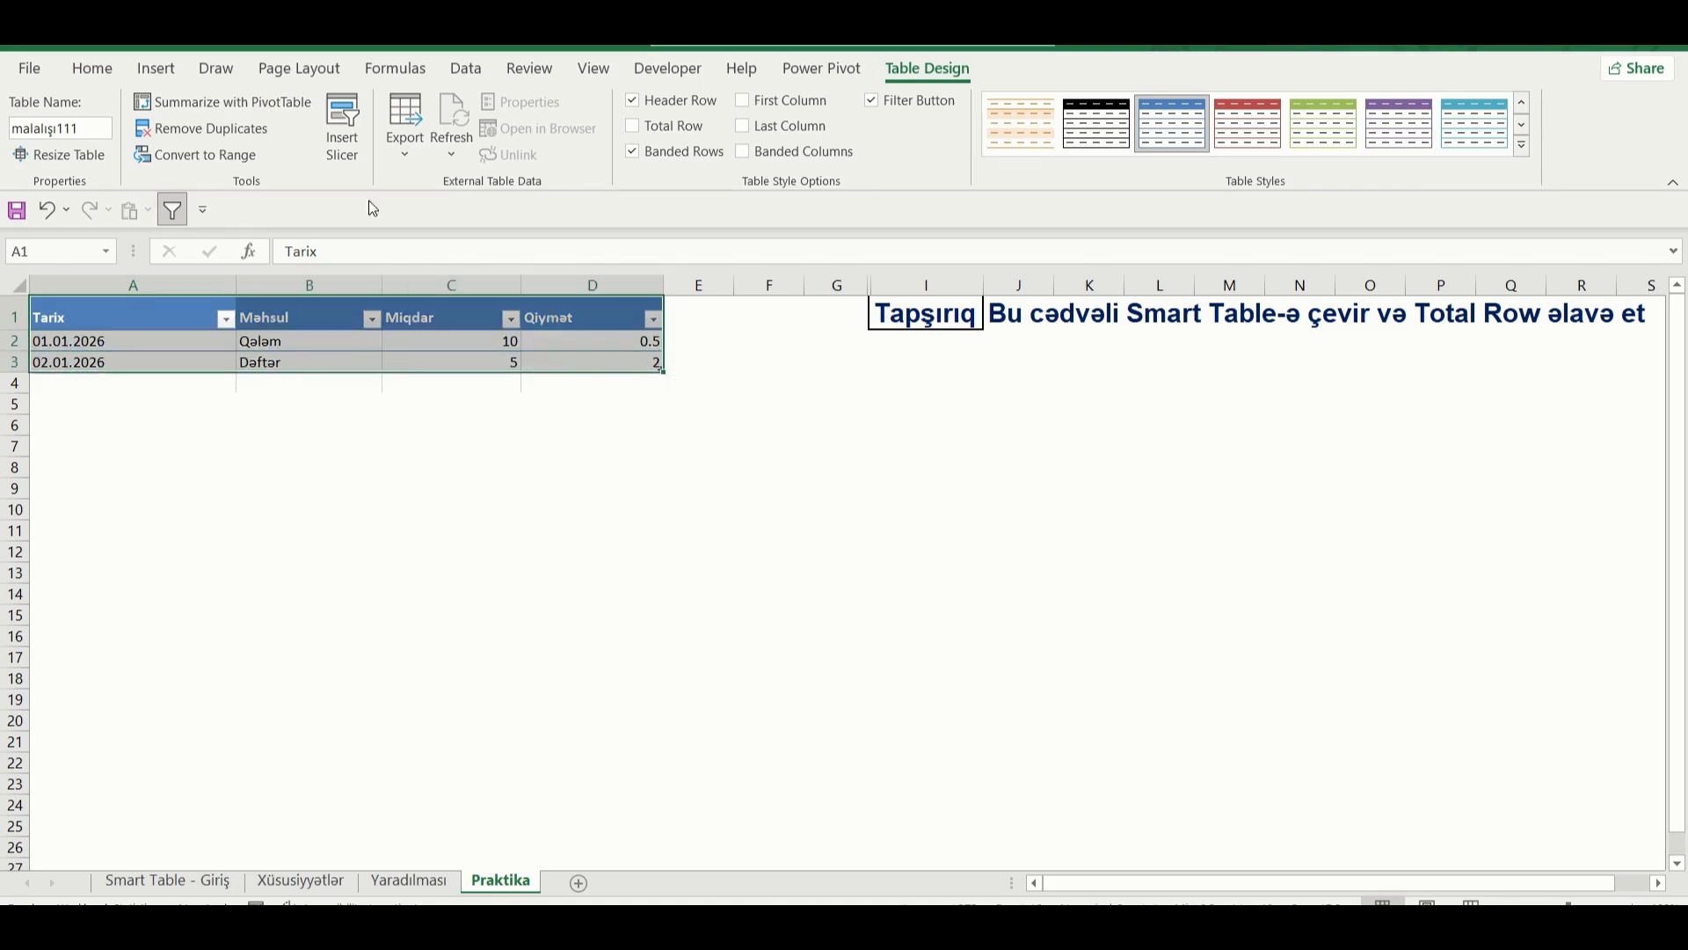
click(348, 155)
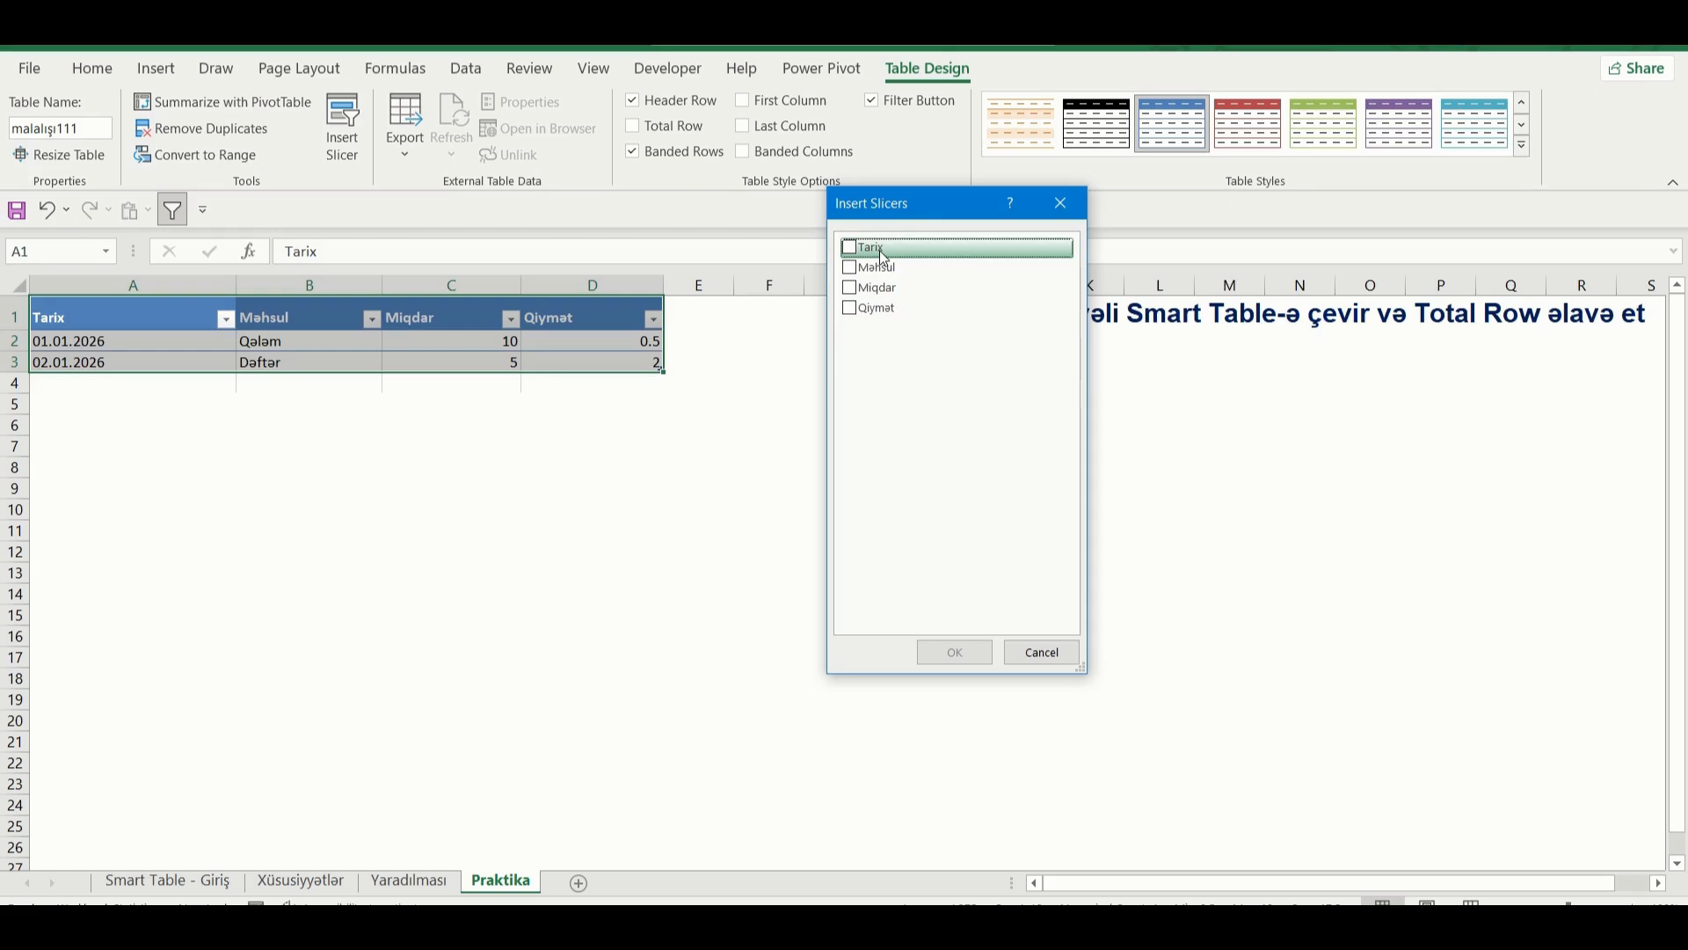
click(852, 247)
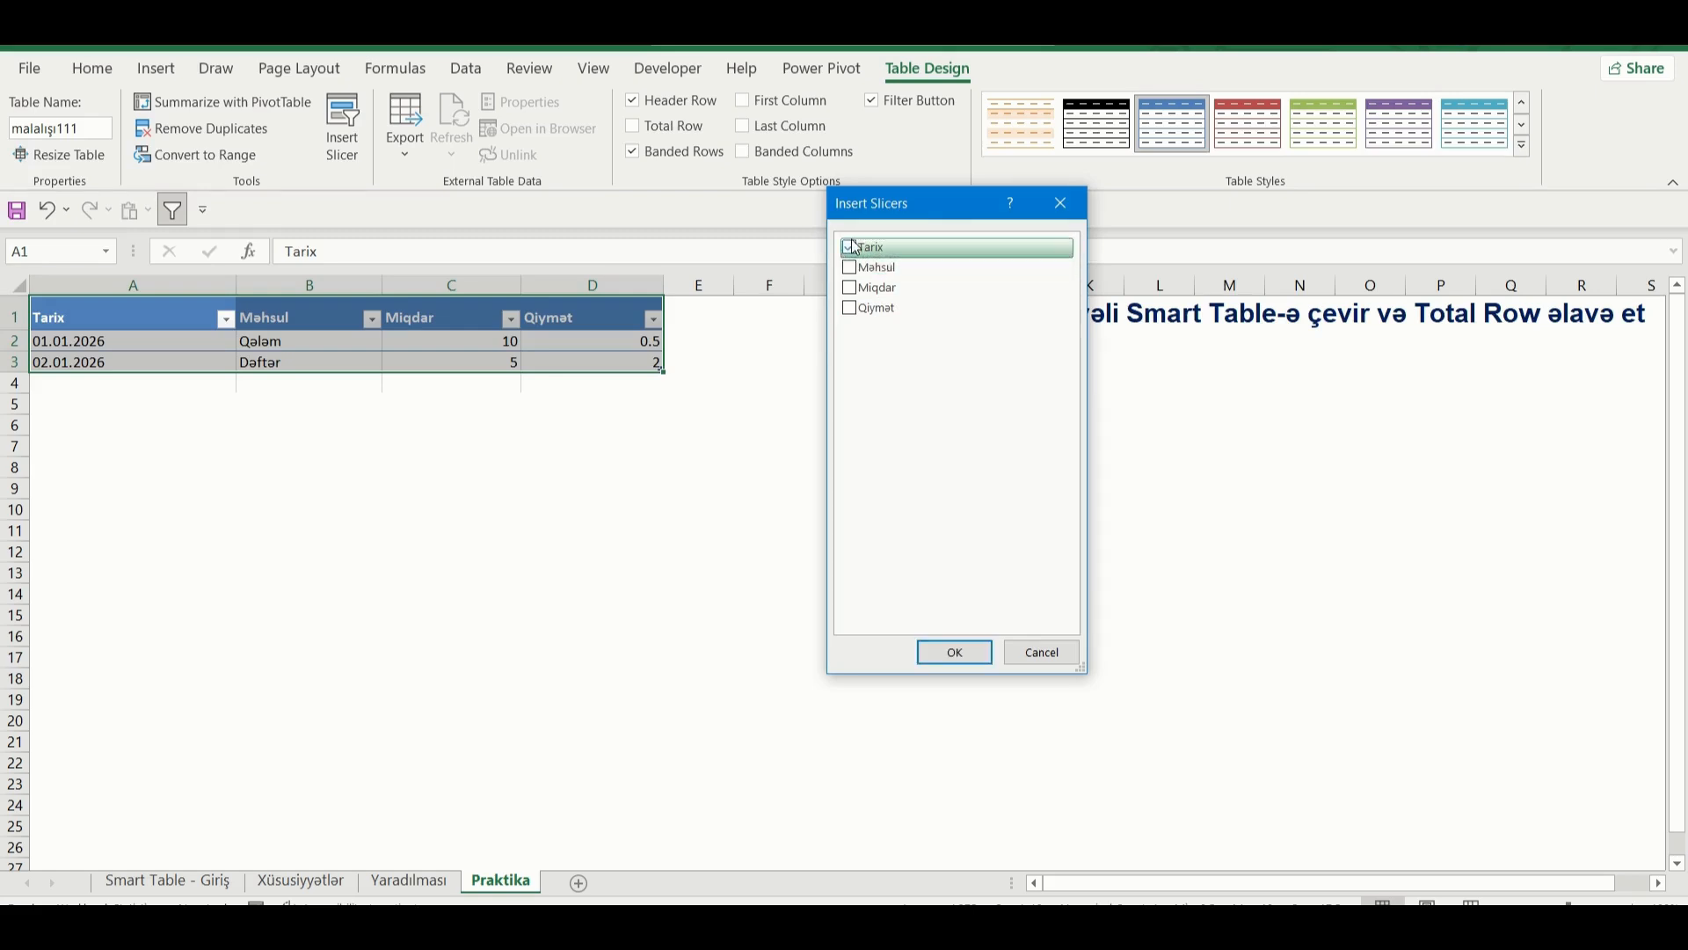
click(955, 652)
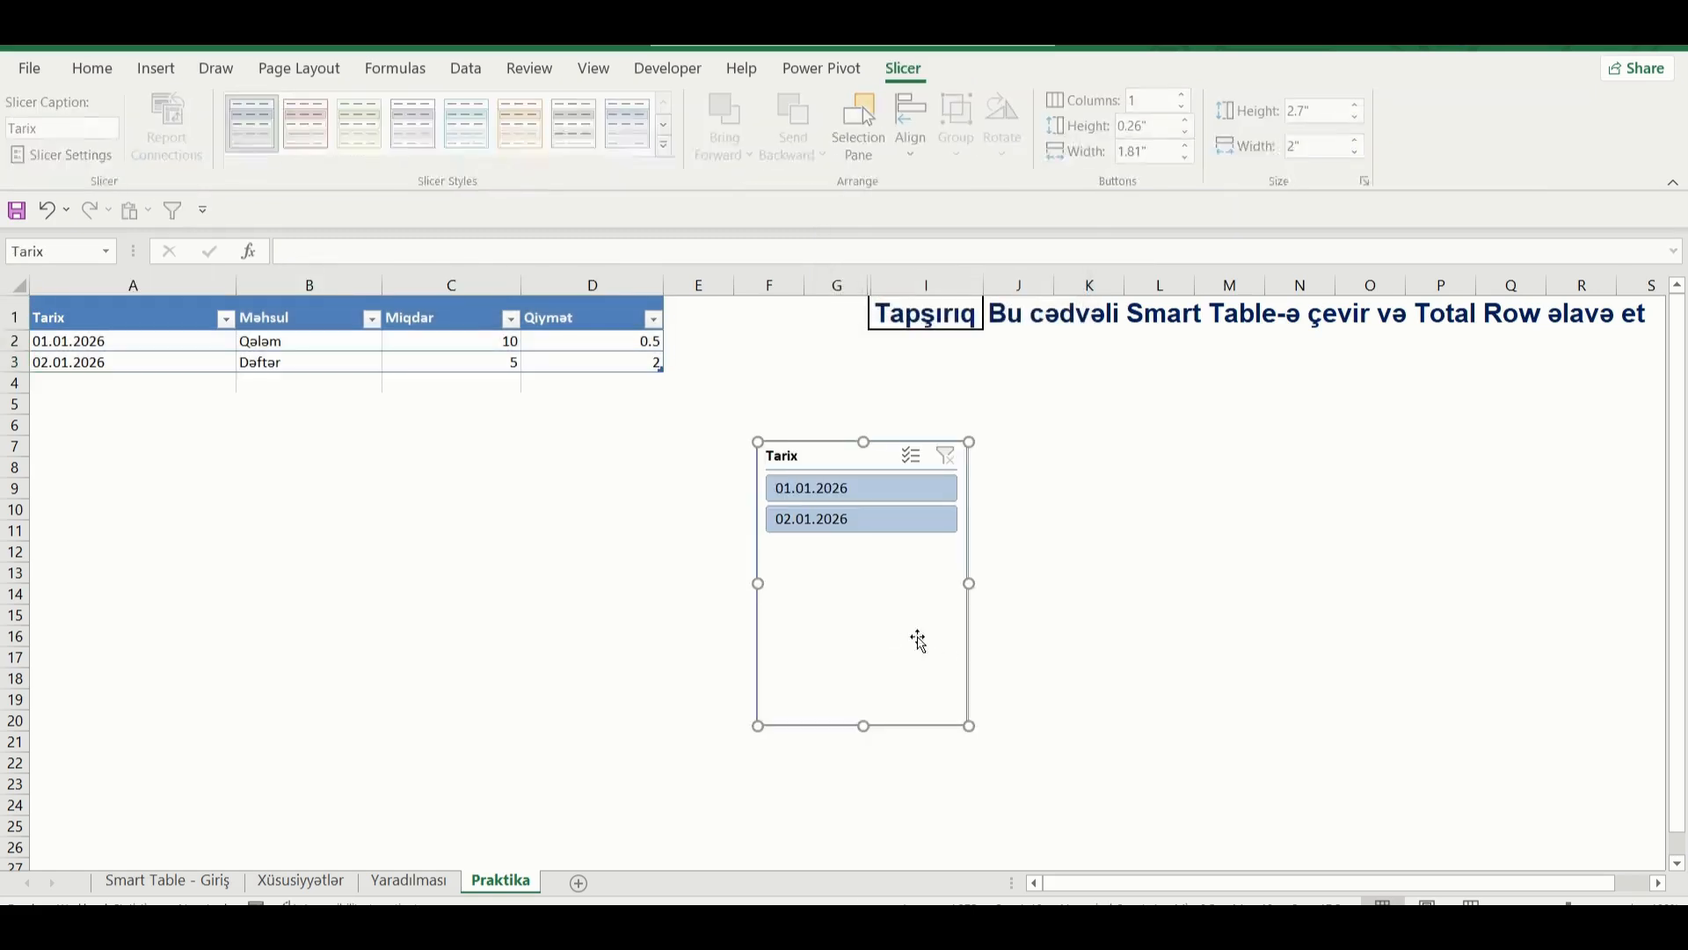
drag(832, 452, 781, 313)
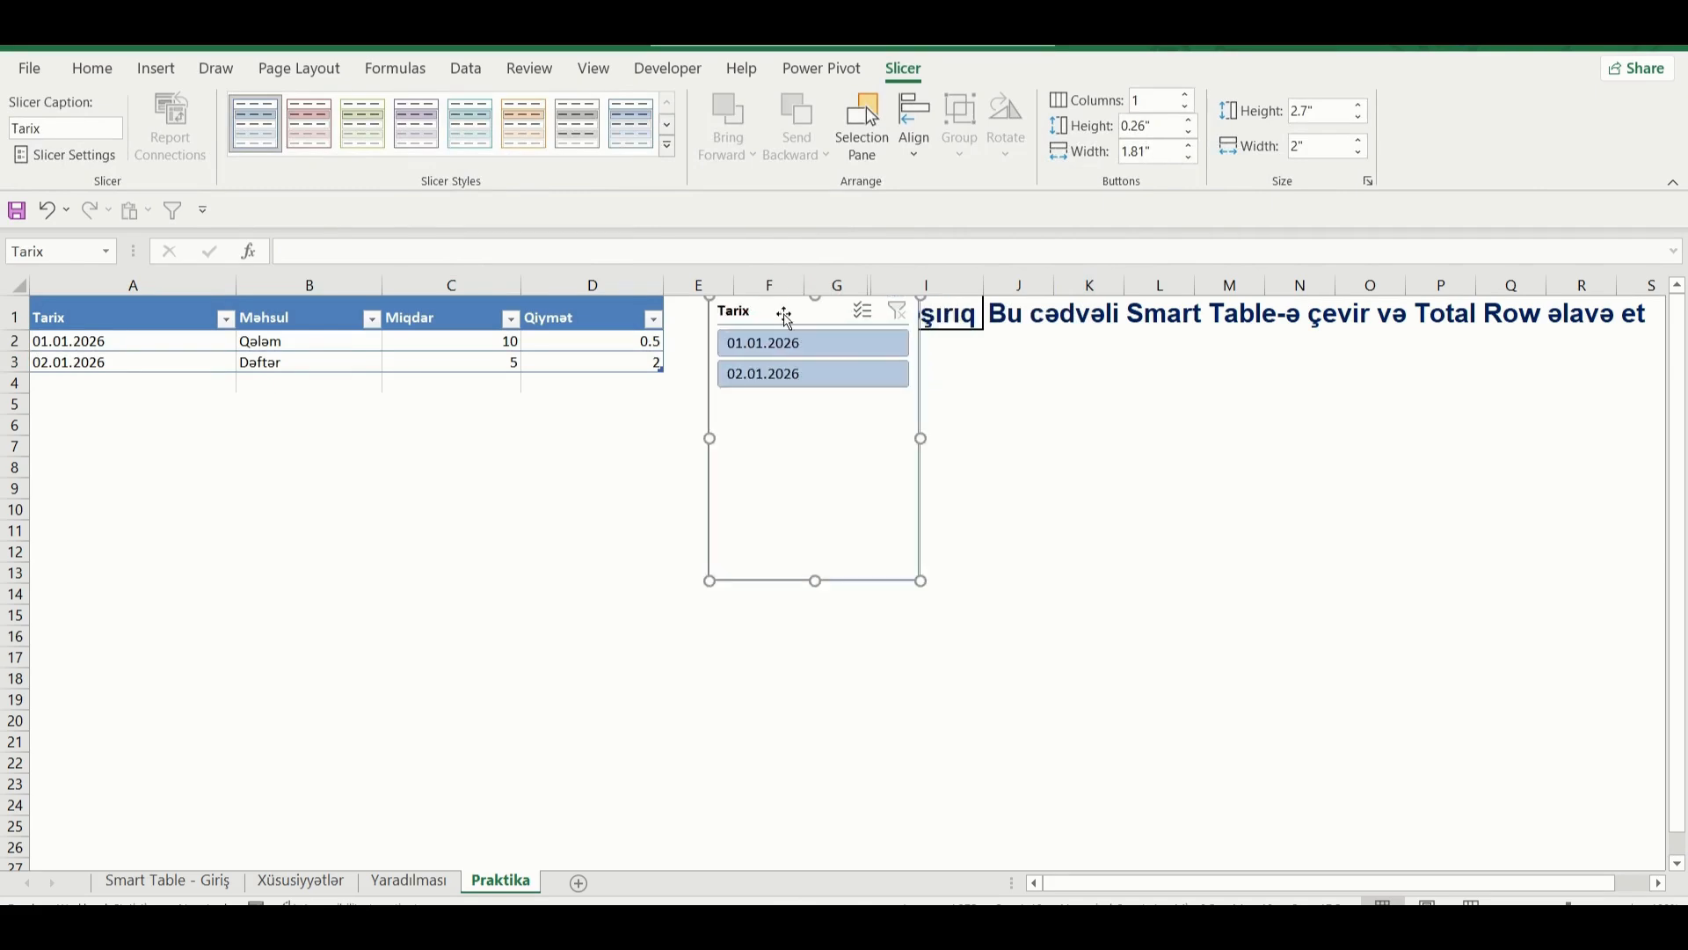
- Filter the table with the Tarix slicer by 01.01.2026 and by 02.01.2026, and clear the slicer's filter
click(818, 350)
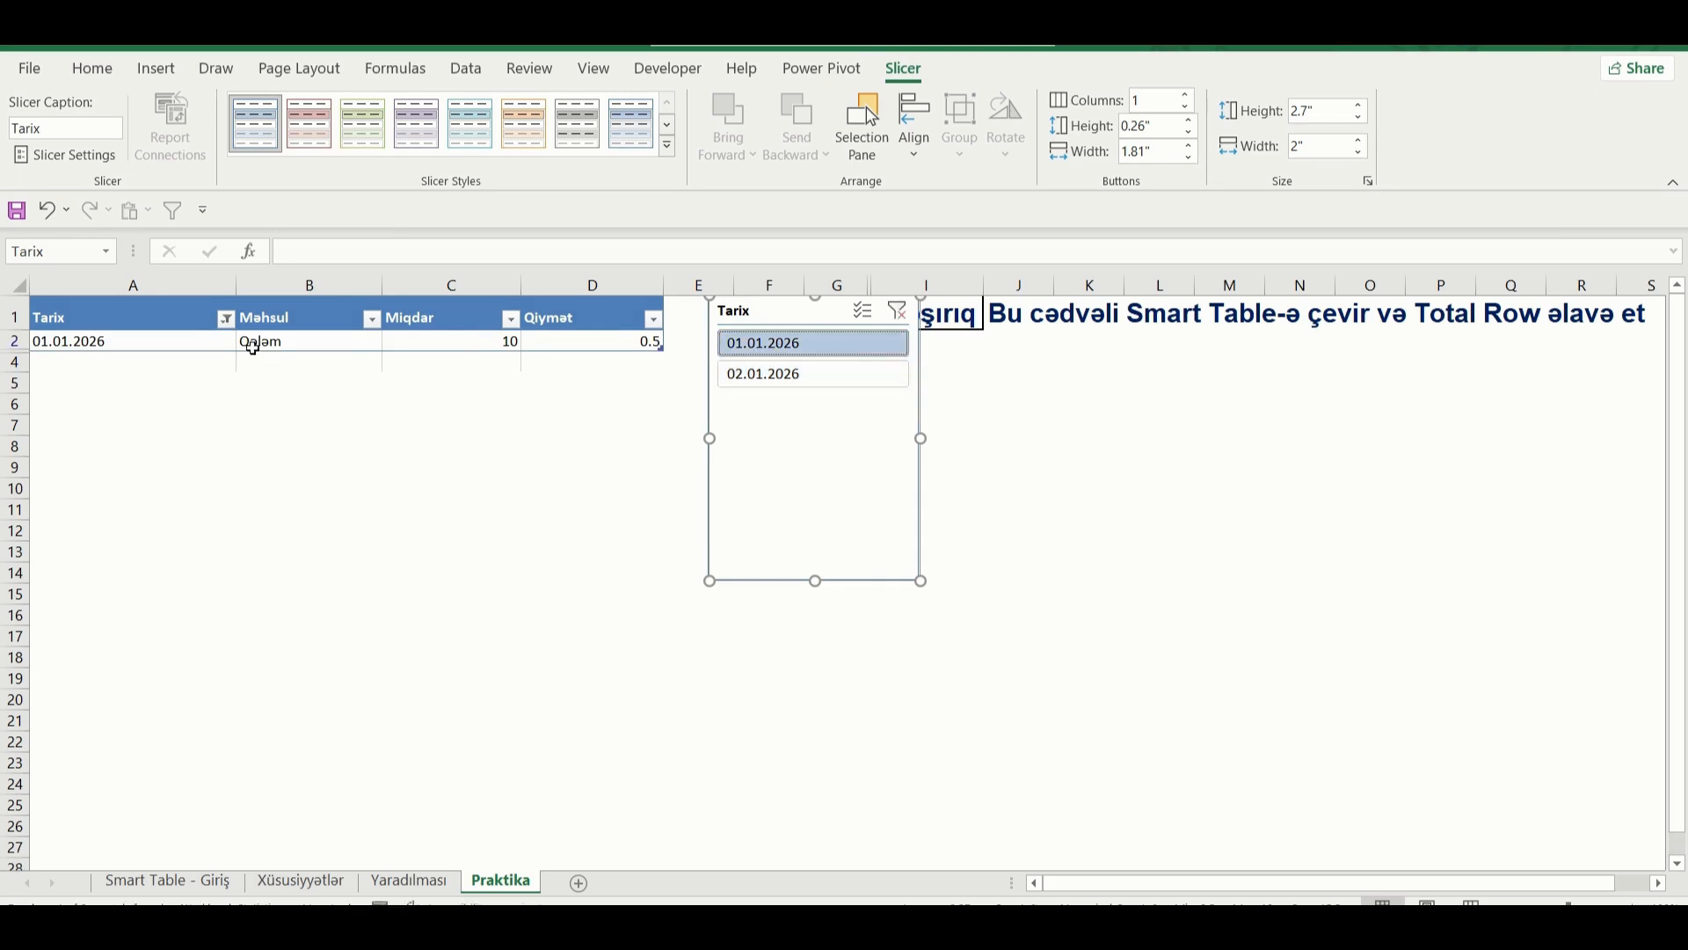
click(814, 386)
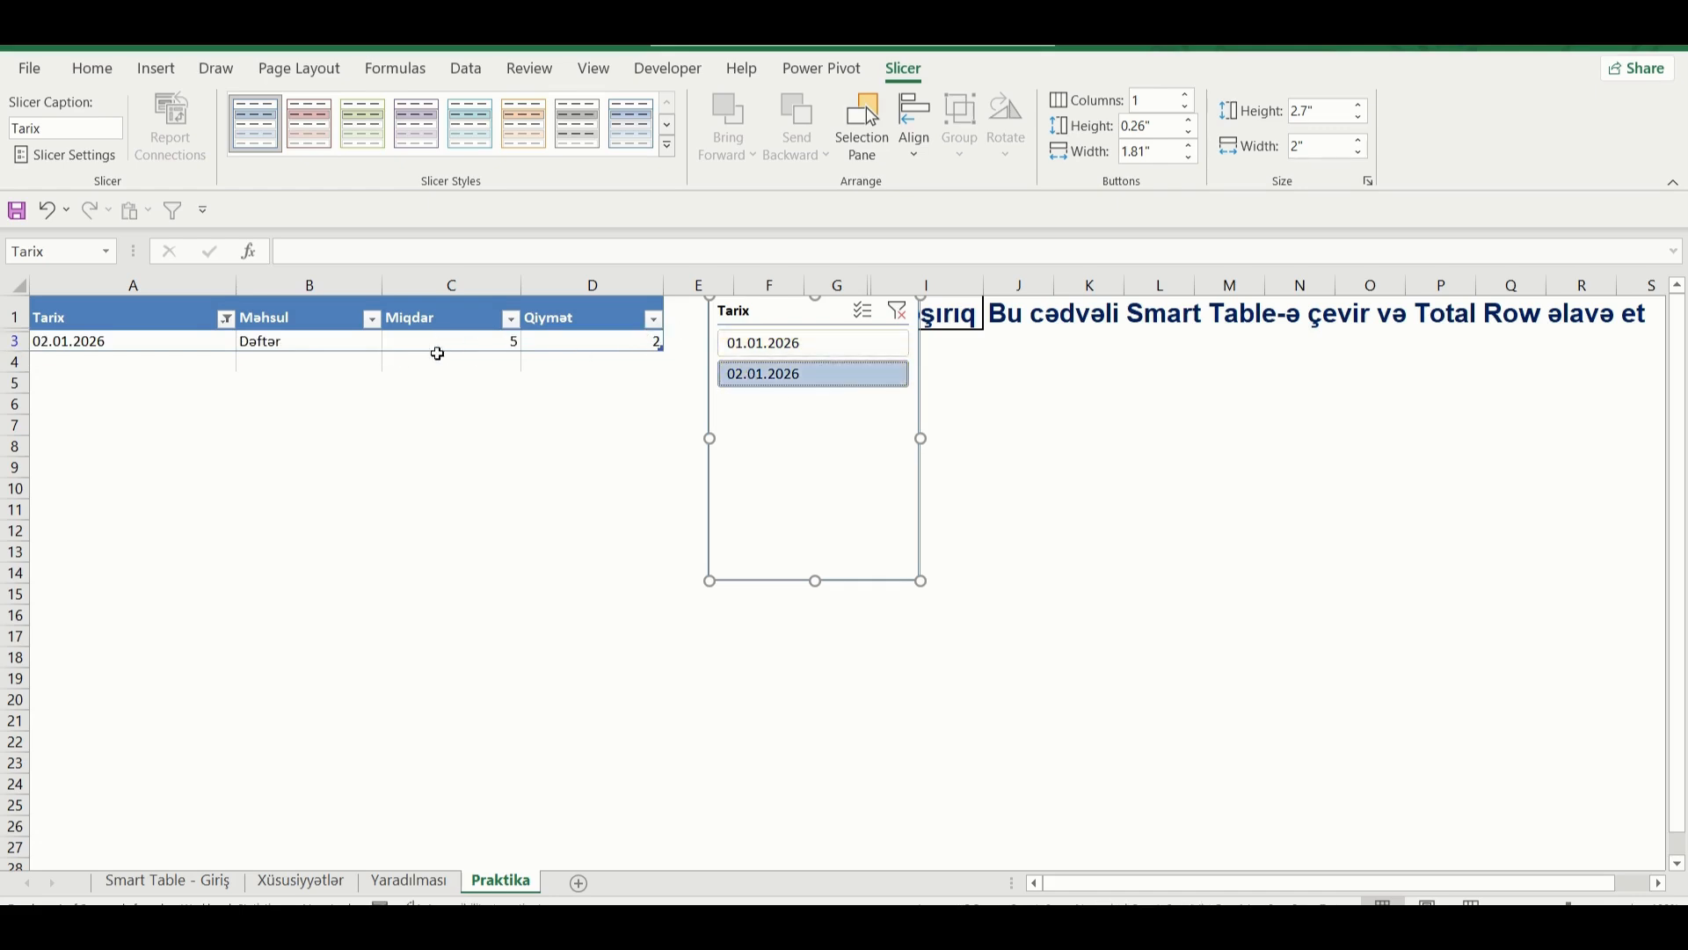
click(897, 314)
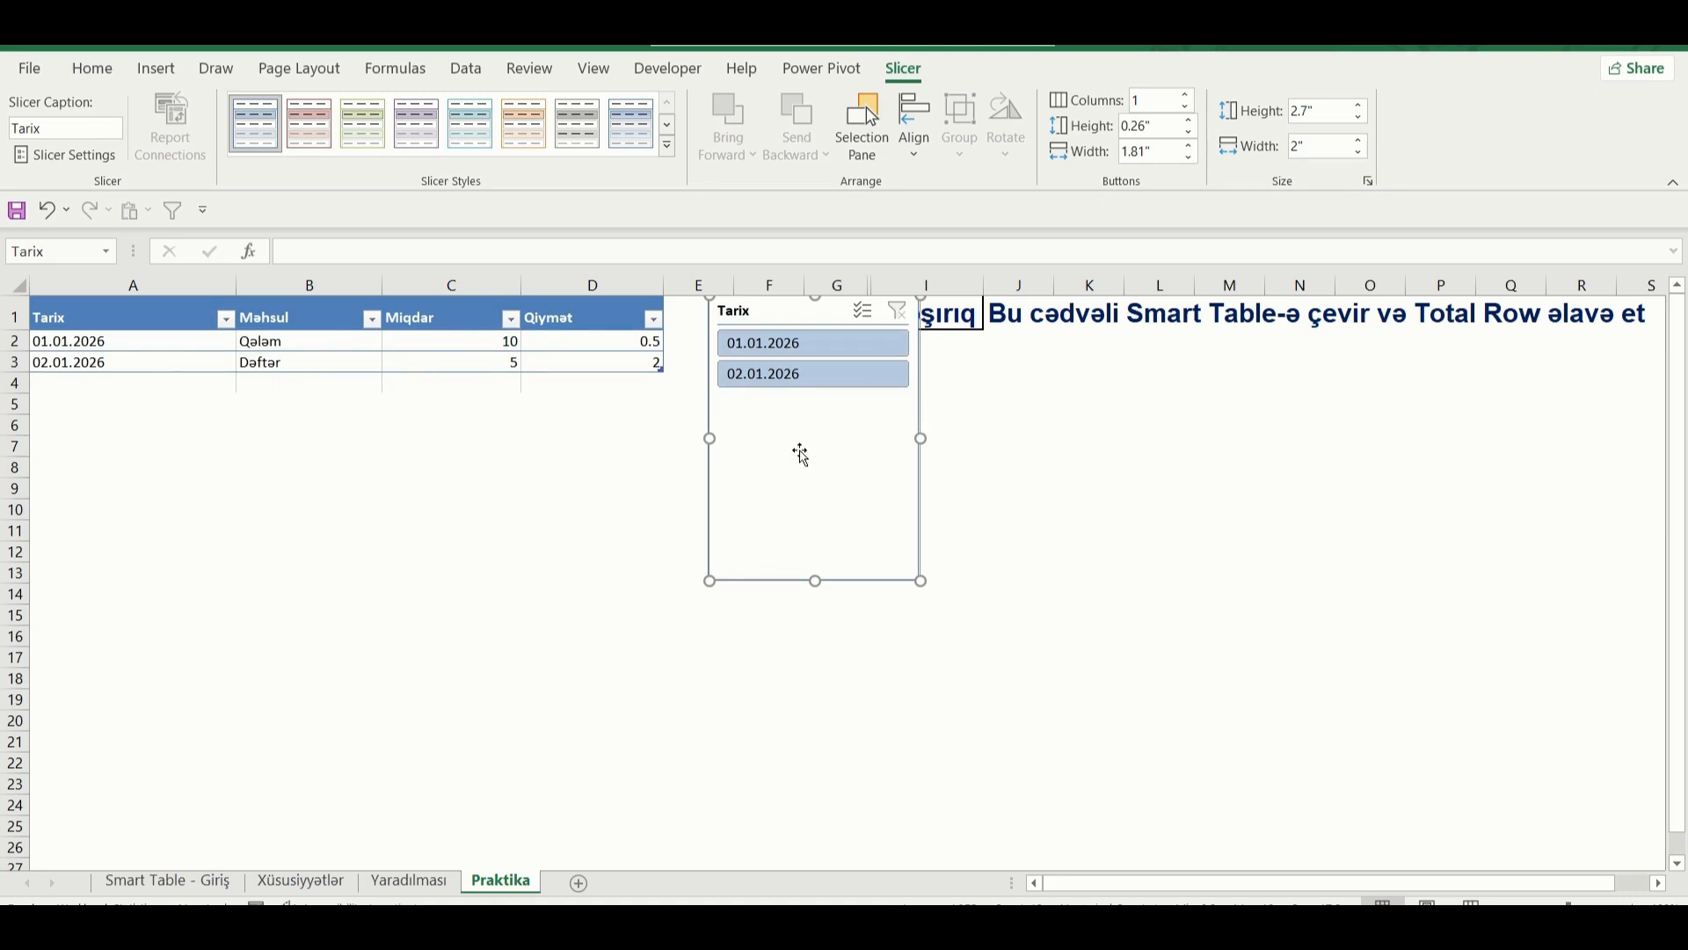
- Delete the Tarix slicer from the sheet and return to cell B2 in the table
drag(799, 451, 810, 536)
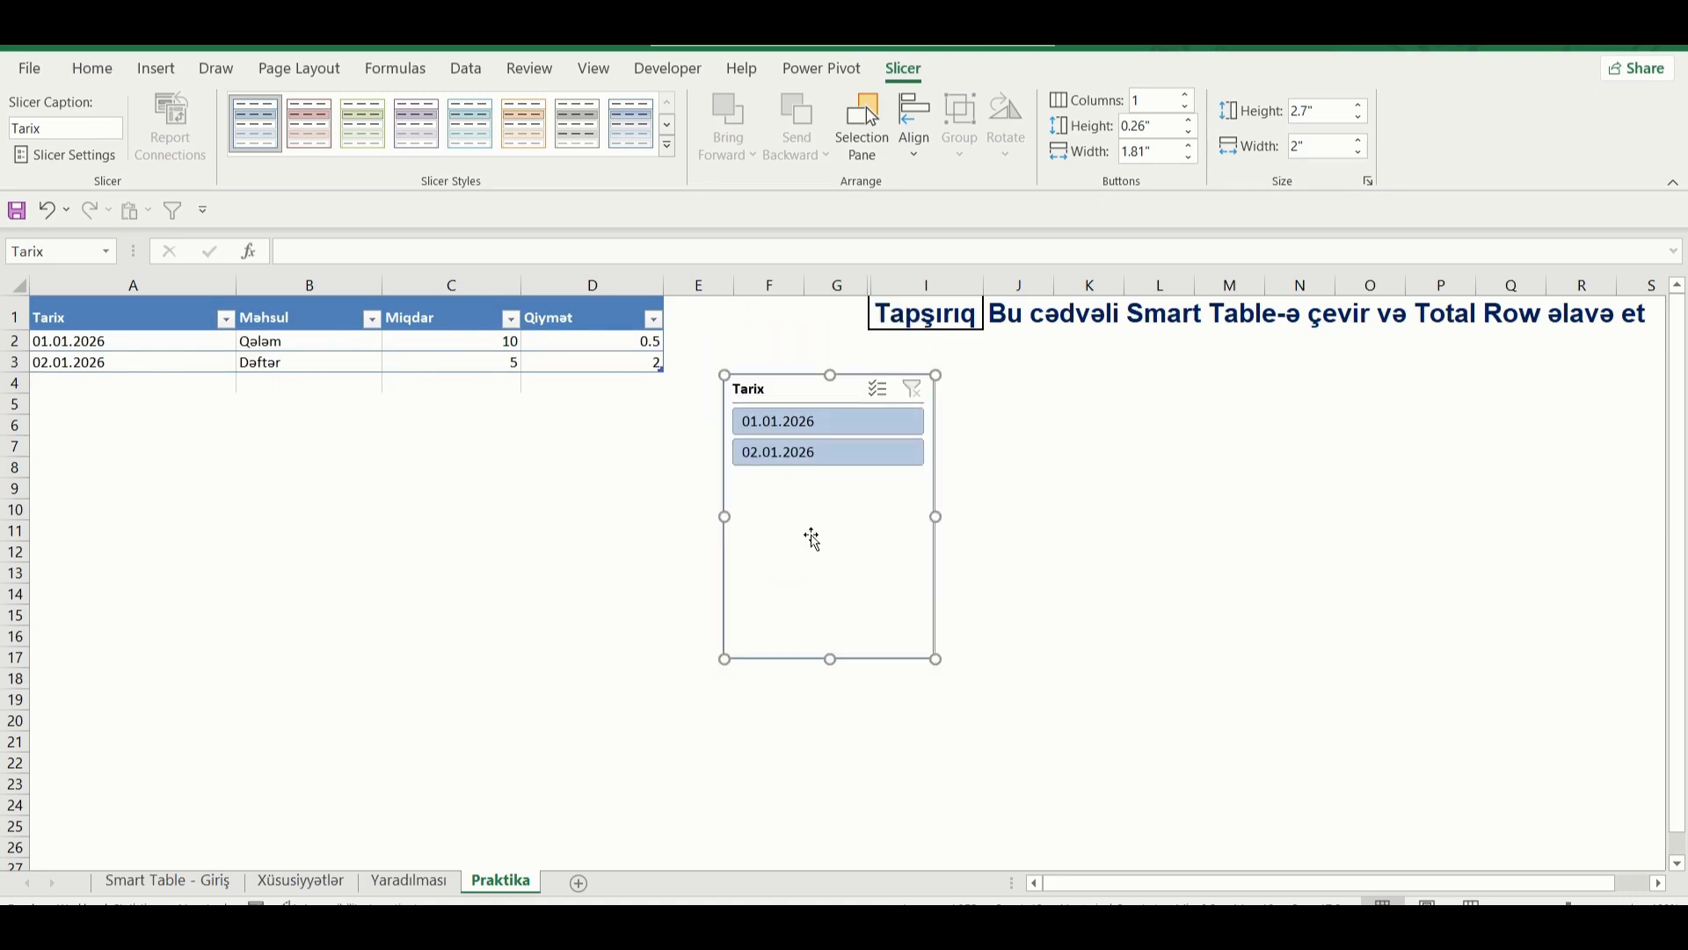
key(Delete)
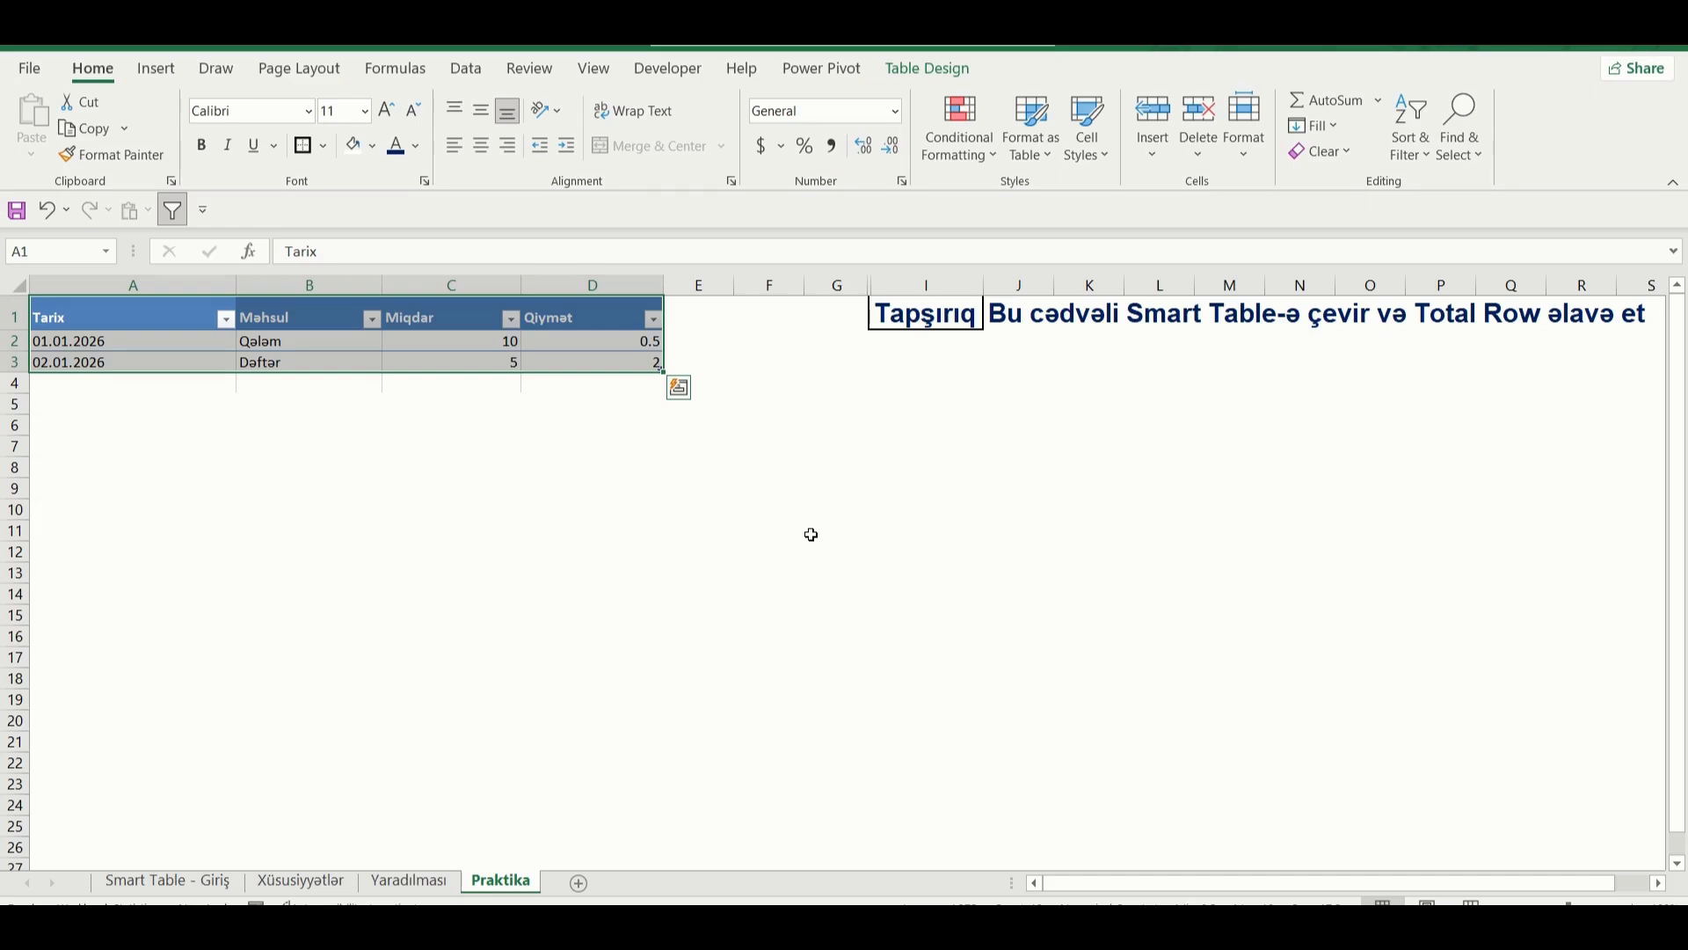
click(607, 360)
click(369, 342)
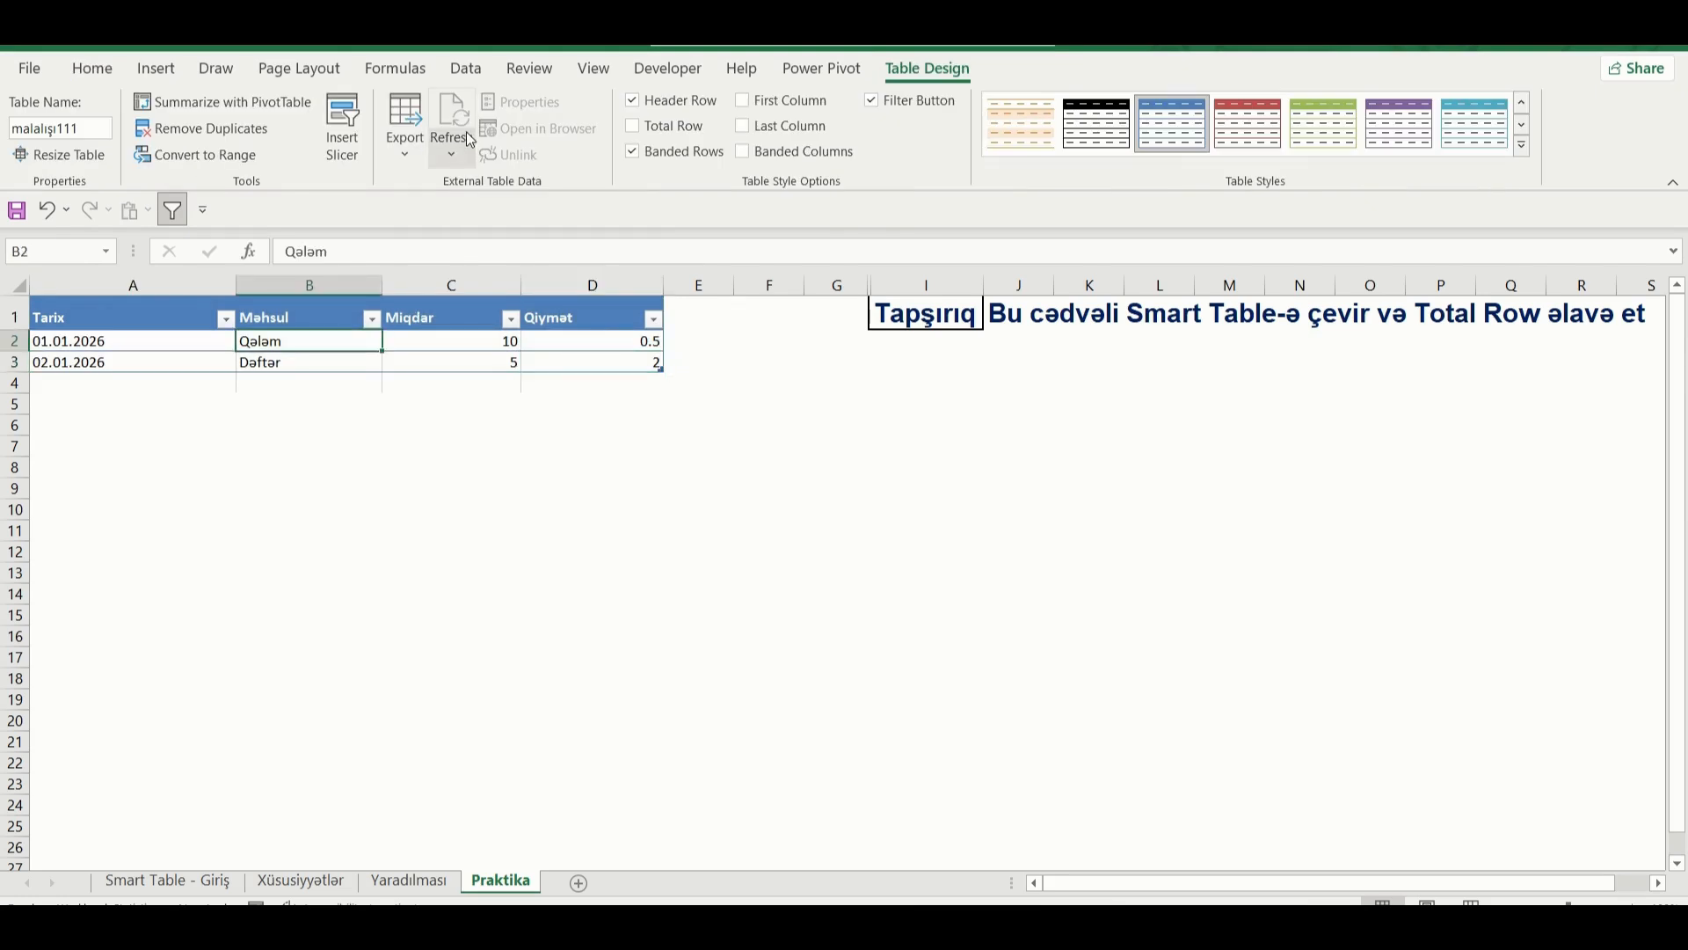
click(81, 307)
drag(81, 307, 592, 353)
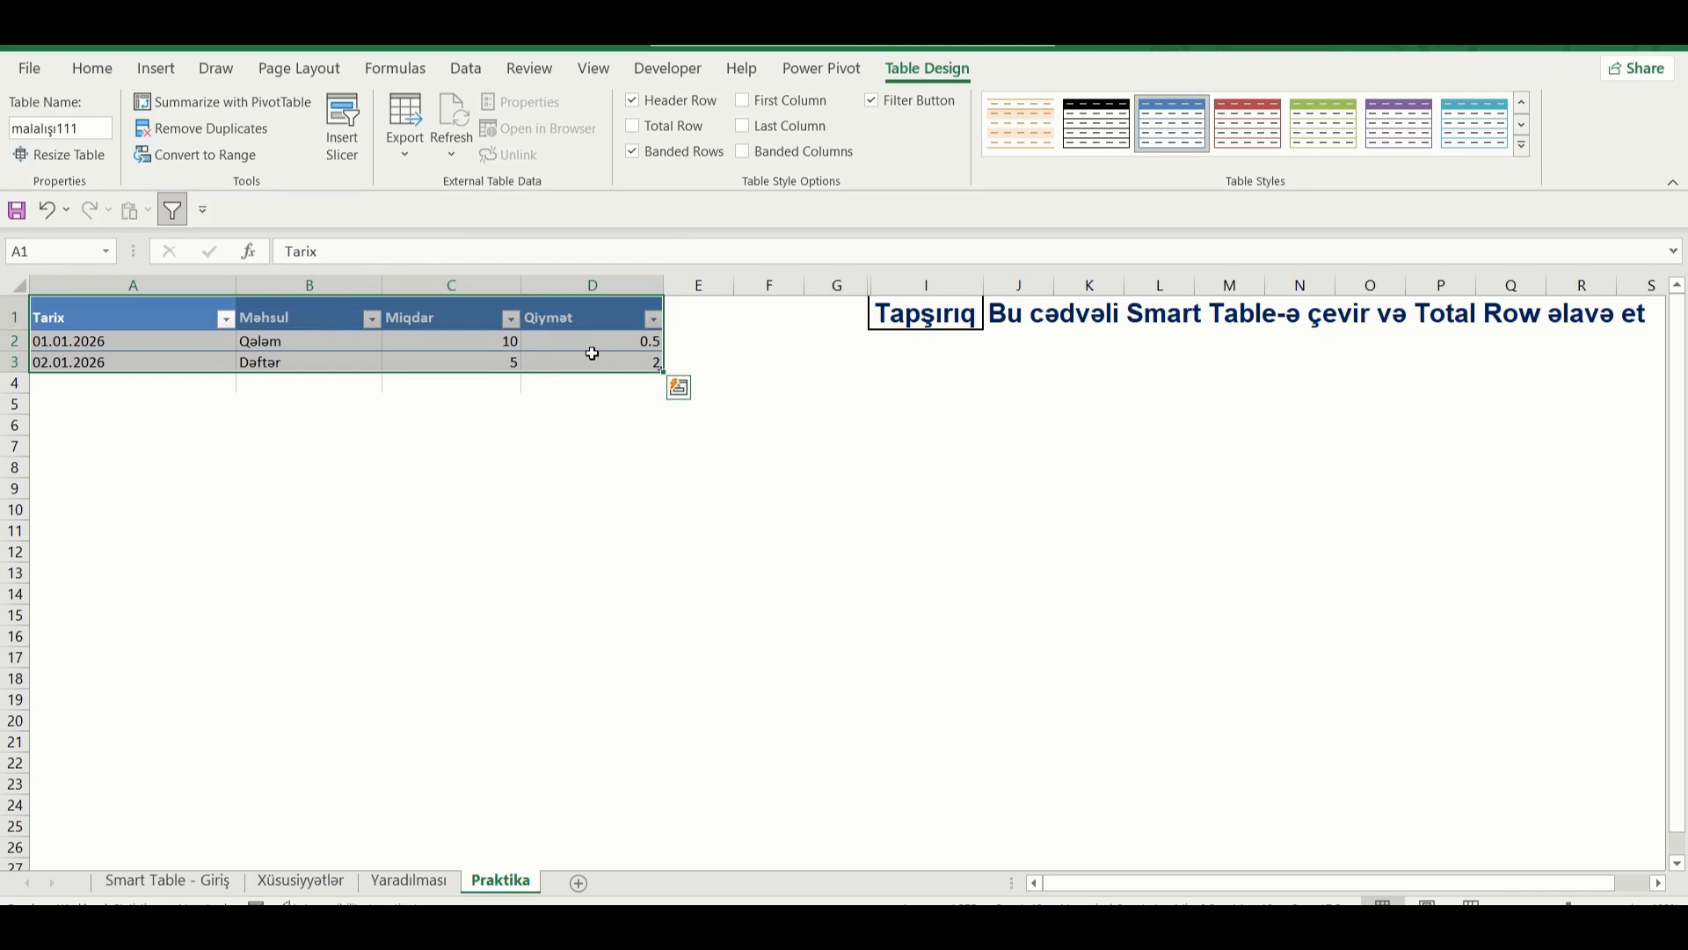
click(591, 352)
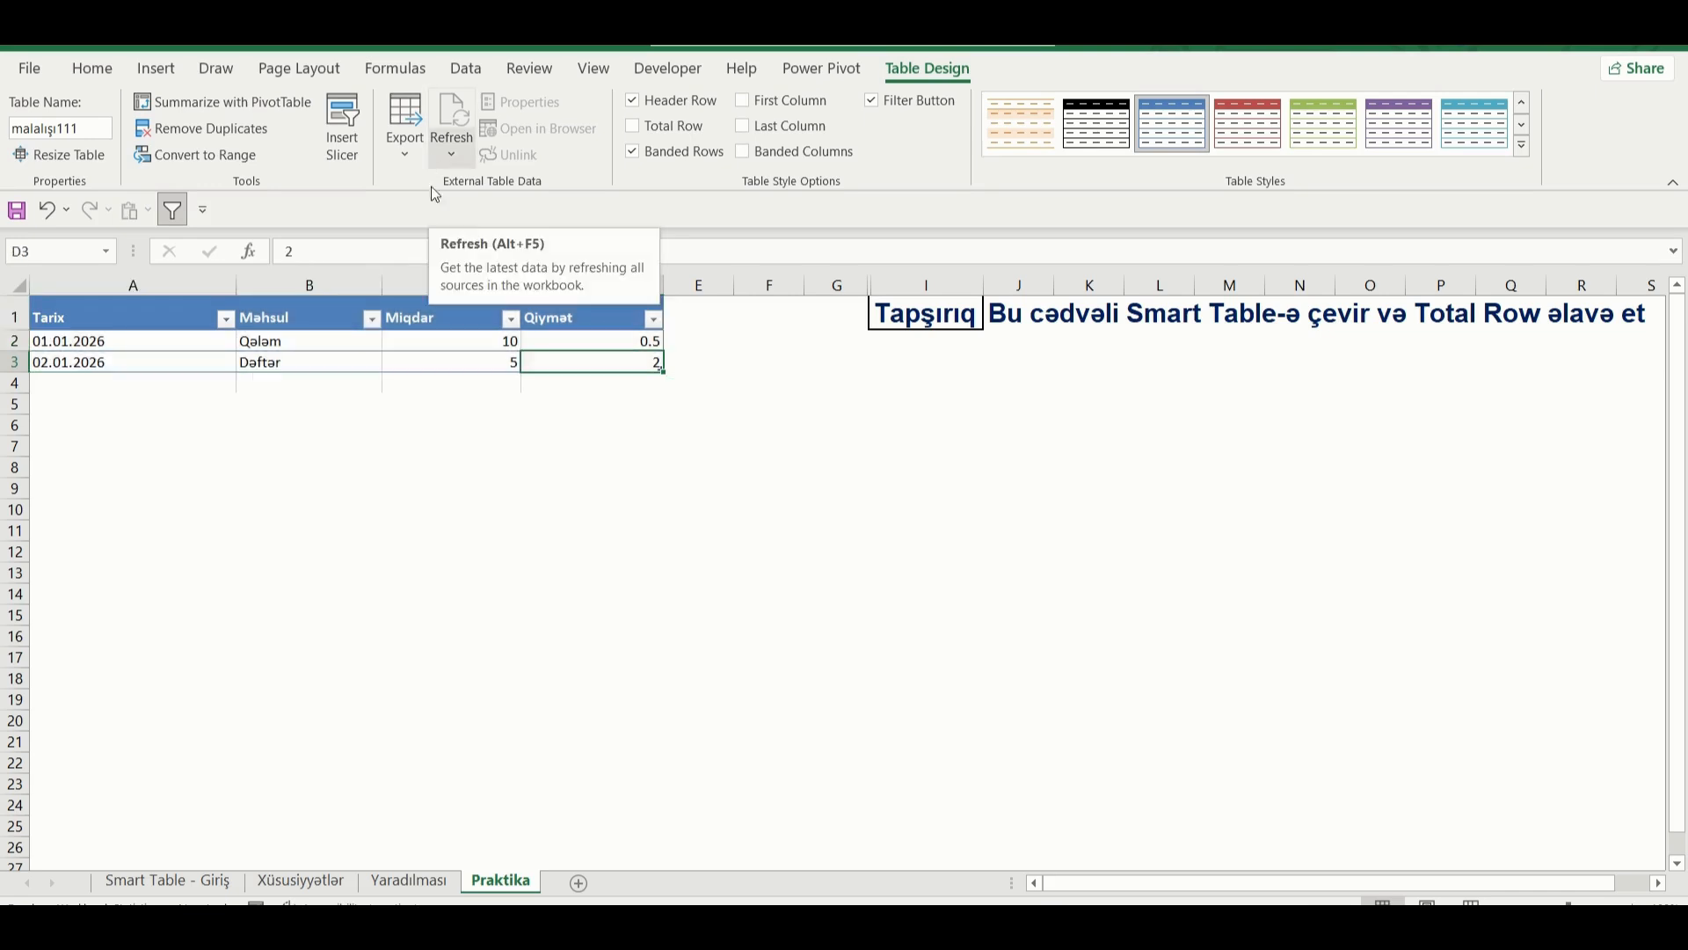
- Turn the table's header row off and back on
click(371, 364)
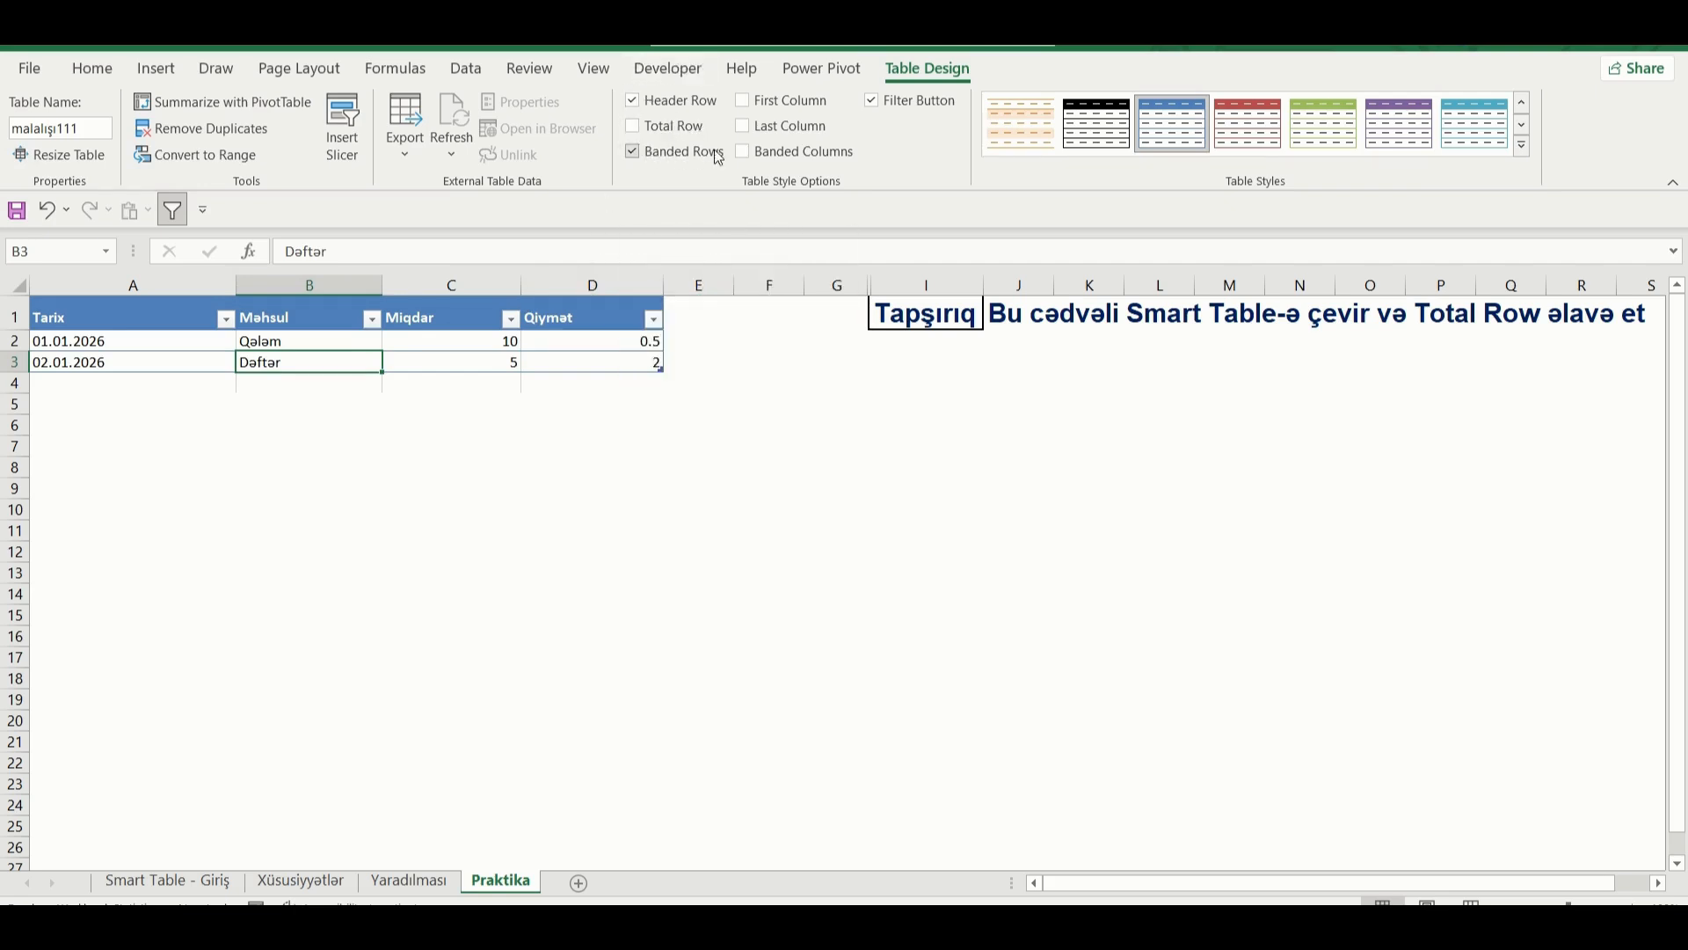
click(634, 102)
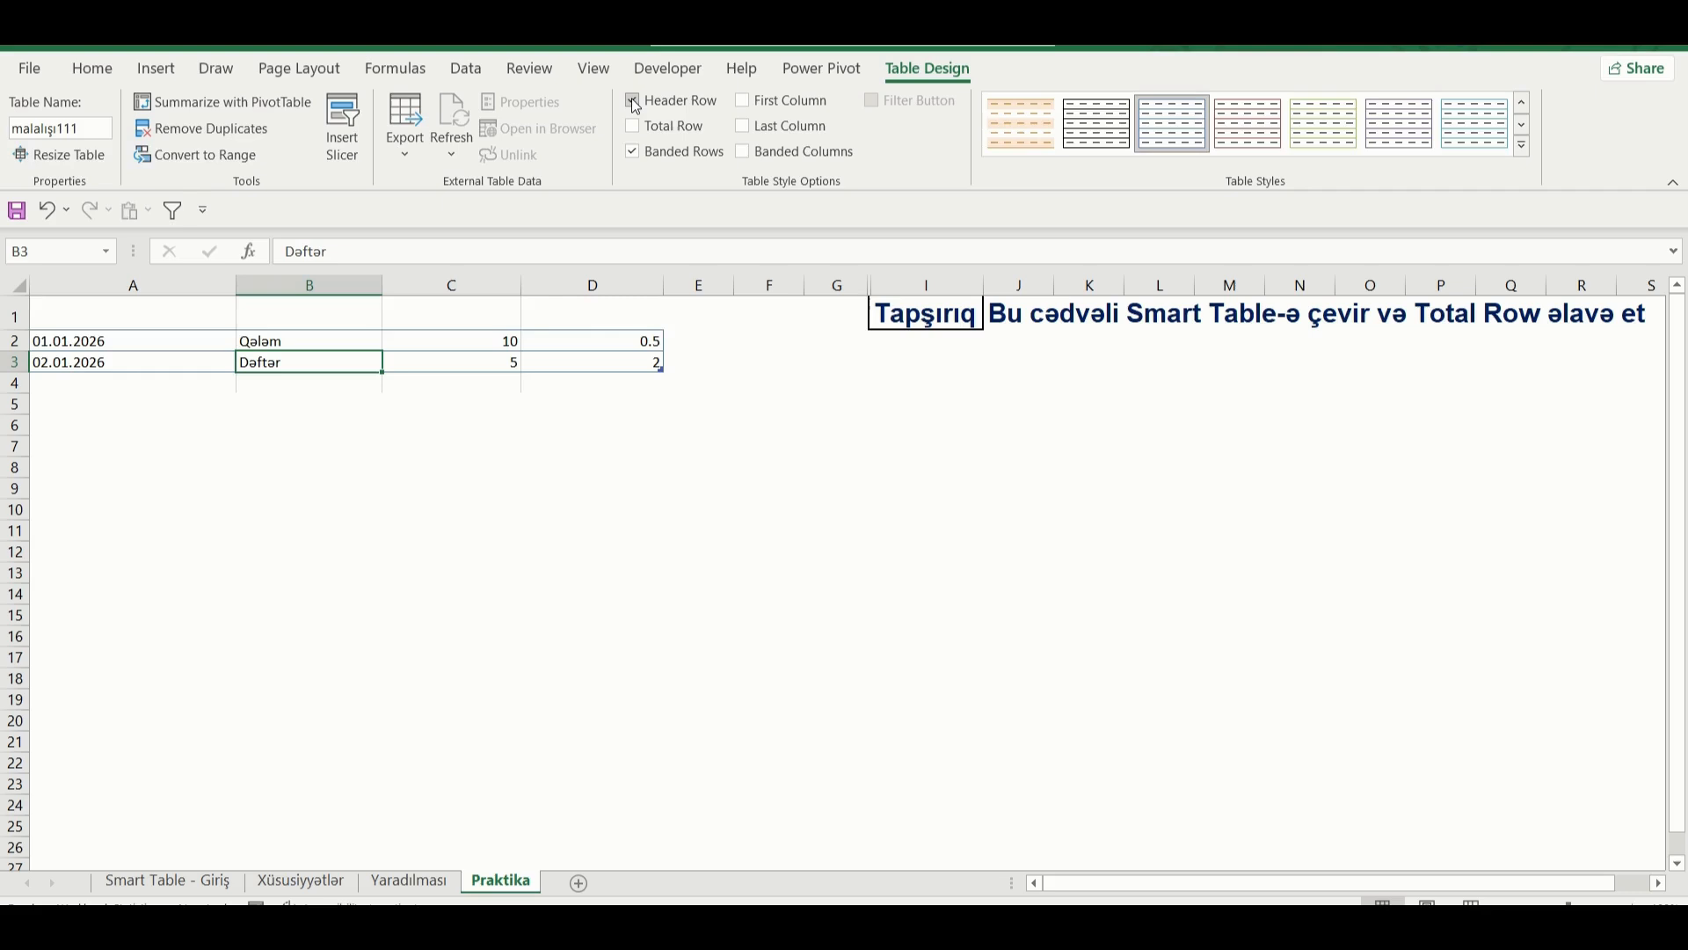
click(634, 102)
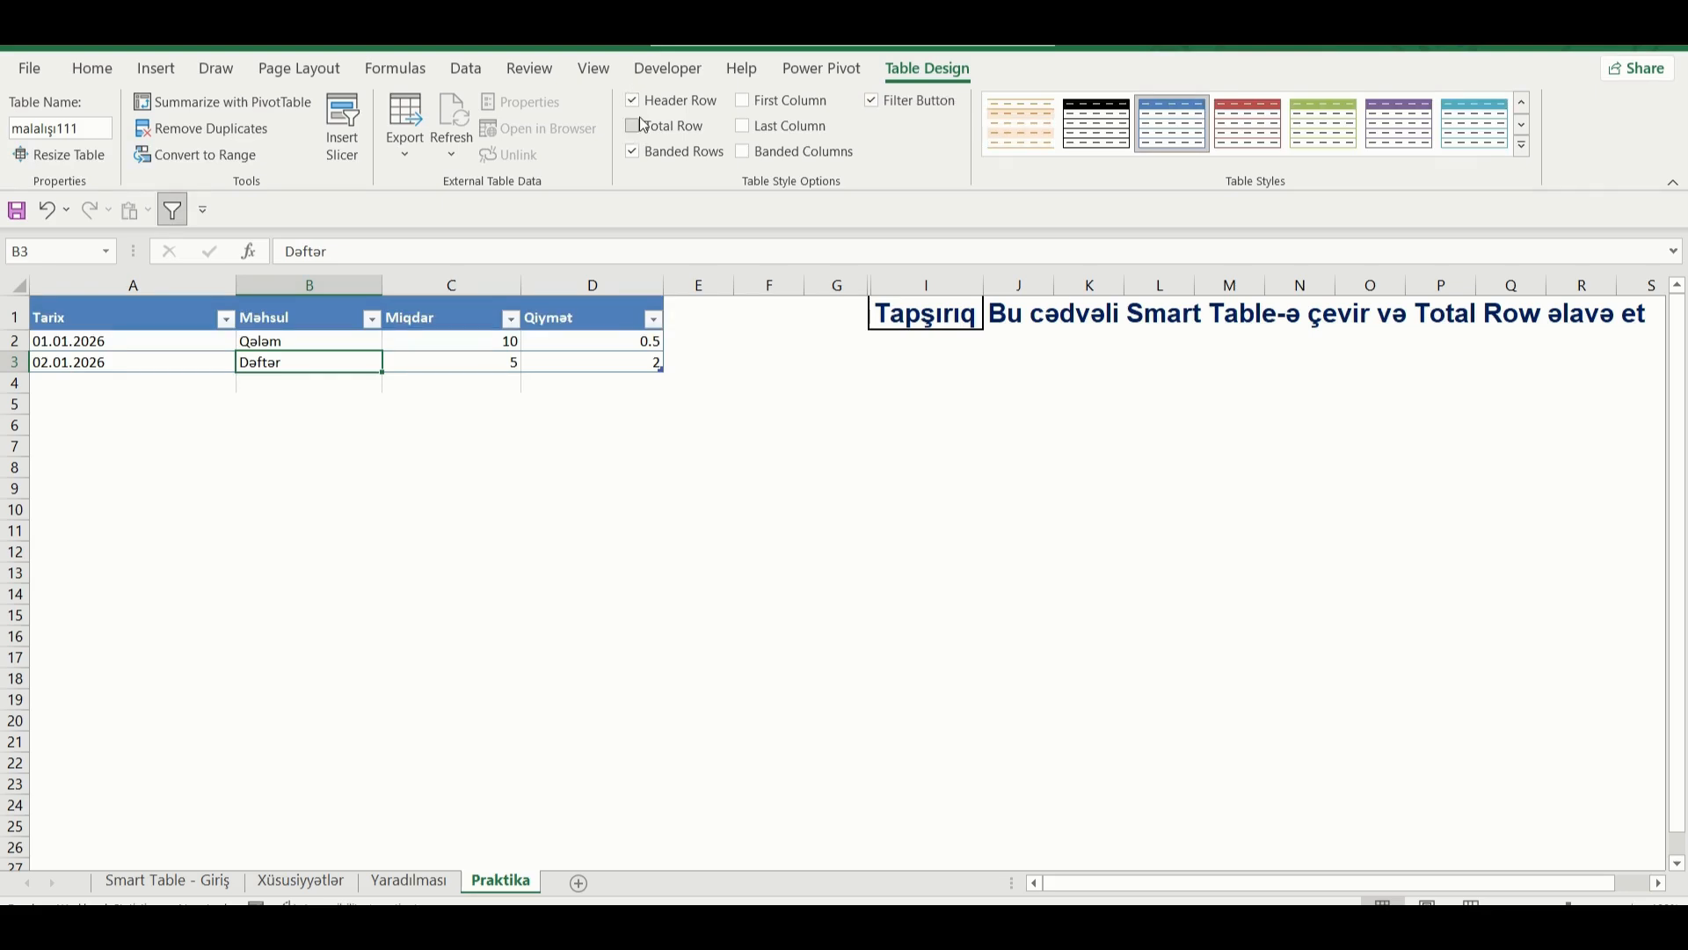
- Add a Total Row to the table and extend the table to cell F9
click(643, 130)
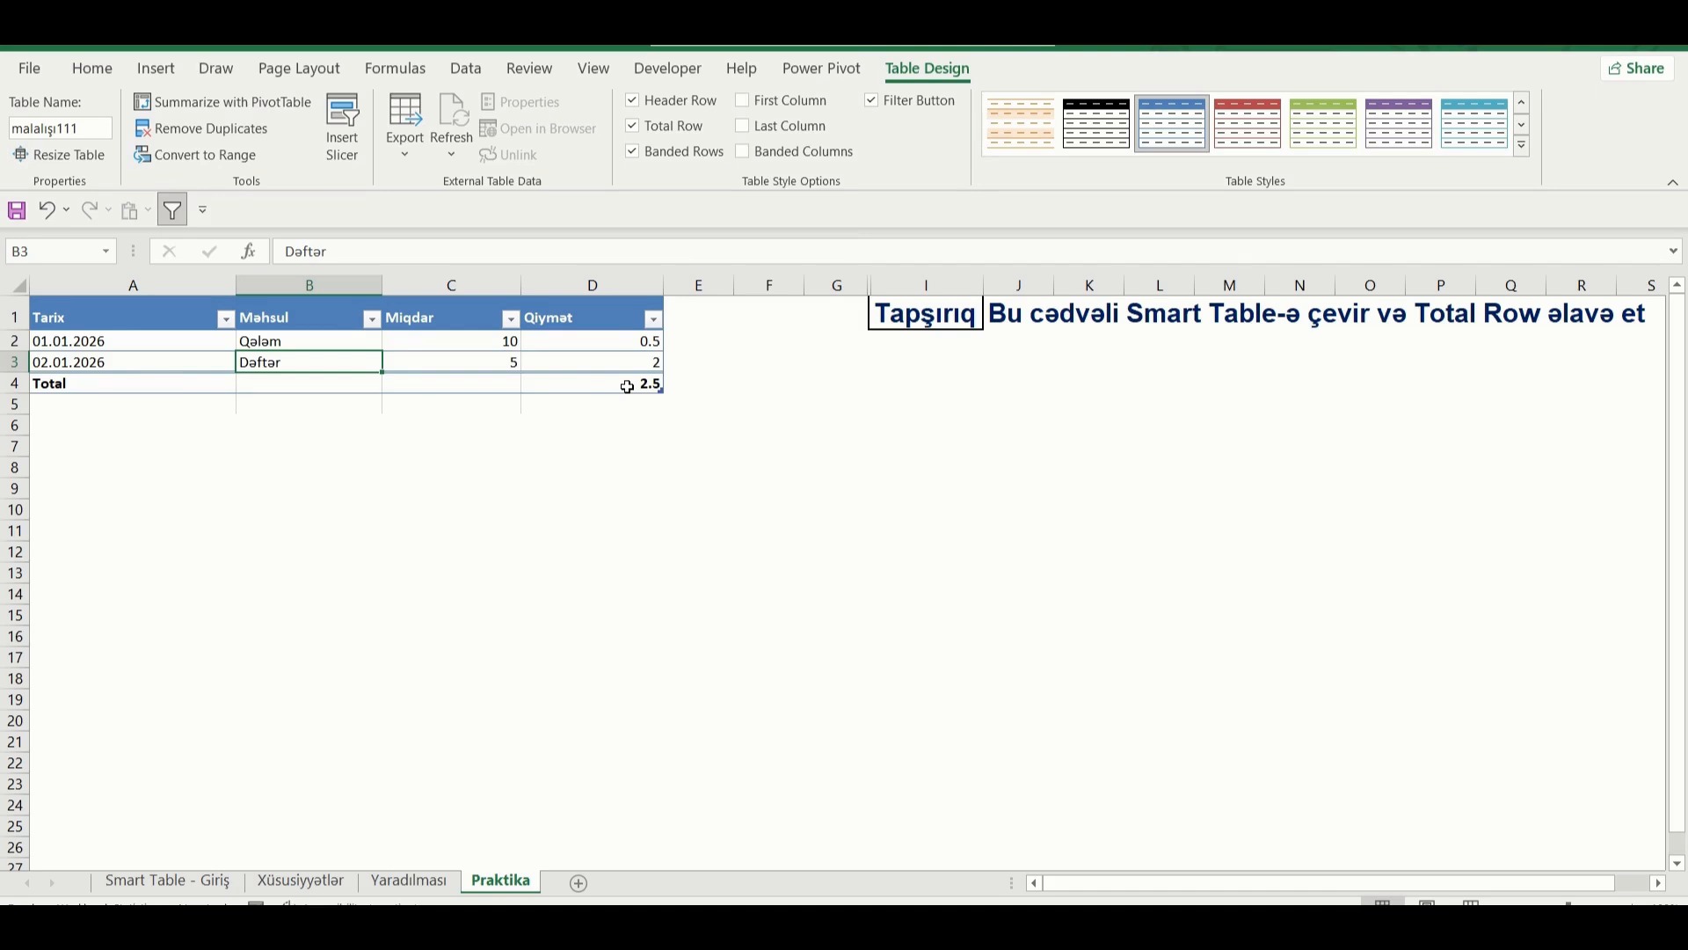
drag(661, 393, 802, 498)
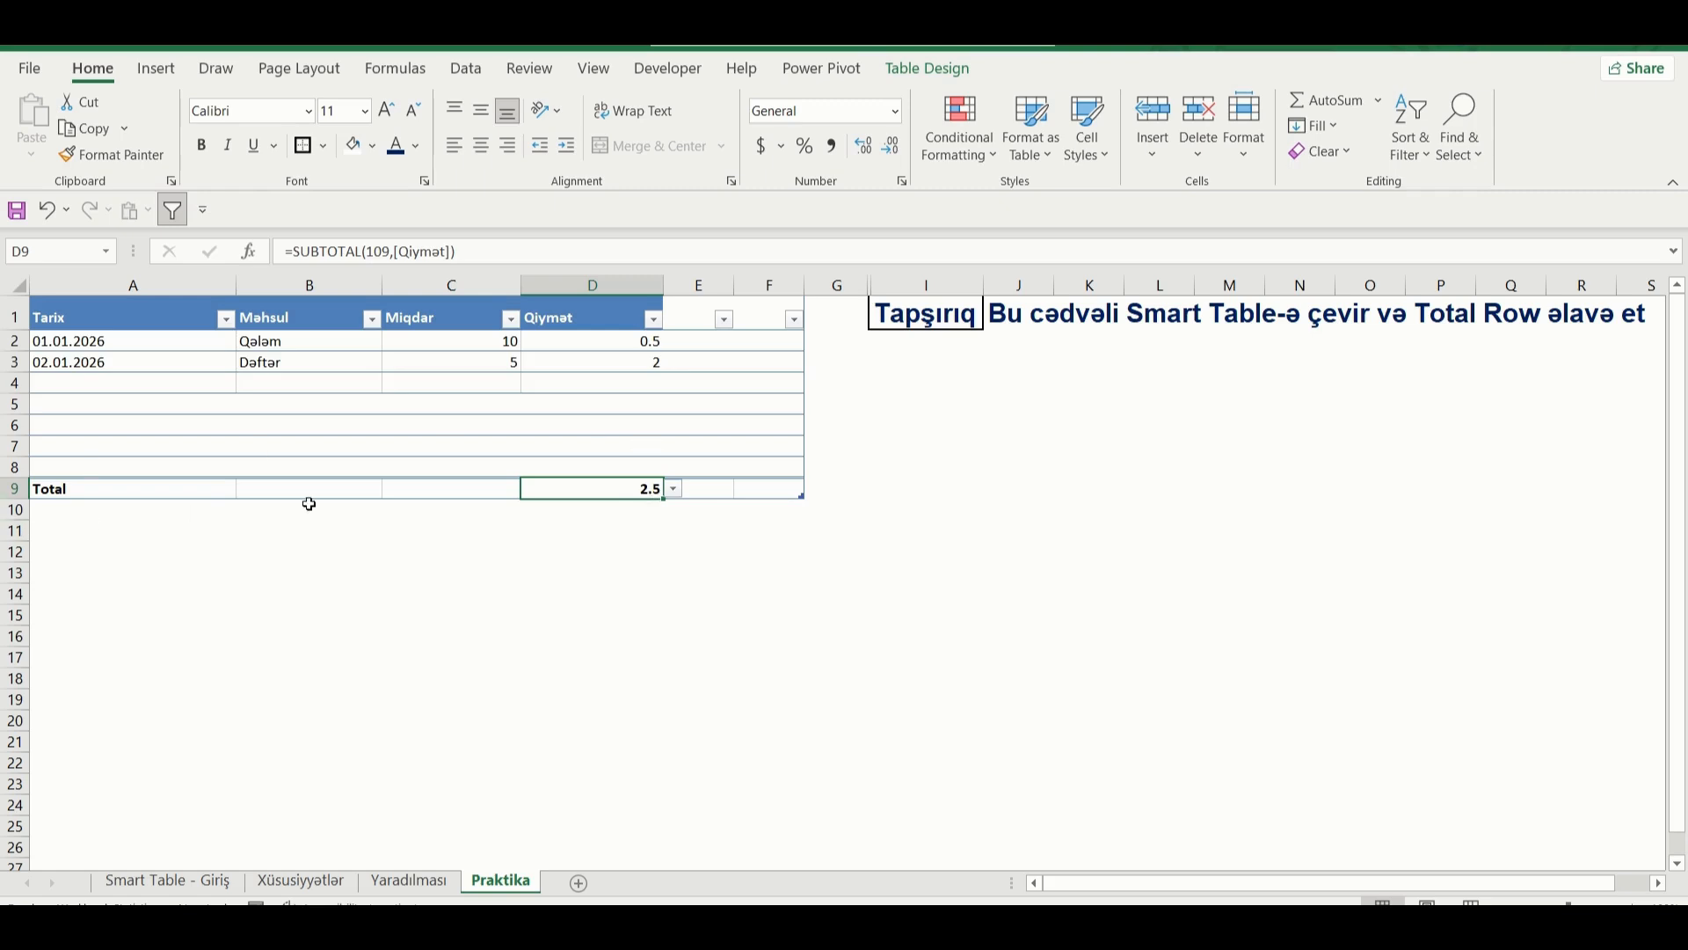
- Compare the Qiymət values with their total and inspect the function choices for that total without changing it
click(648, 346)
click(648, 362)
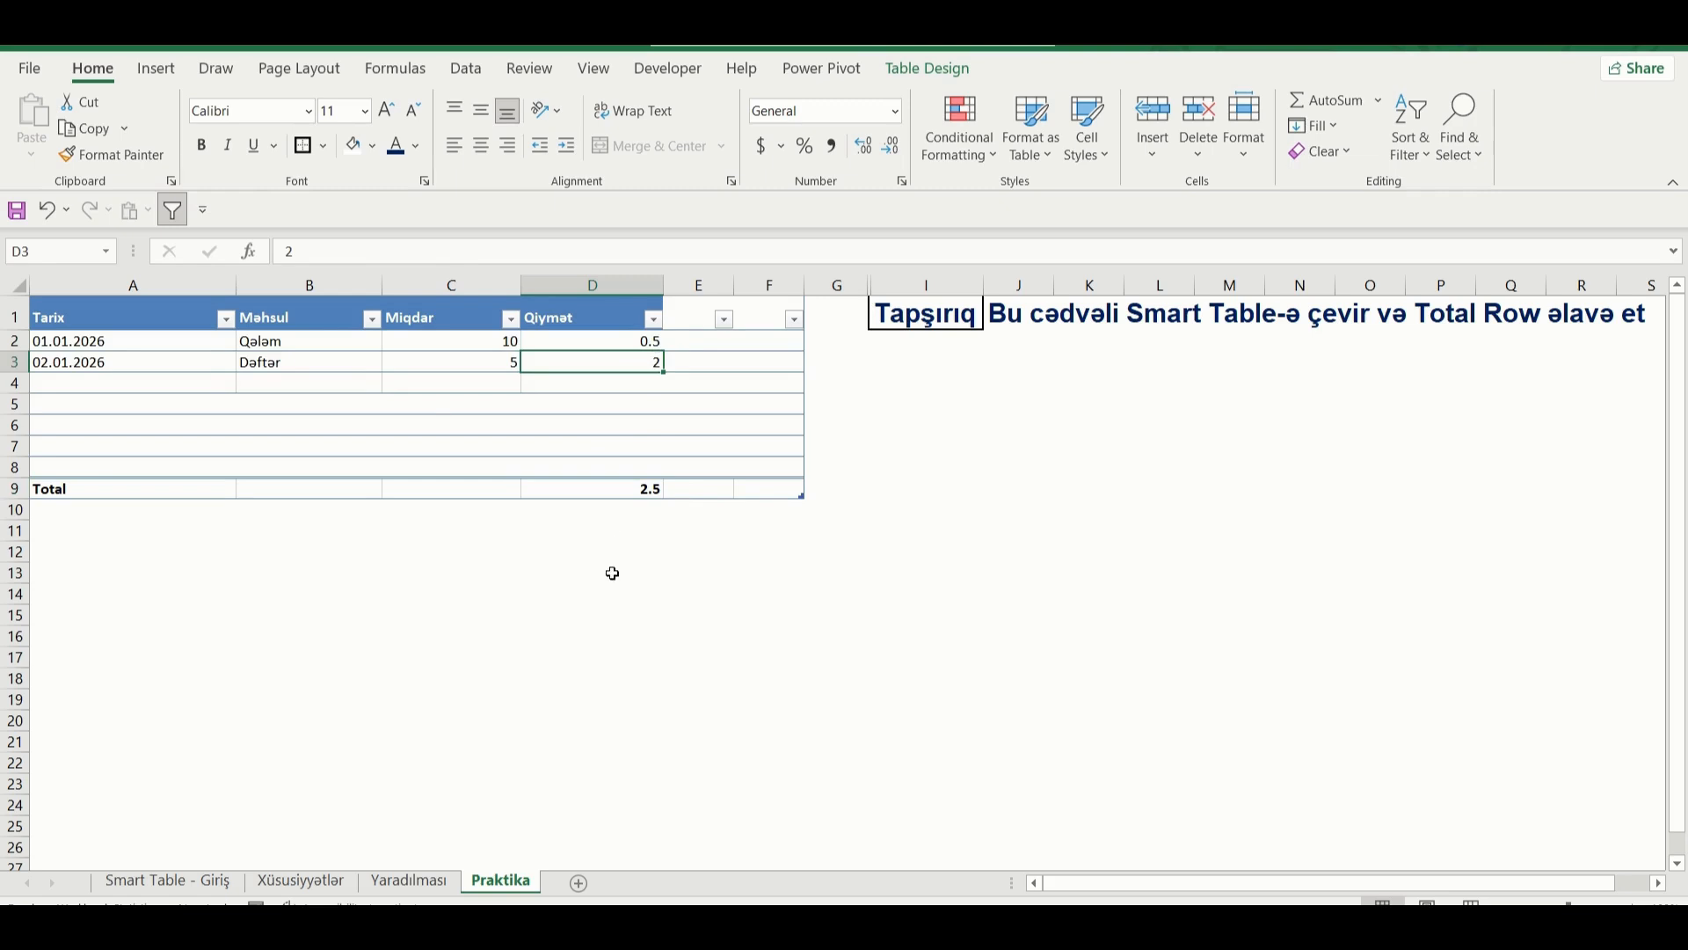
click(645, 494)
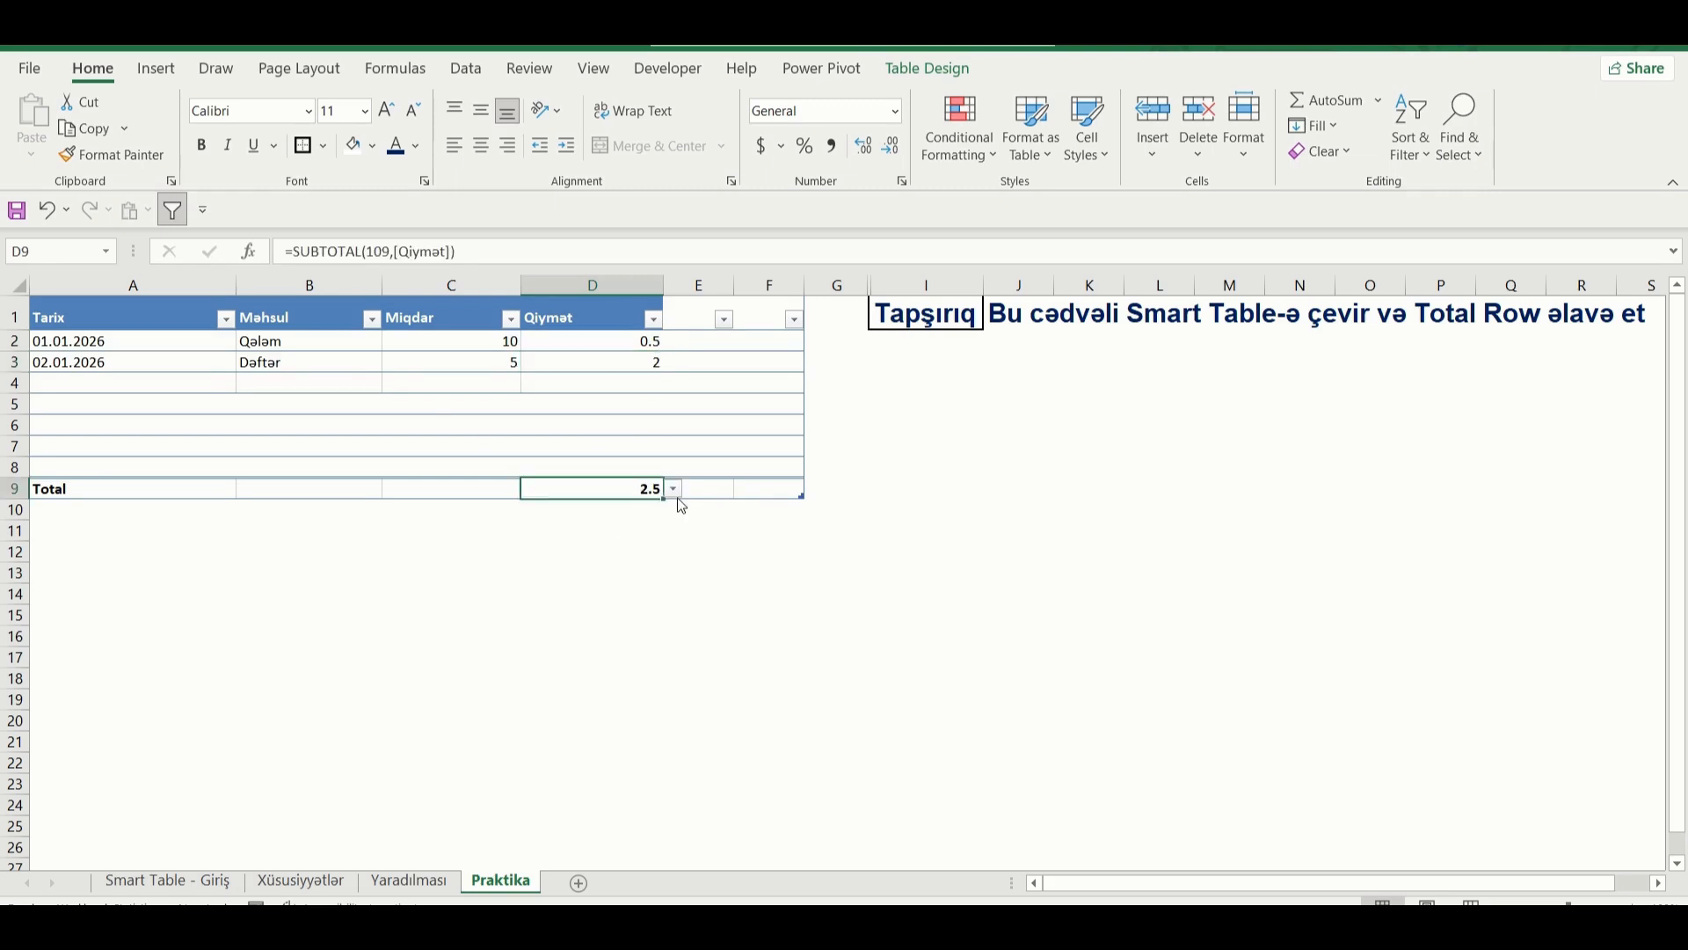
click(674, 489)
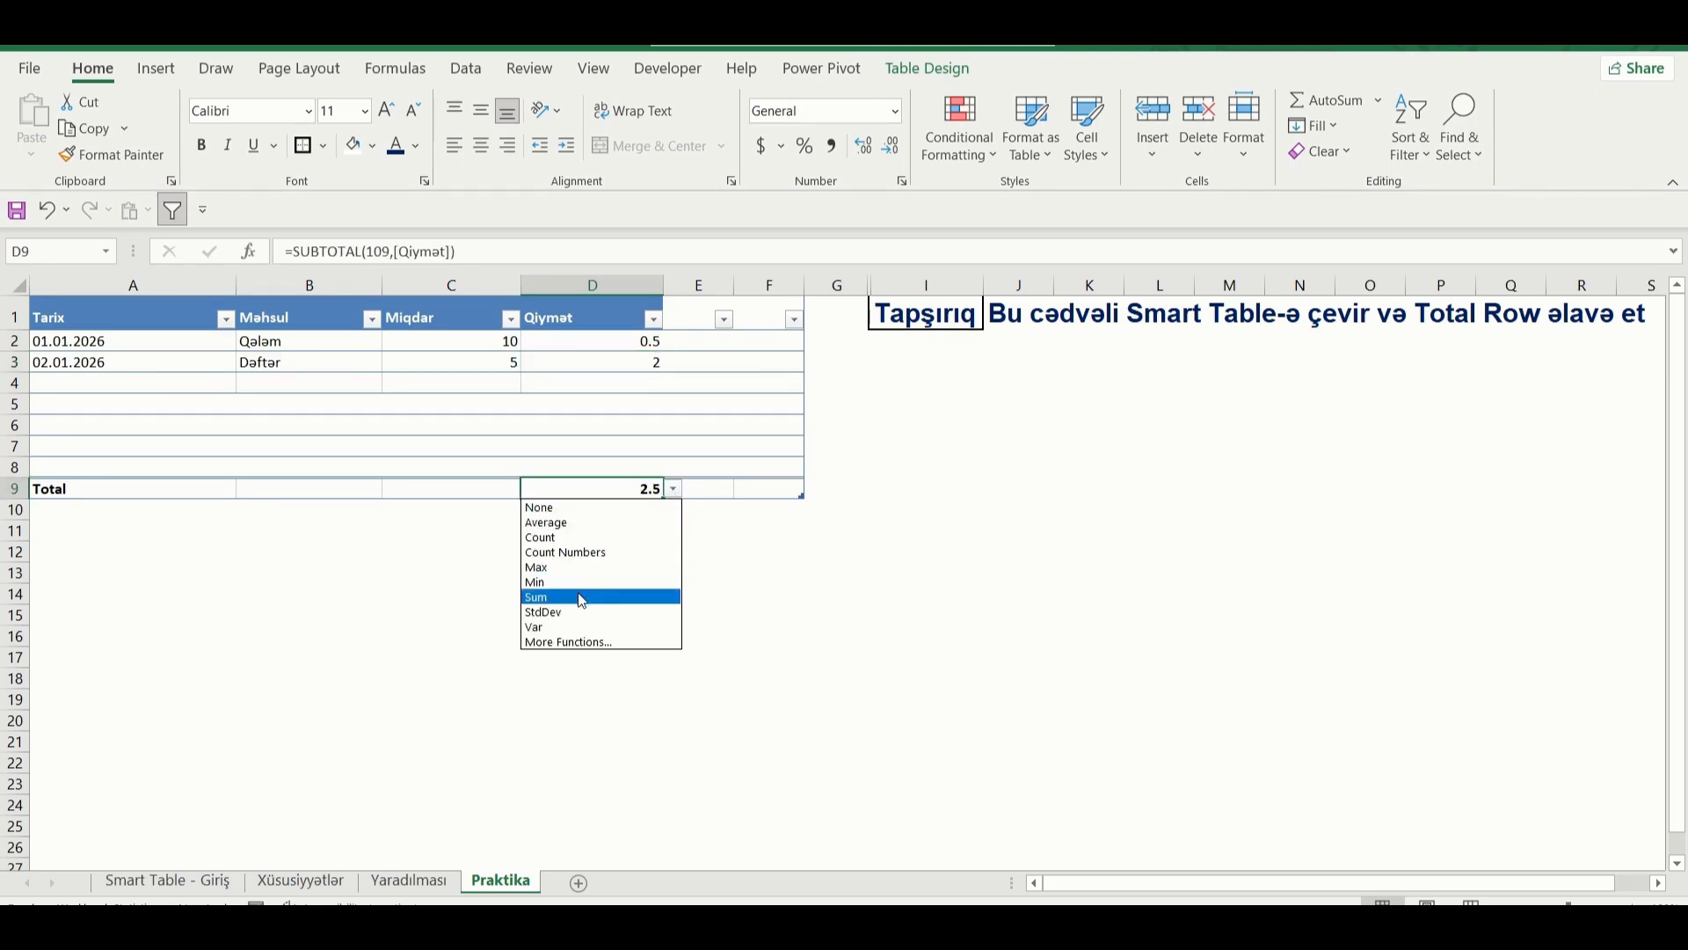
click(674, 491)
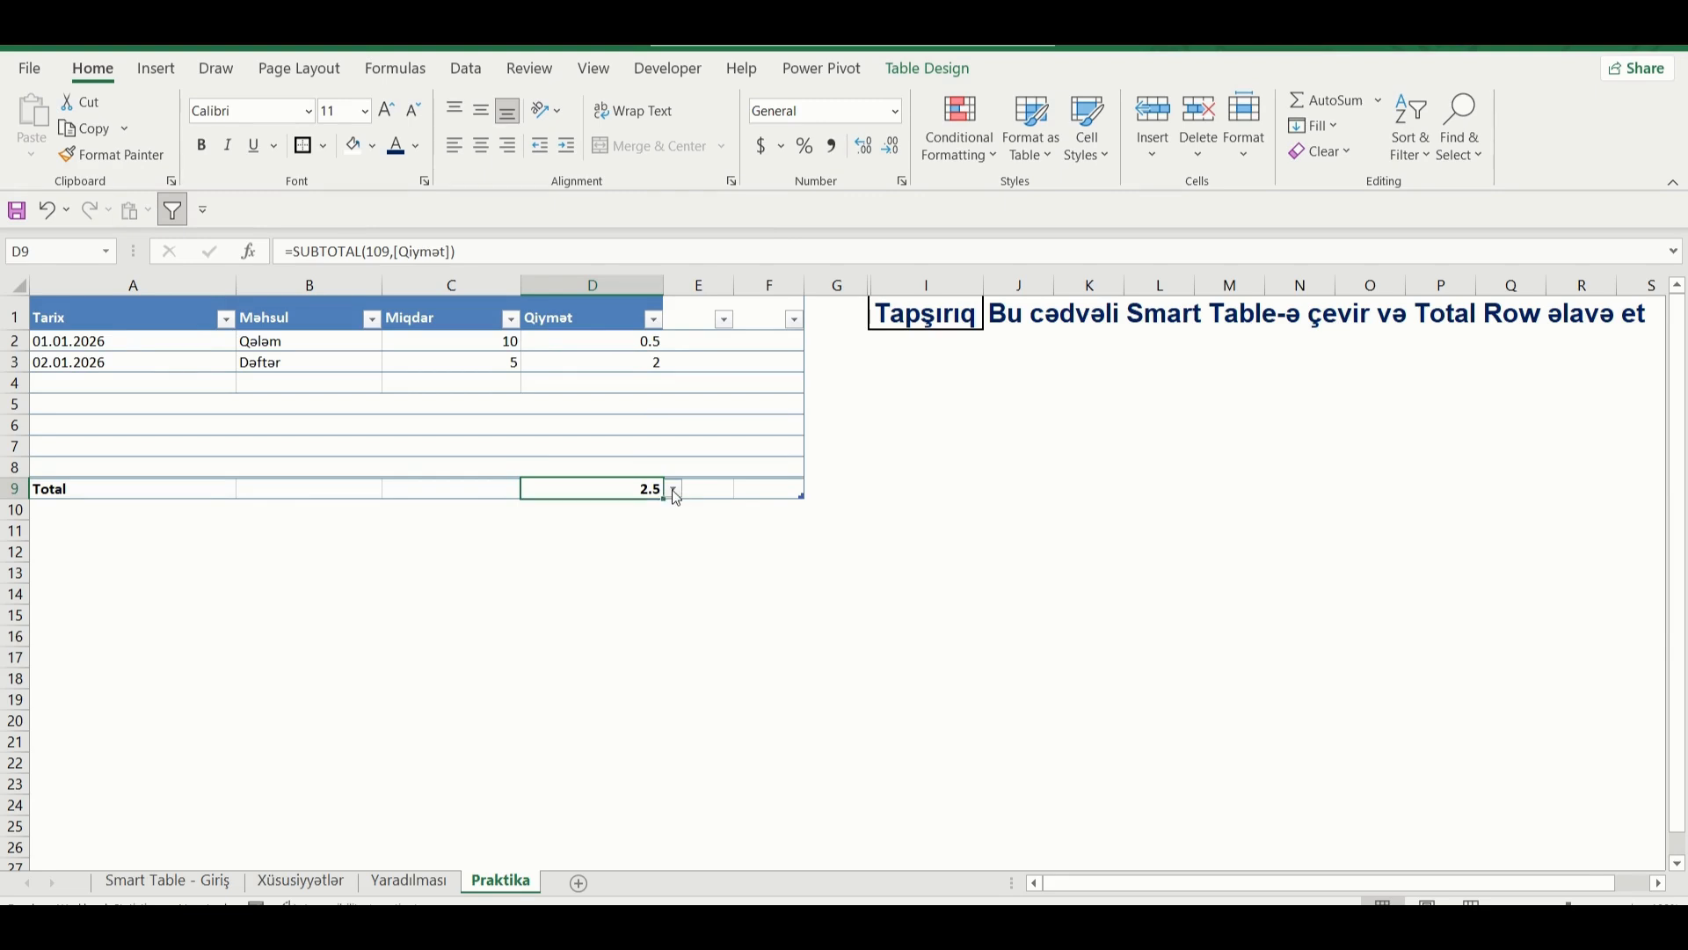
- Cycle the Qiymət total's function through Min, Max and Count, and finish by setting it to Average
click(675, 490)
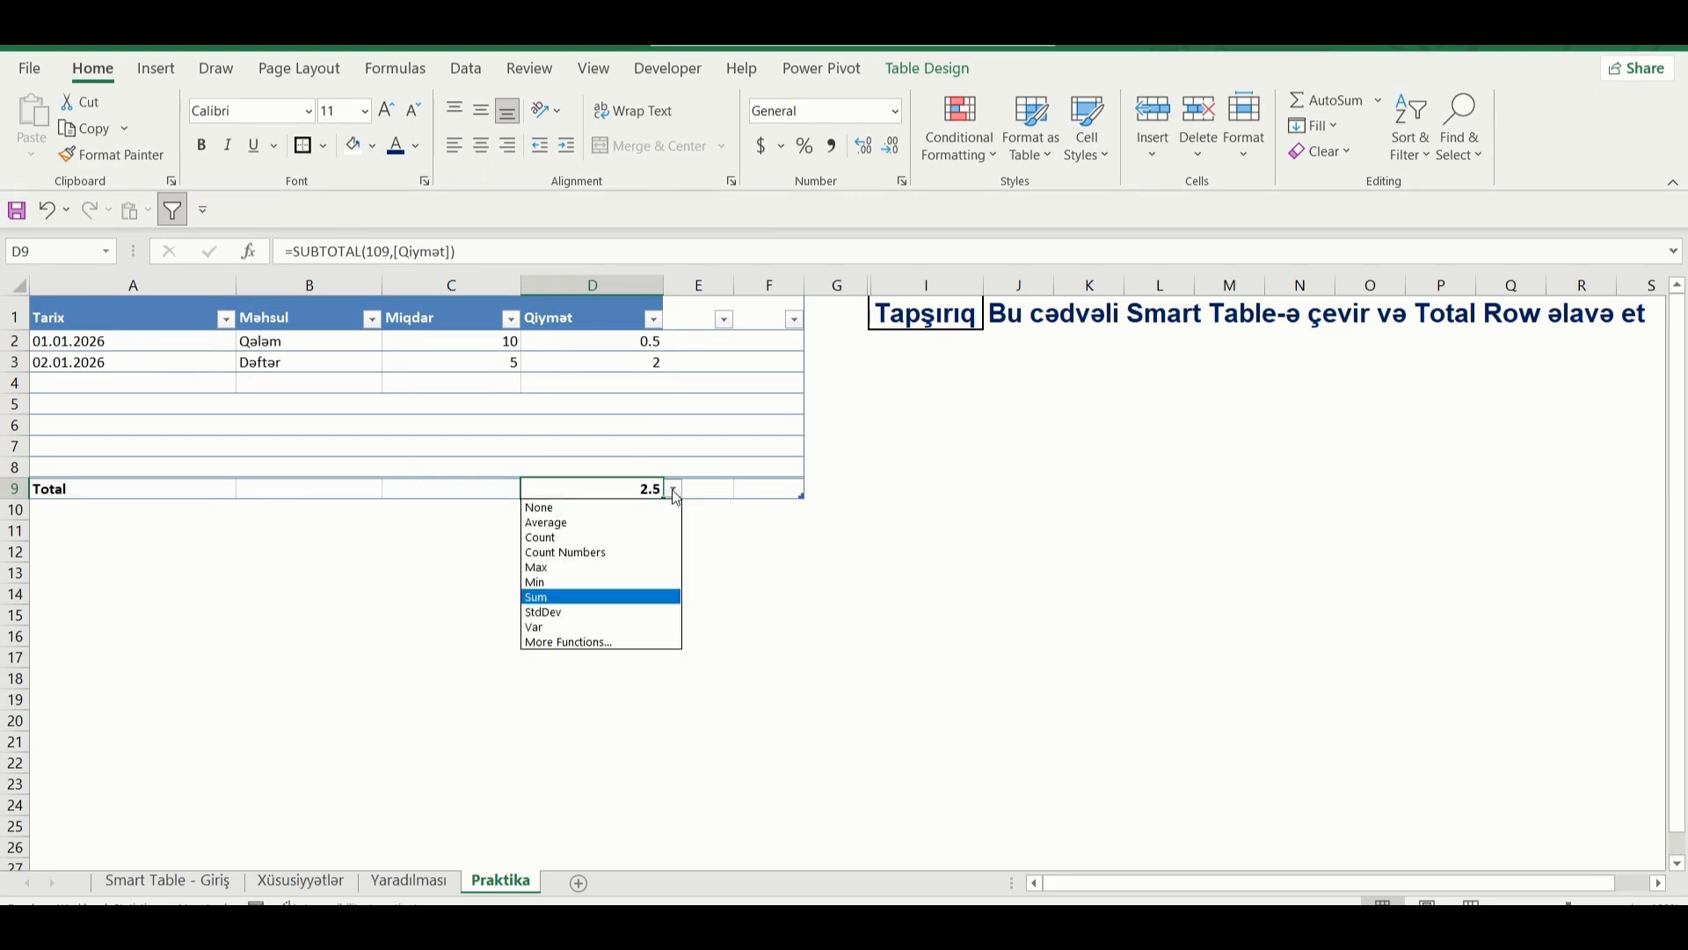
click(561, 583)
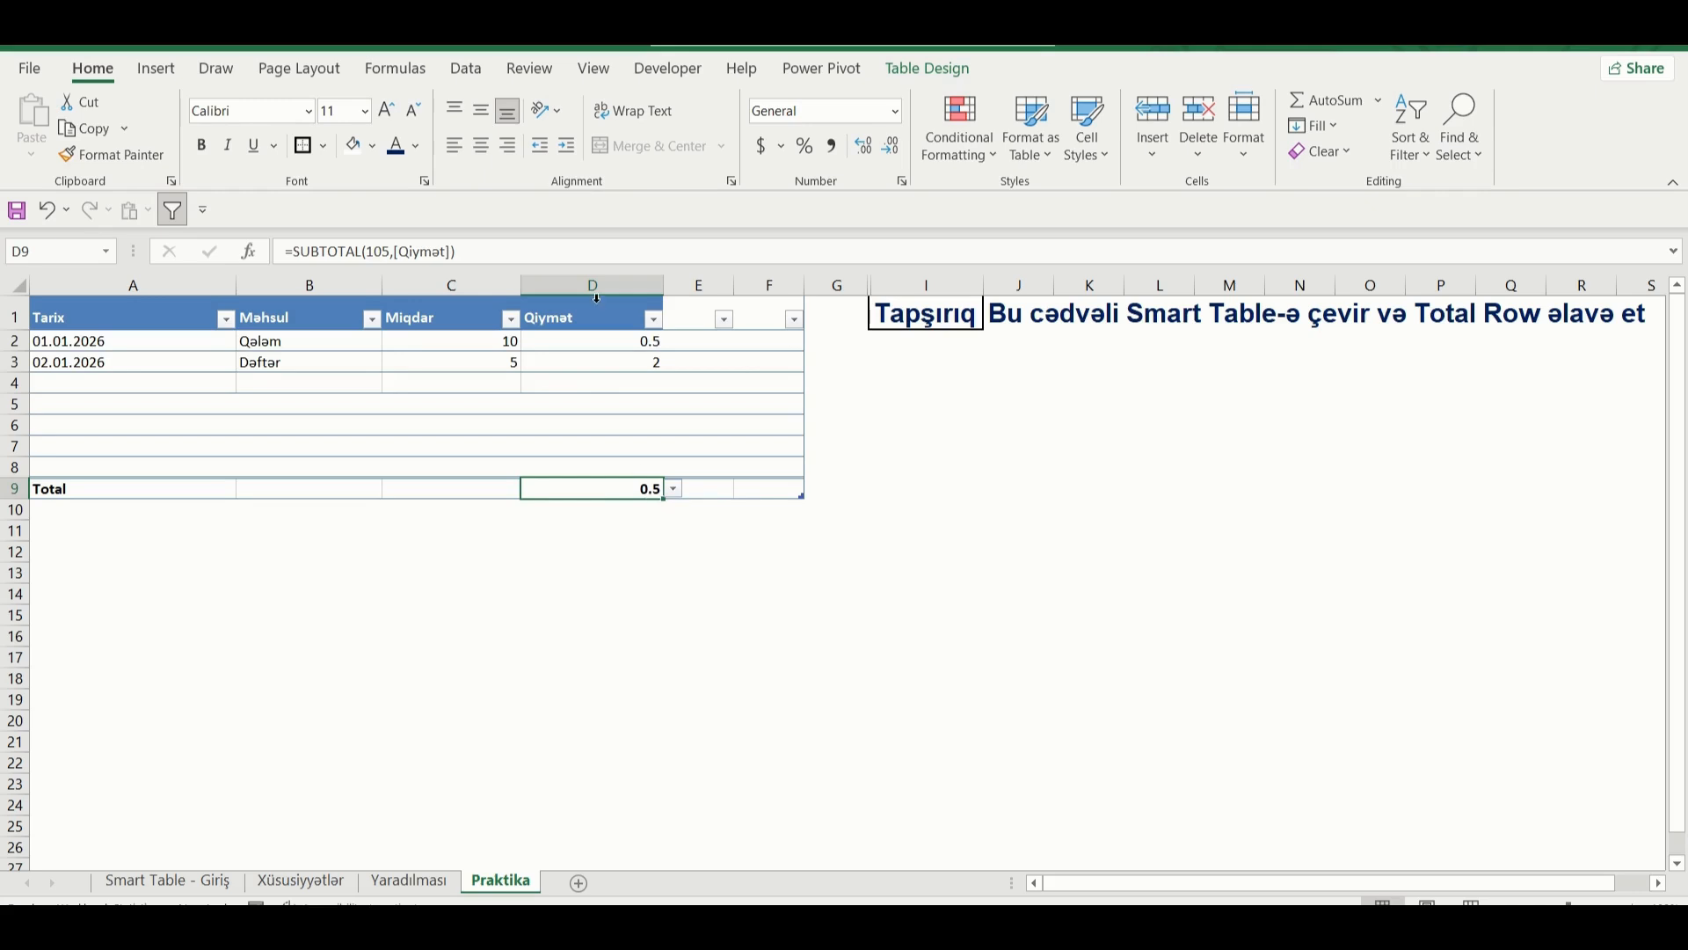
click(675, 490)
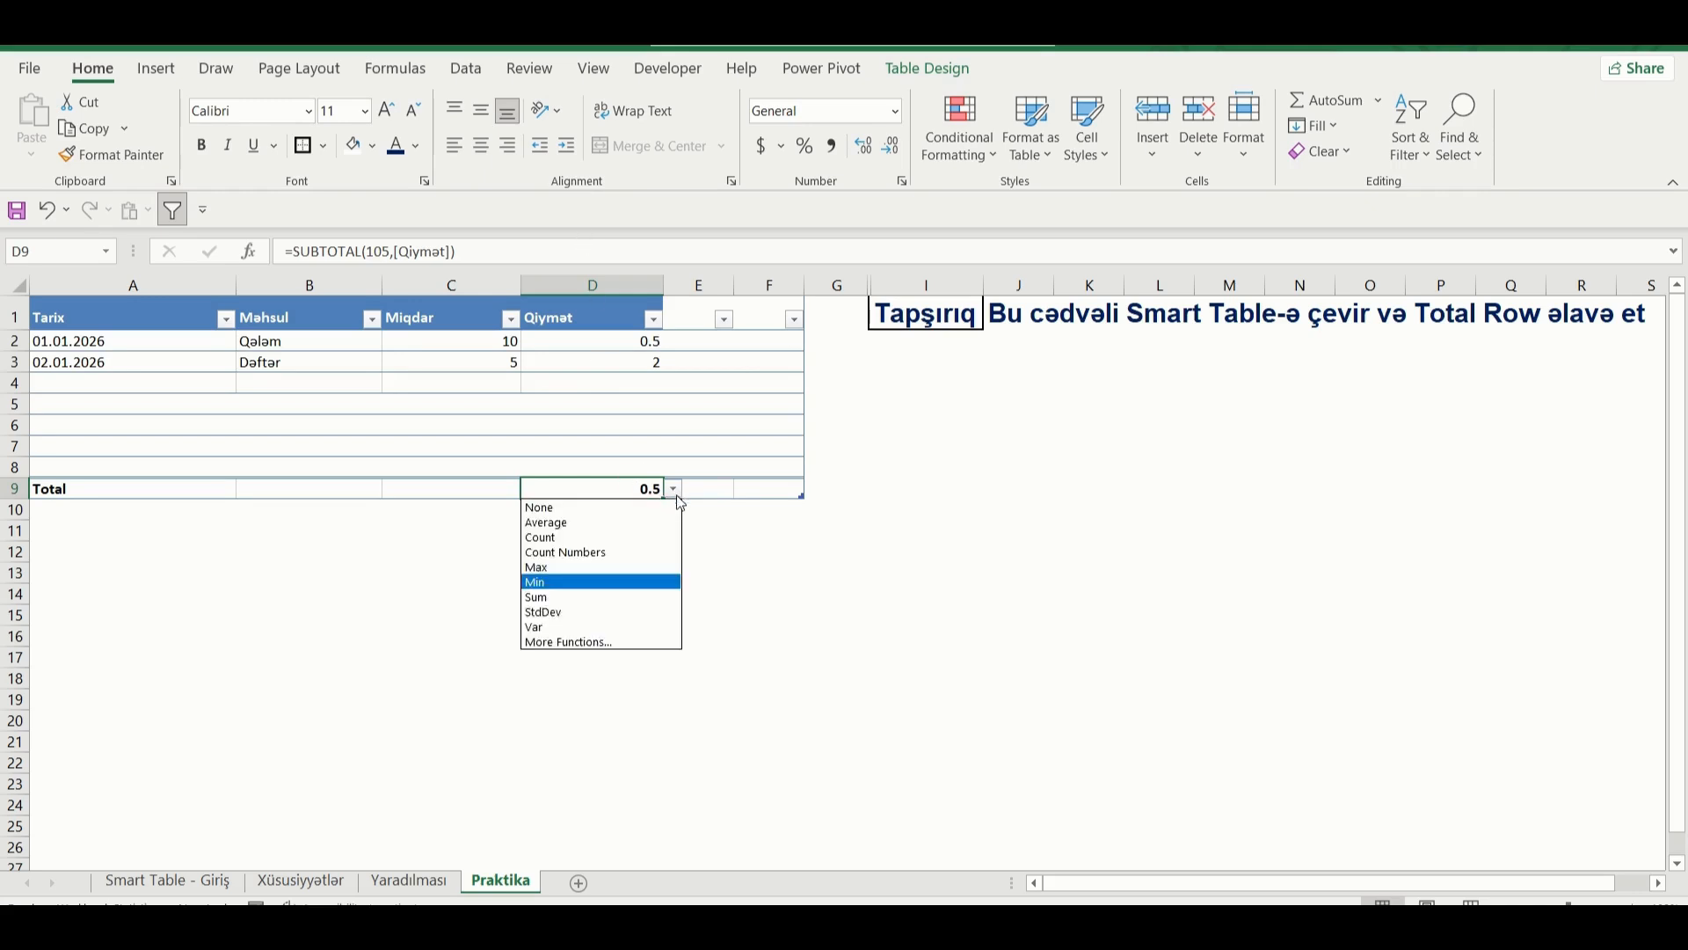
click(573, 568)
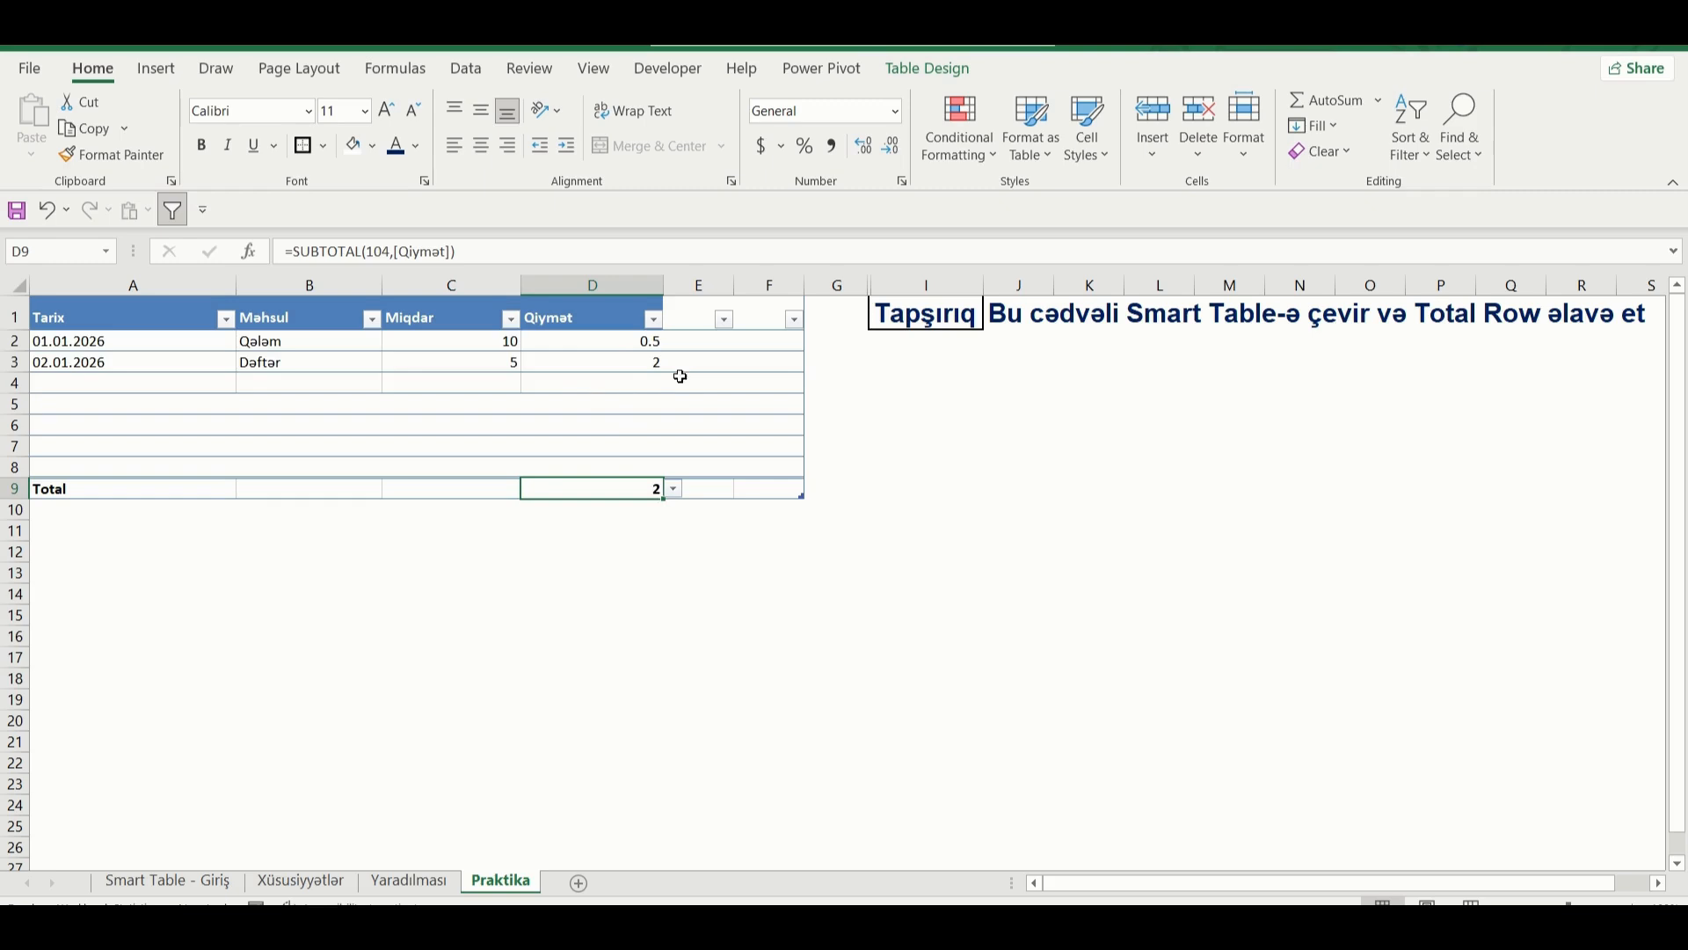
click(674, 489)
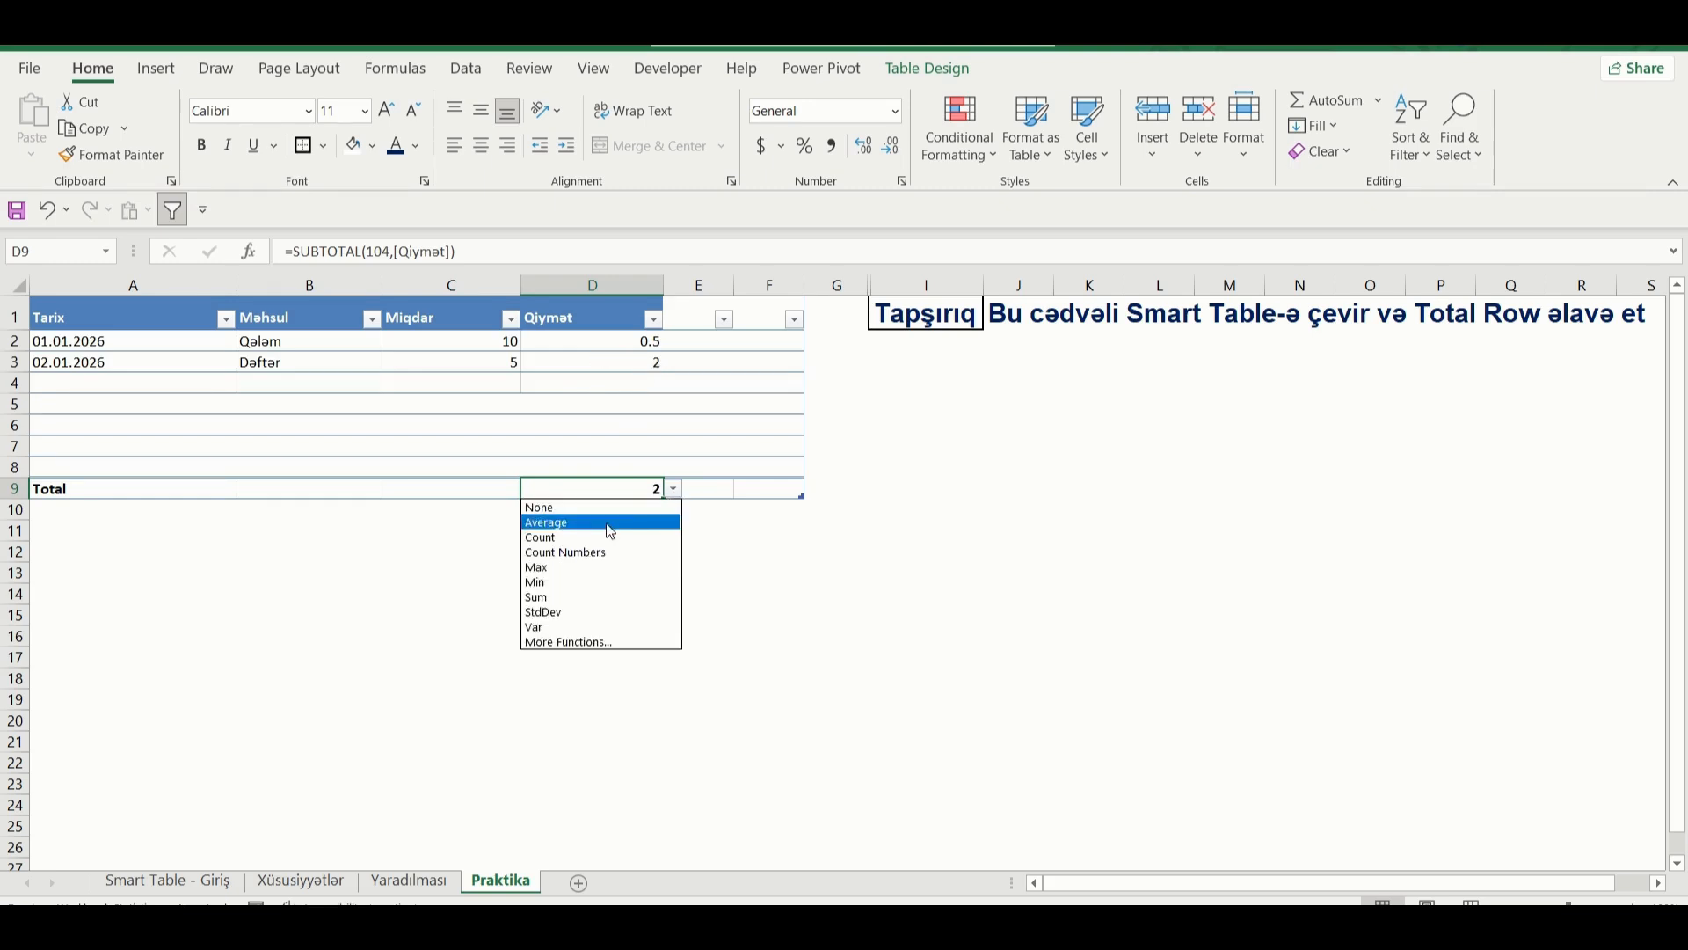
click(577, 538)
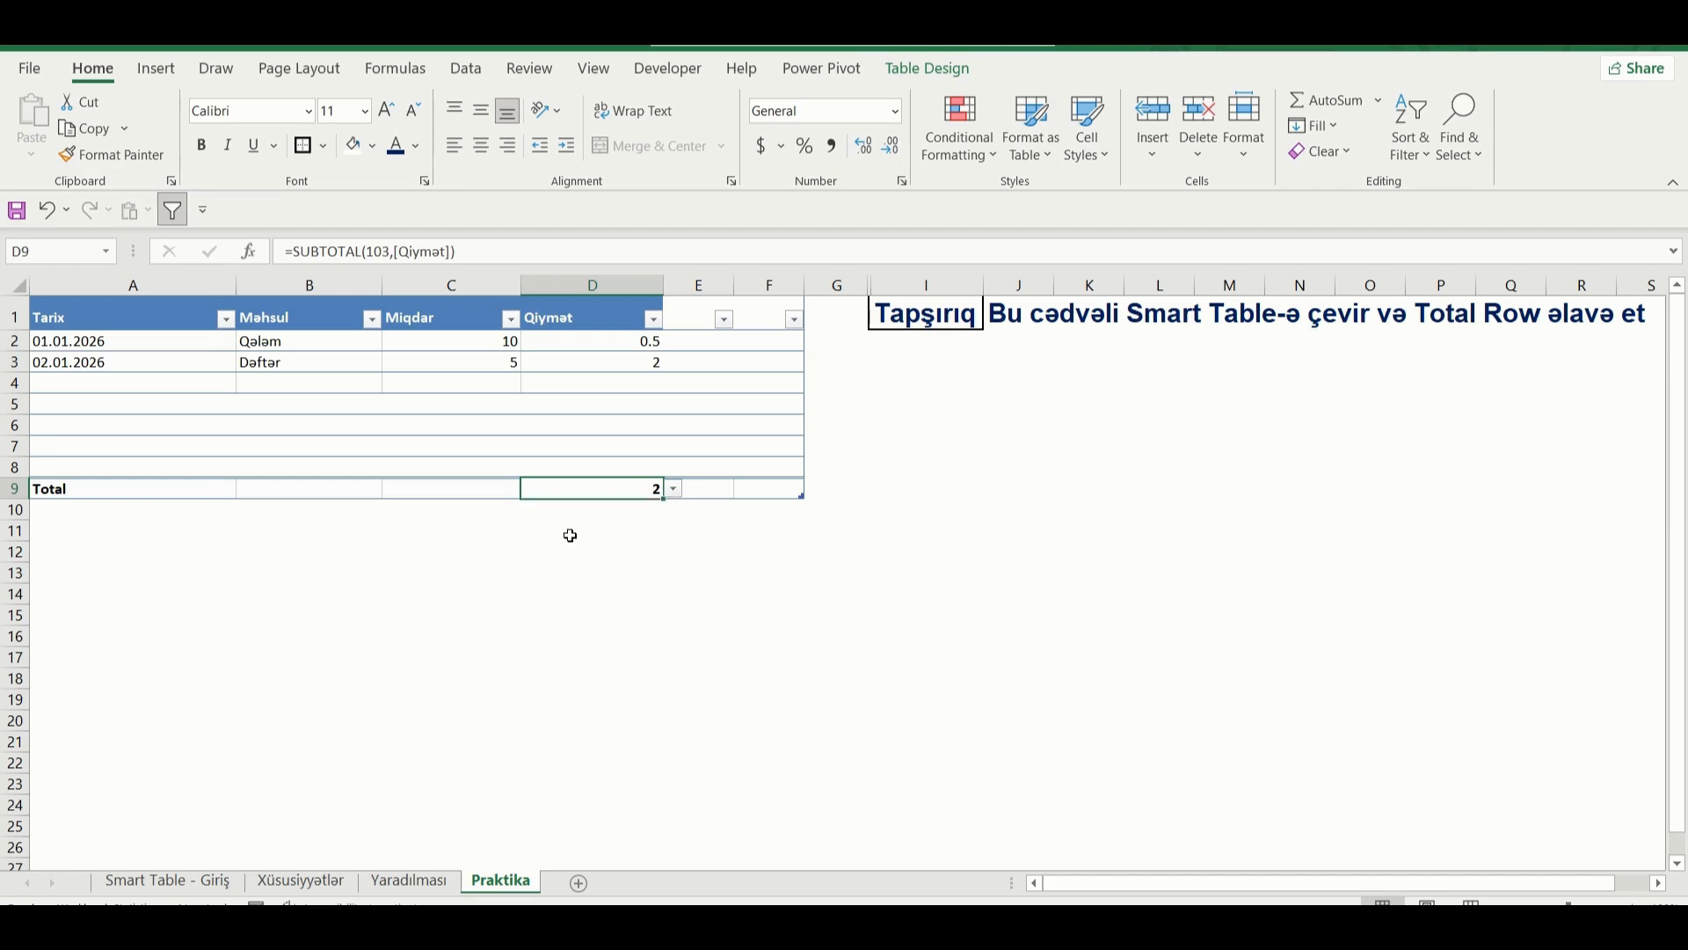
click(674, 489)
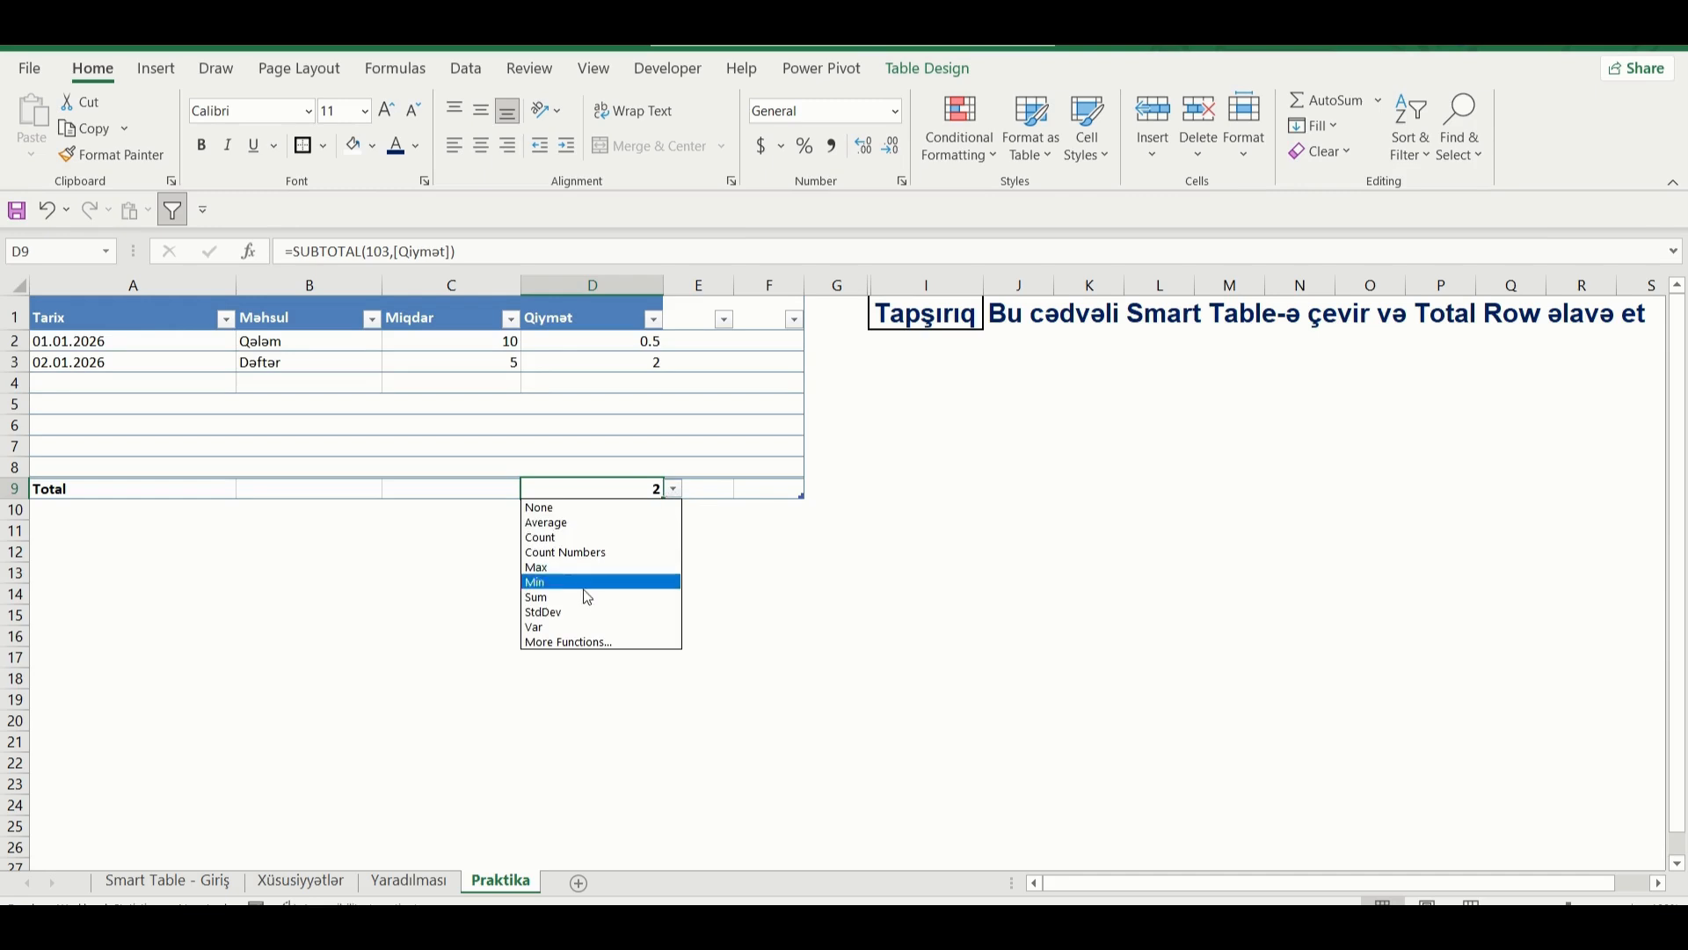
click(574, 519)
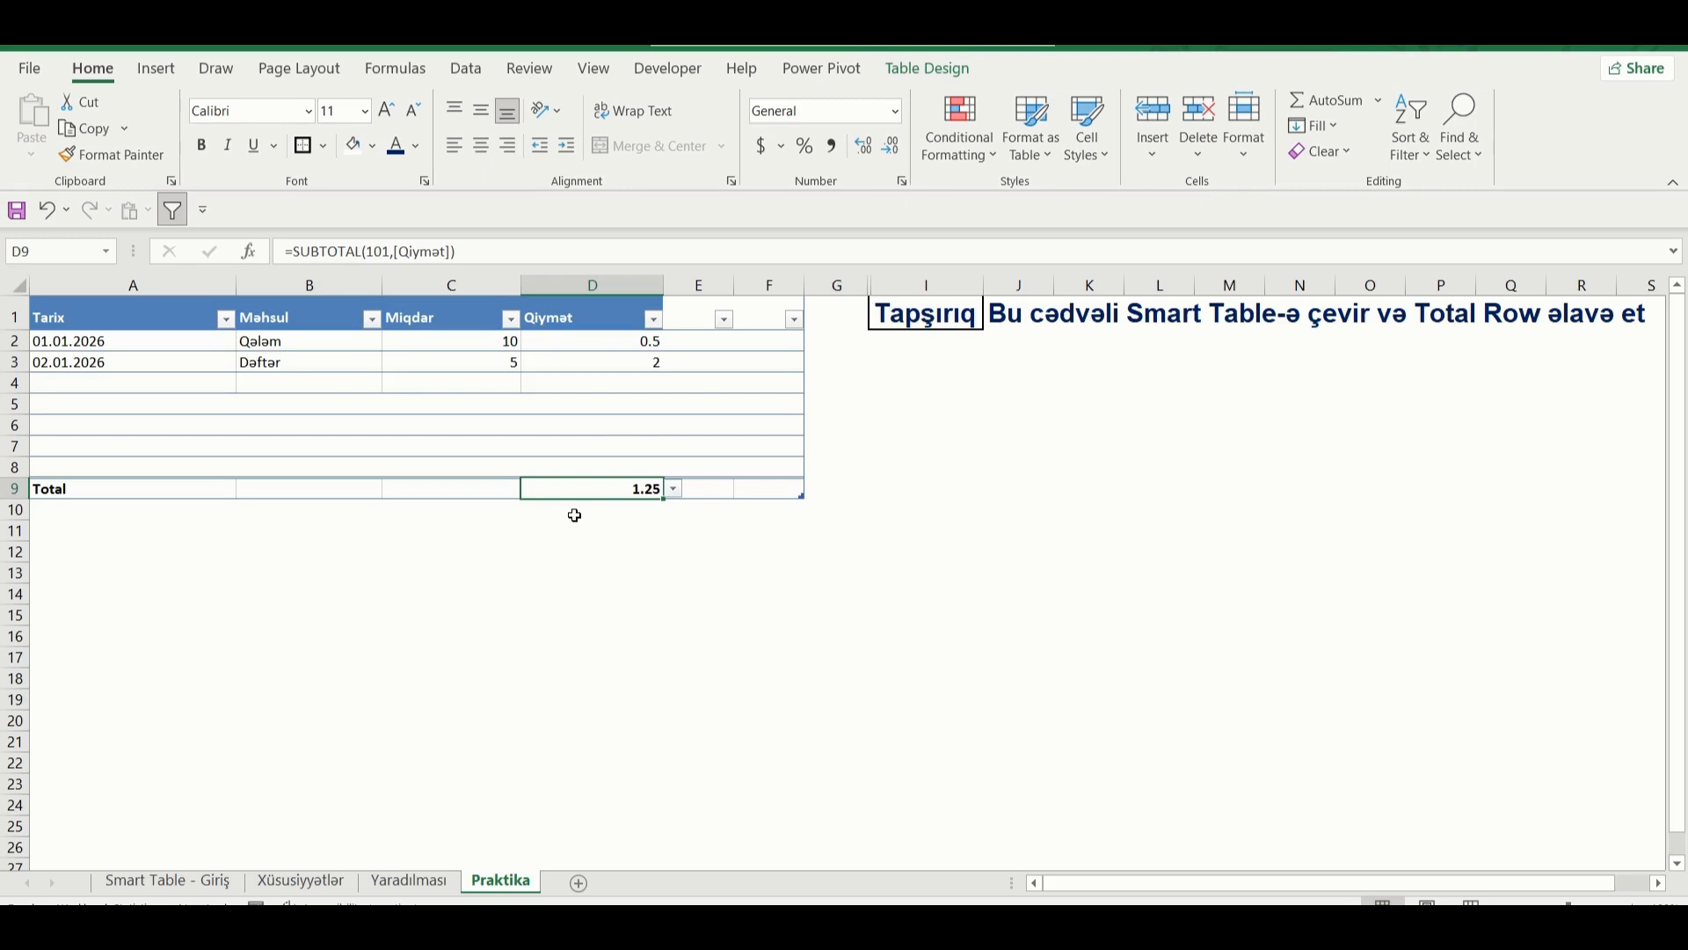
- Turn on the First Column and Banded Columns style options for the table, toggling each to compare its effect
click(911, 63)
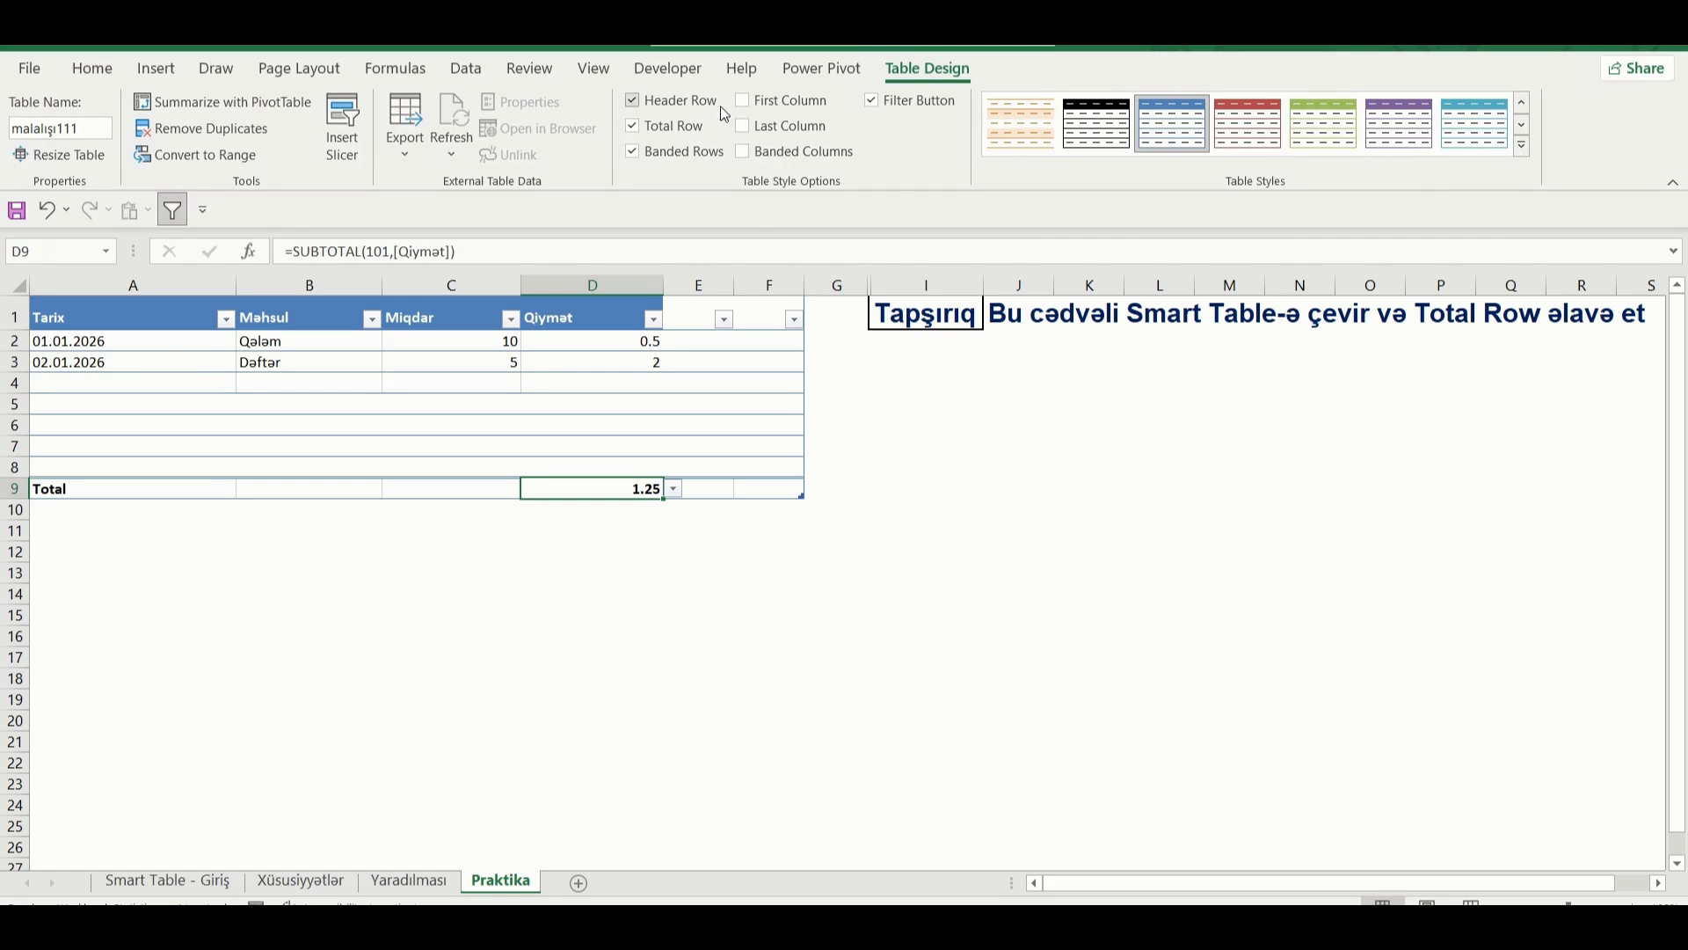
click(743, 102)
click(743, 102)
click(743, 102)
click(743, 129)
click(743, 153)
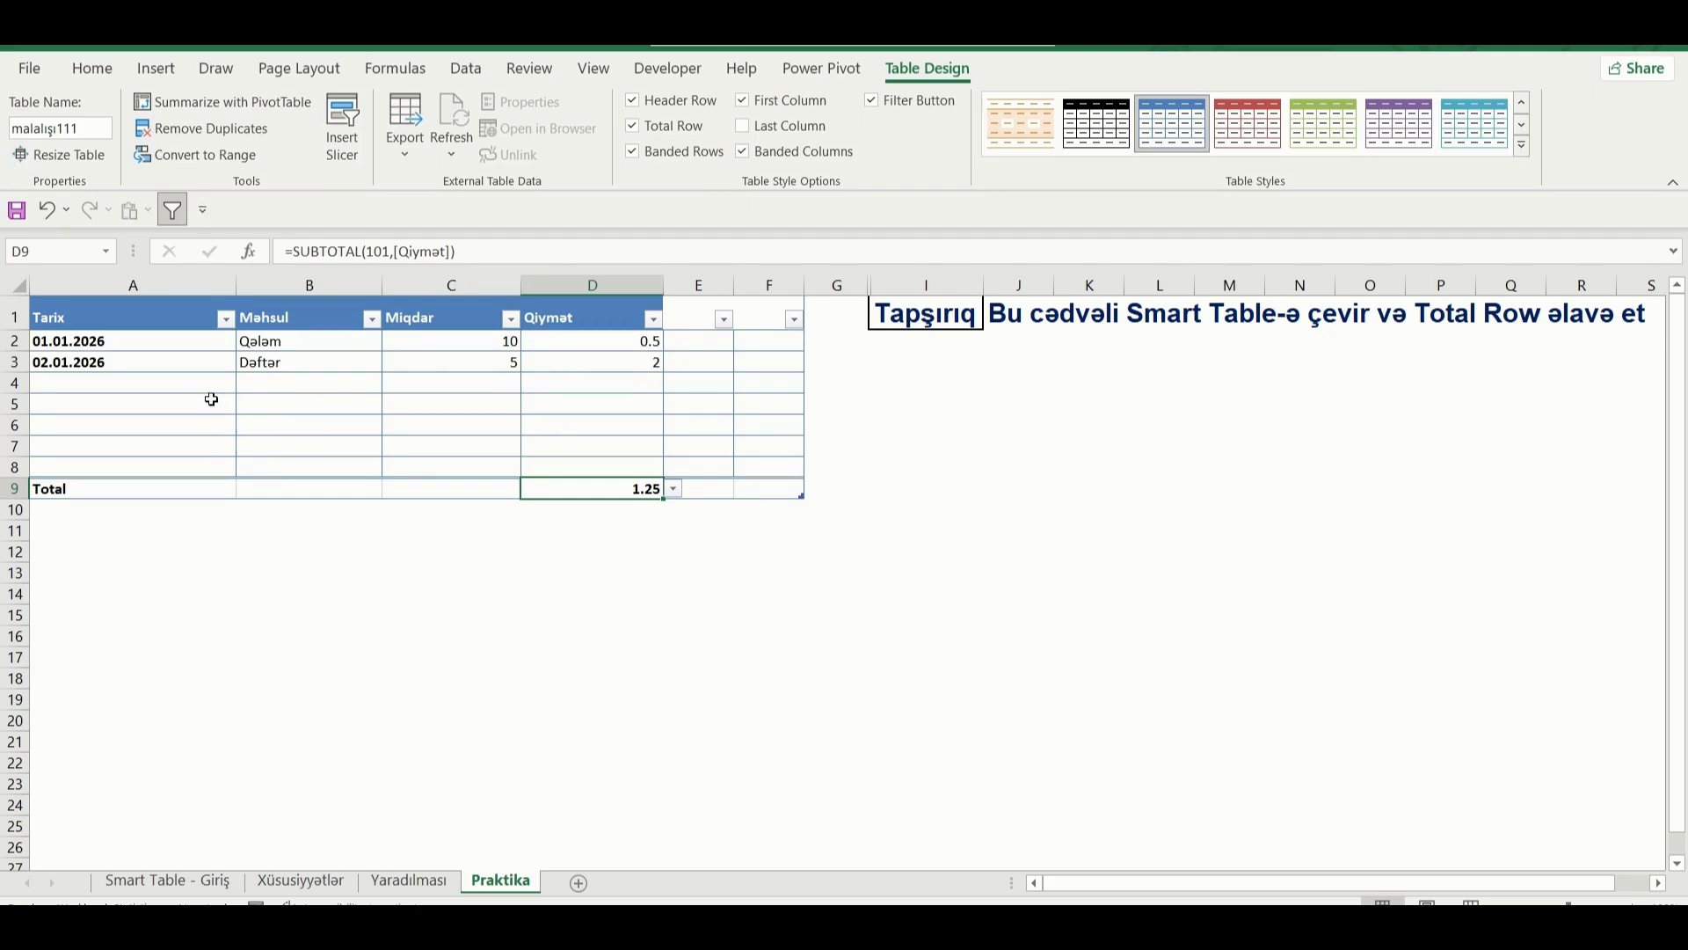
click(744, 150)
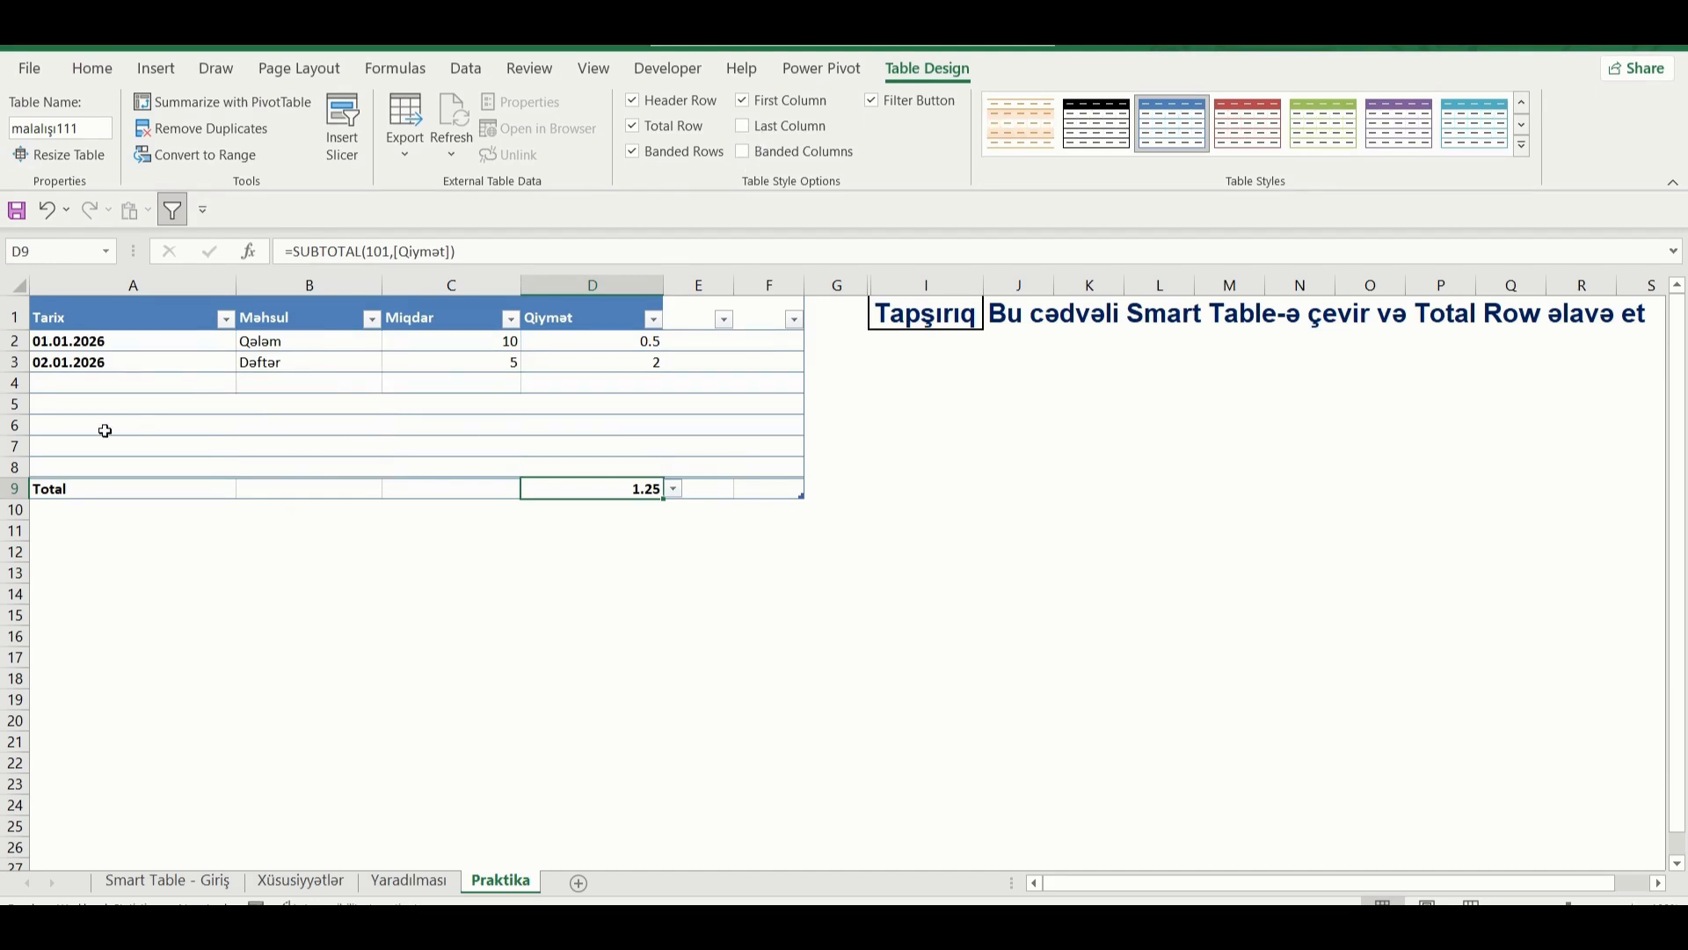
click(741, 151)
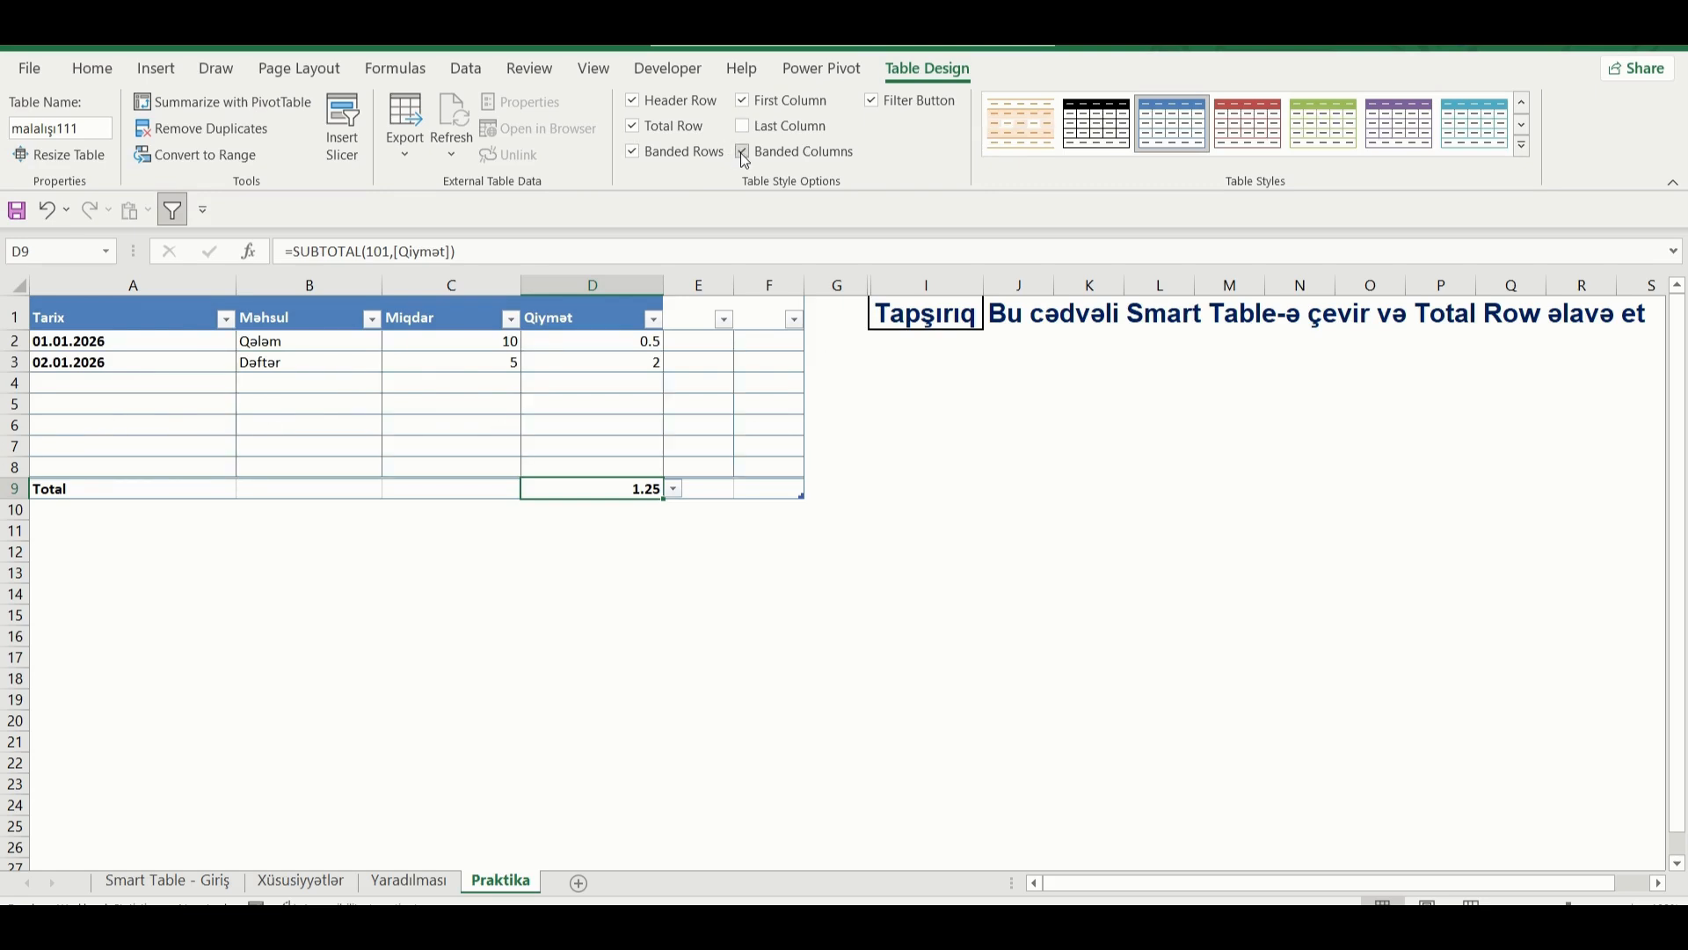
- Turn the table's filter buttons off and back on, and do the same with the Total Row
click(872, 102)
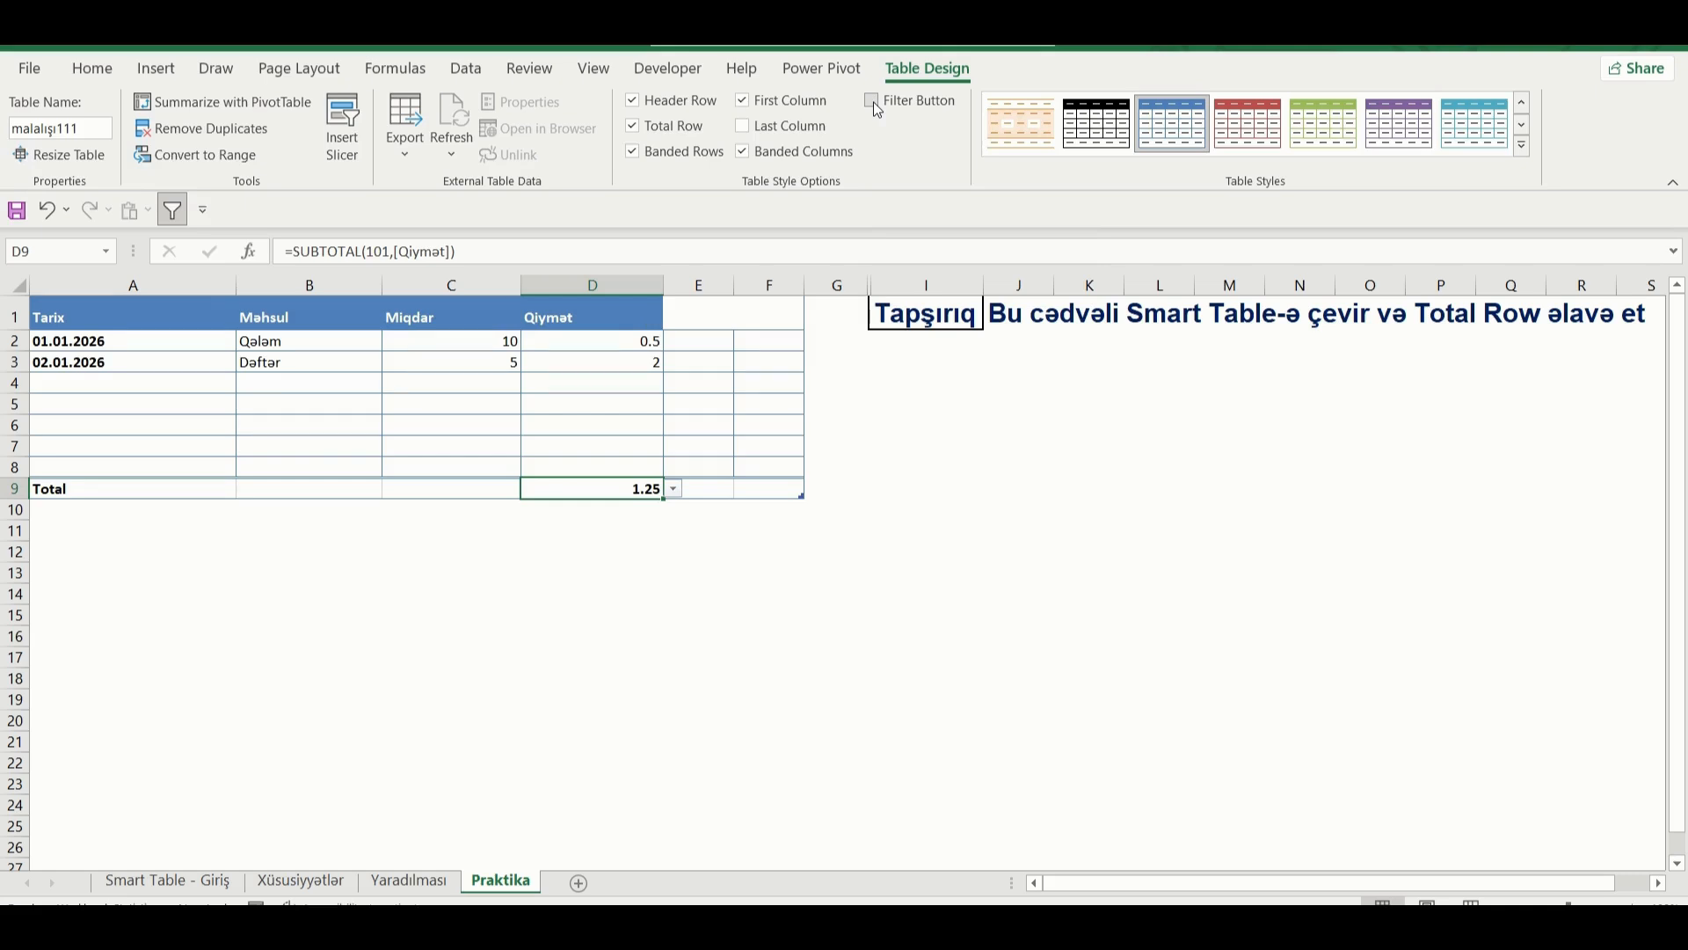
click(873, 102)
click(873, 102)
click(872, 102)
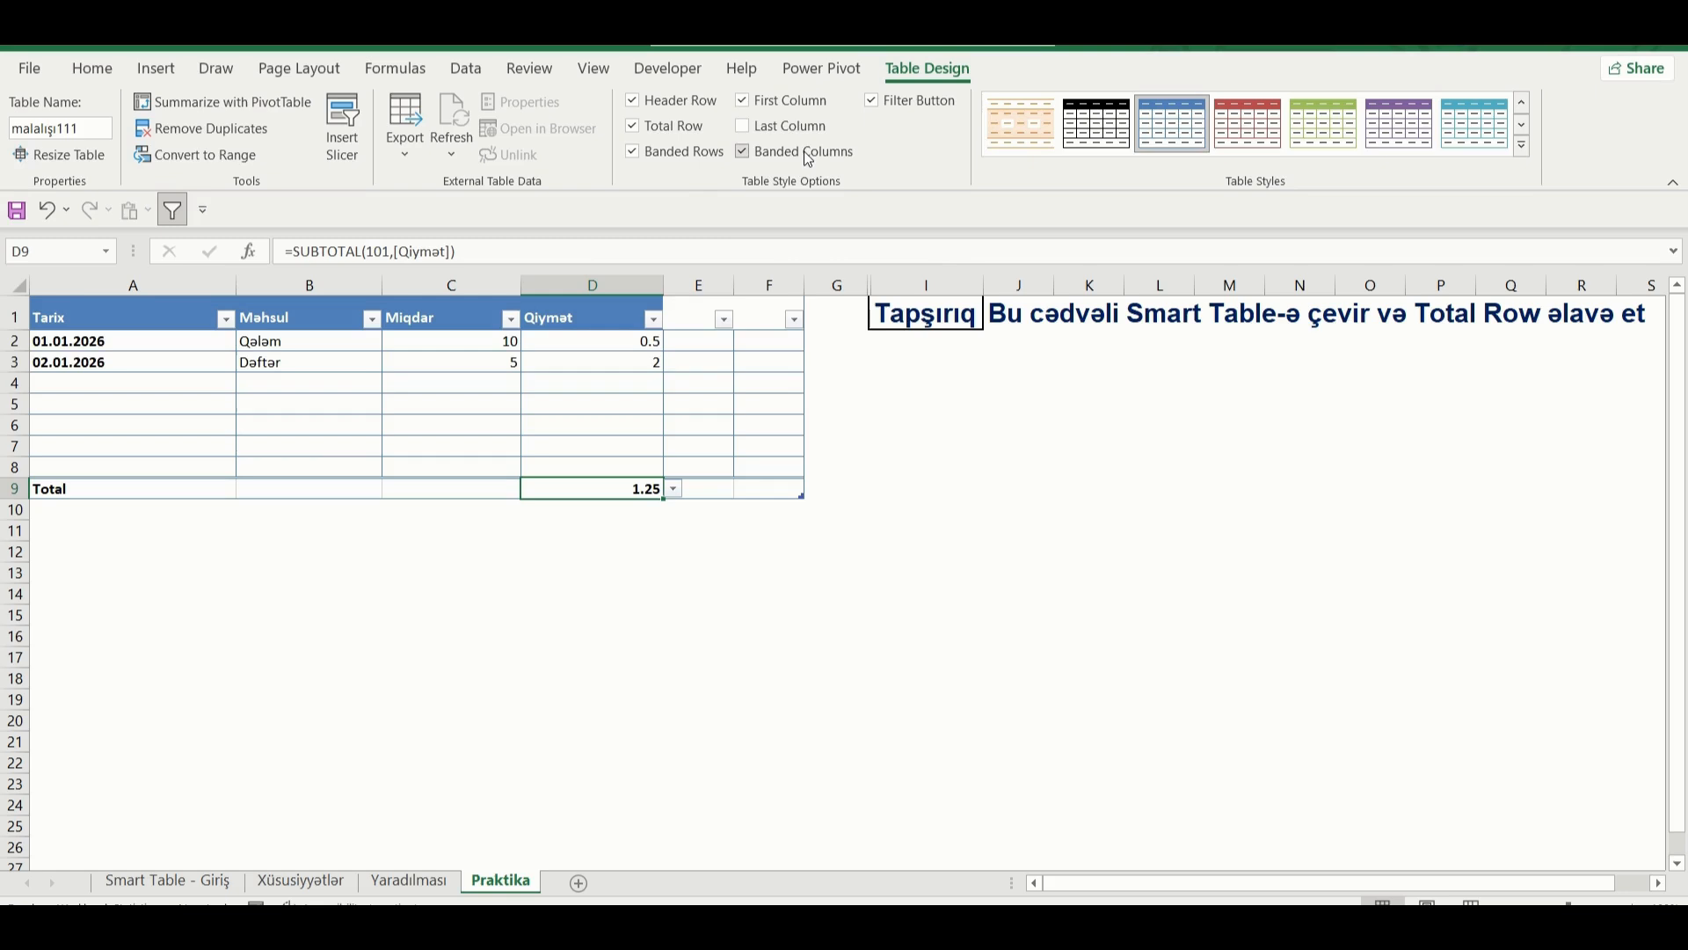
click(632, 127)
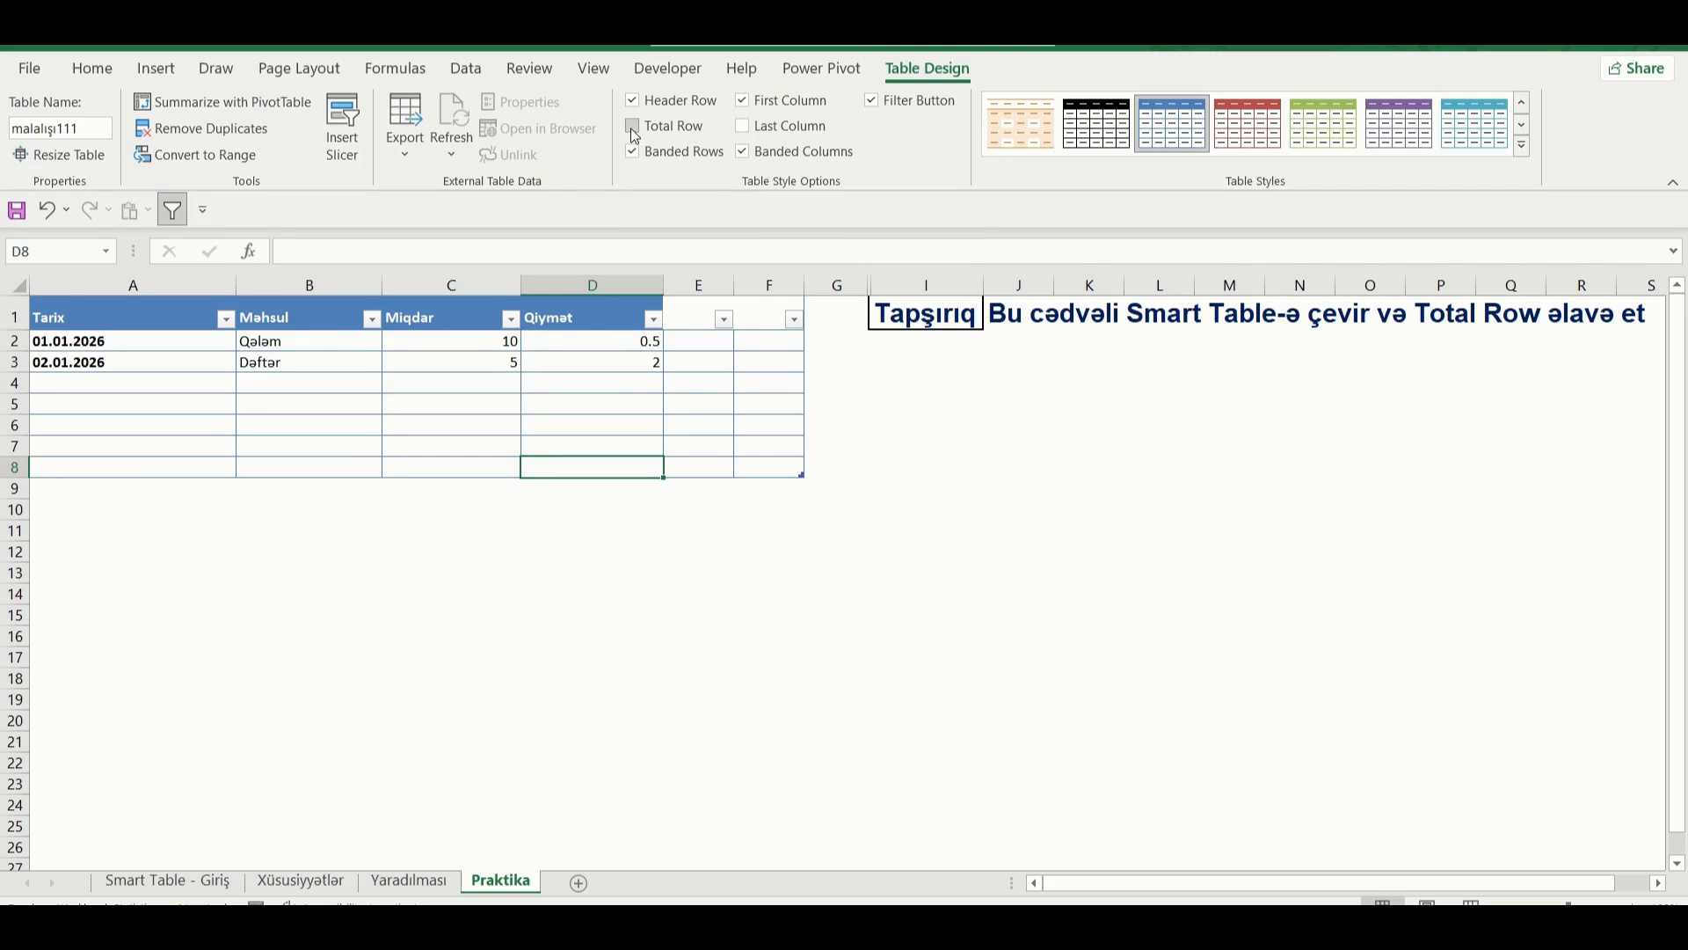
click(632, 128)
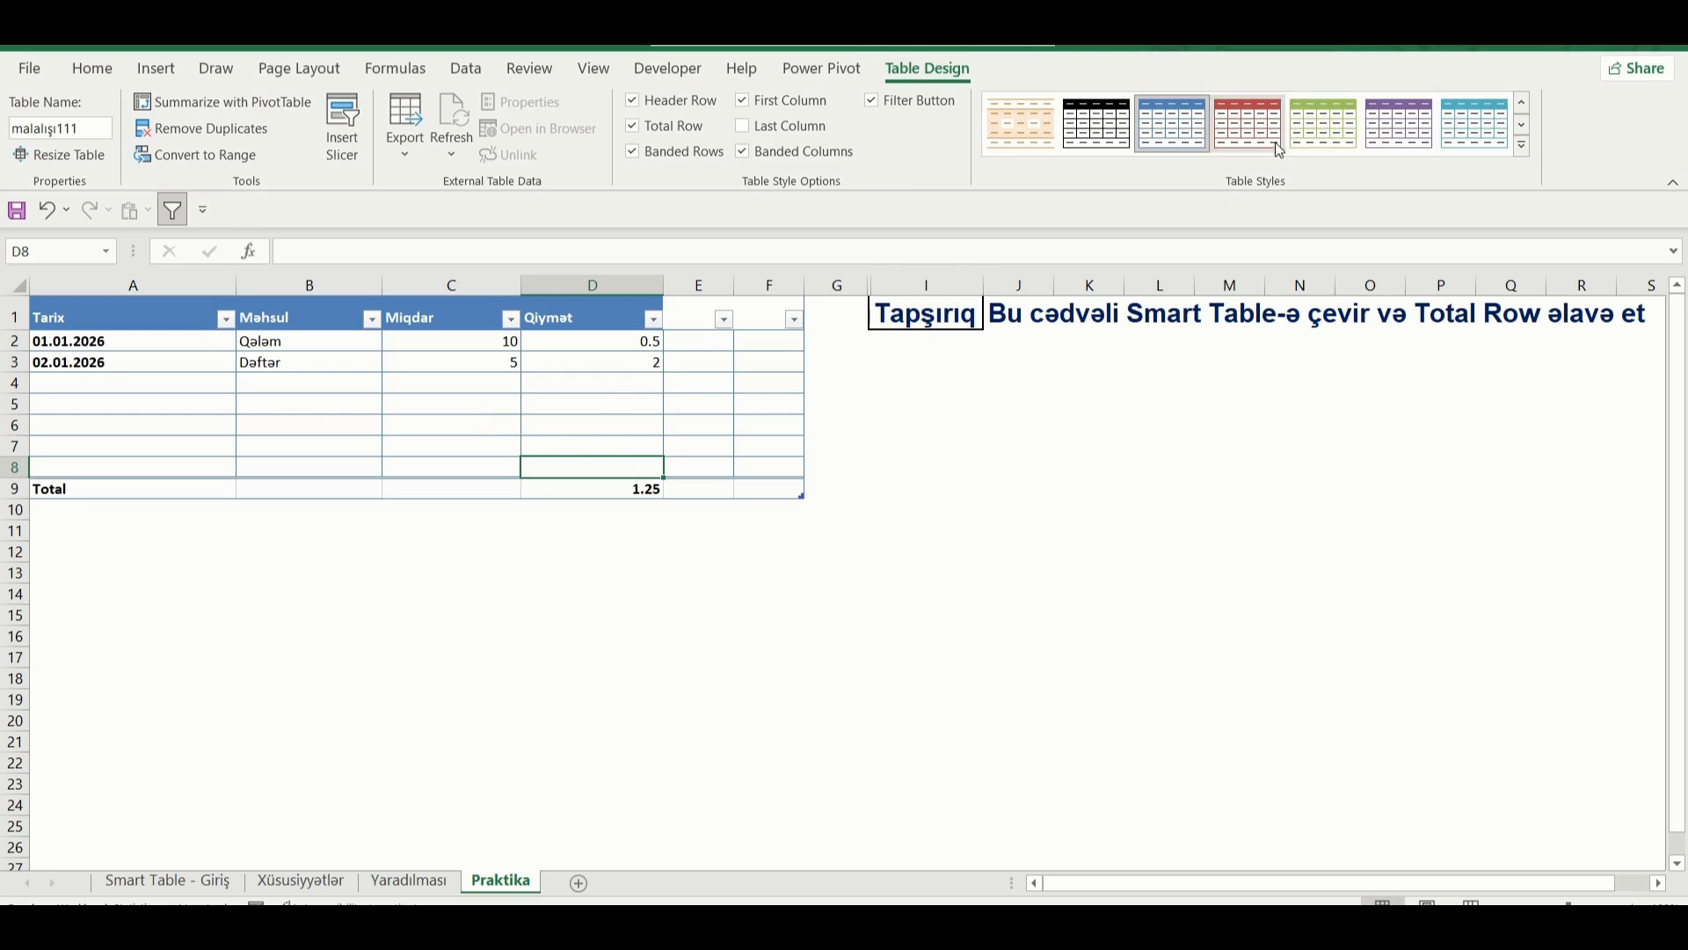
- Apply the green table style with a header fill and extend the table down to row 12
click(1345, 137)
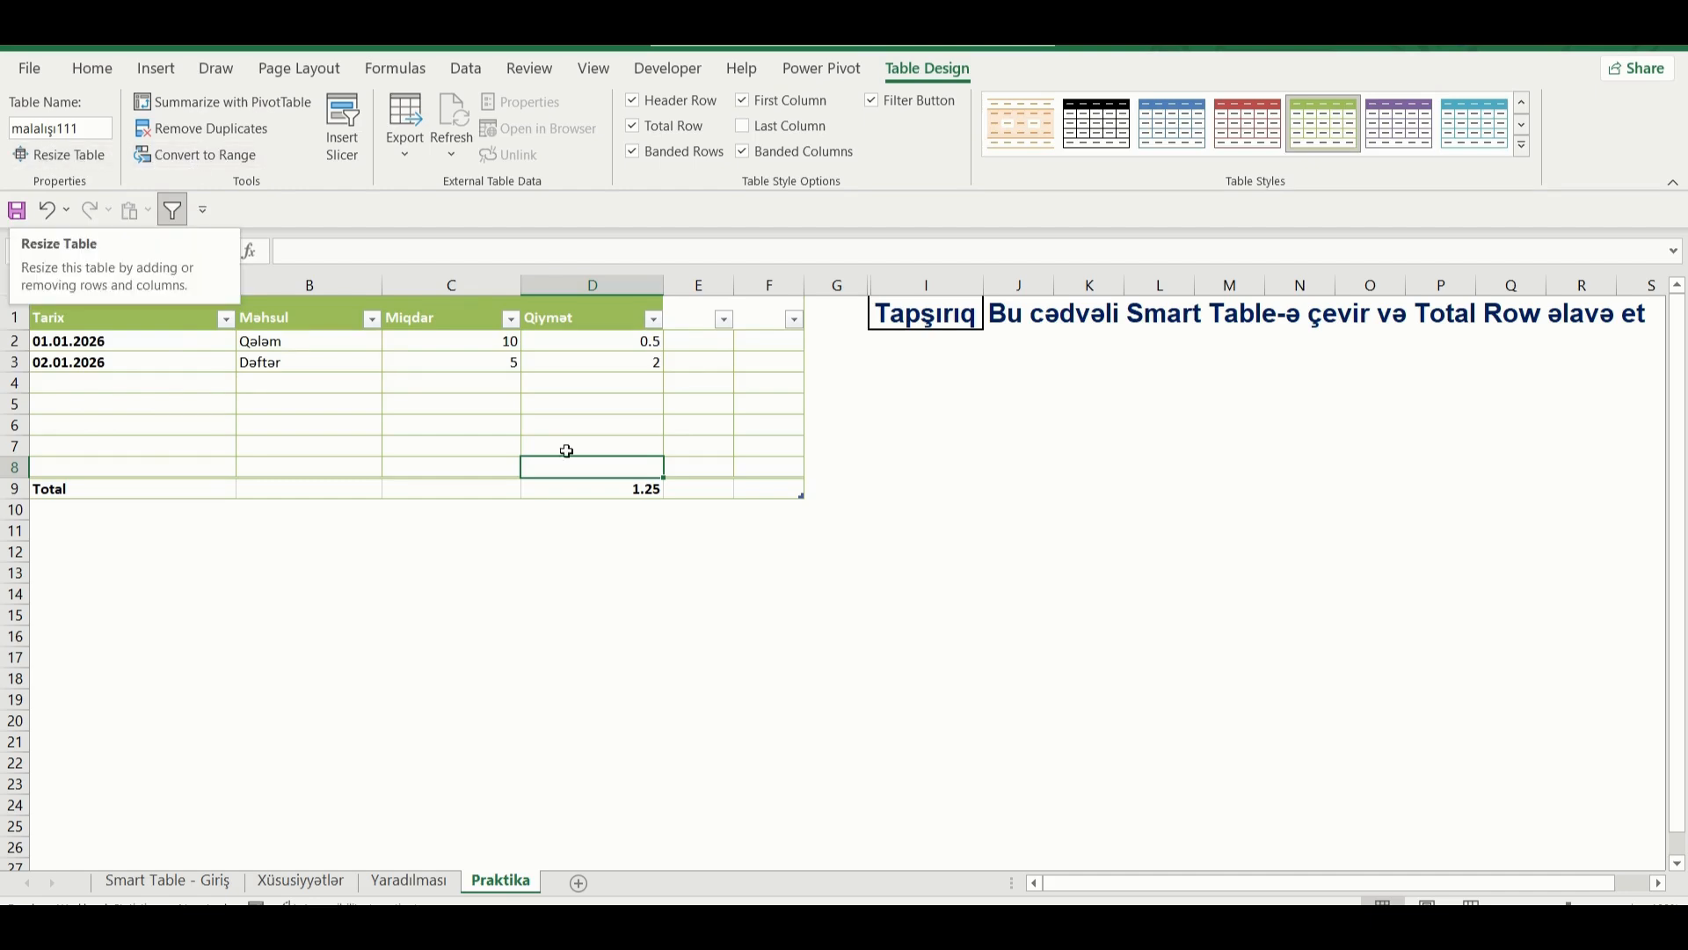
drag(803, 495, 846, 558)
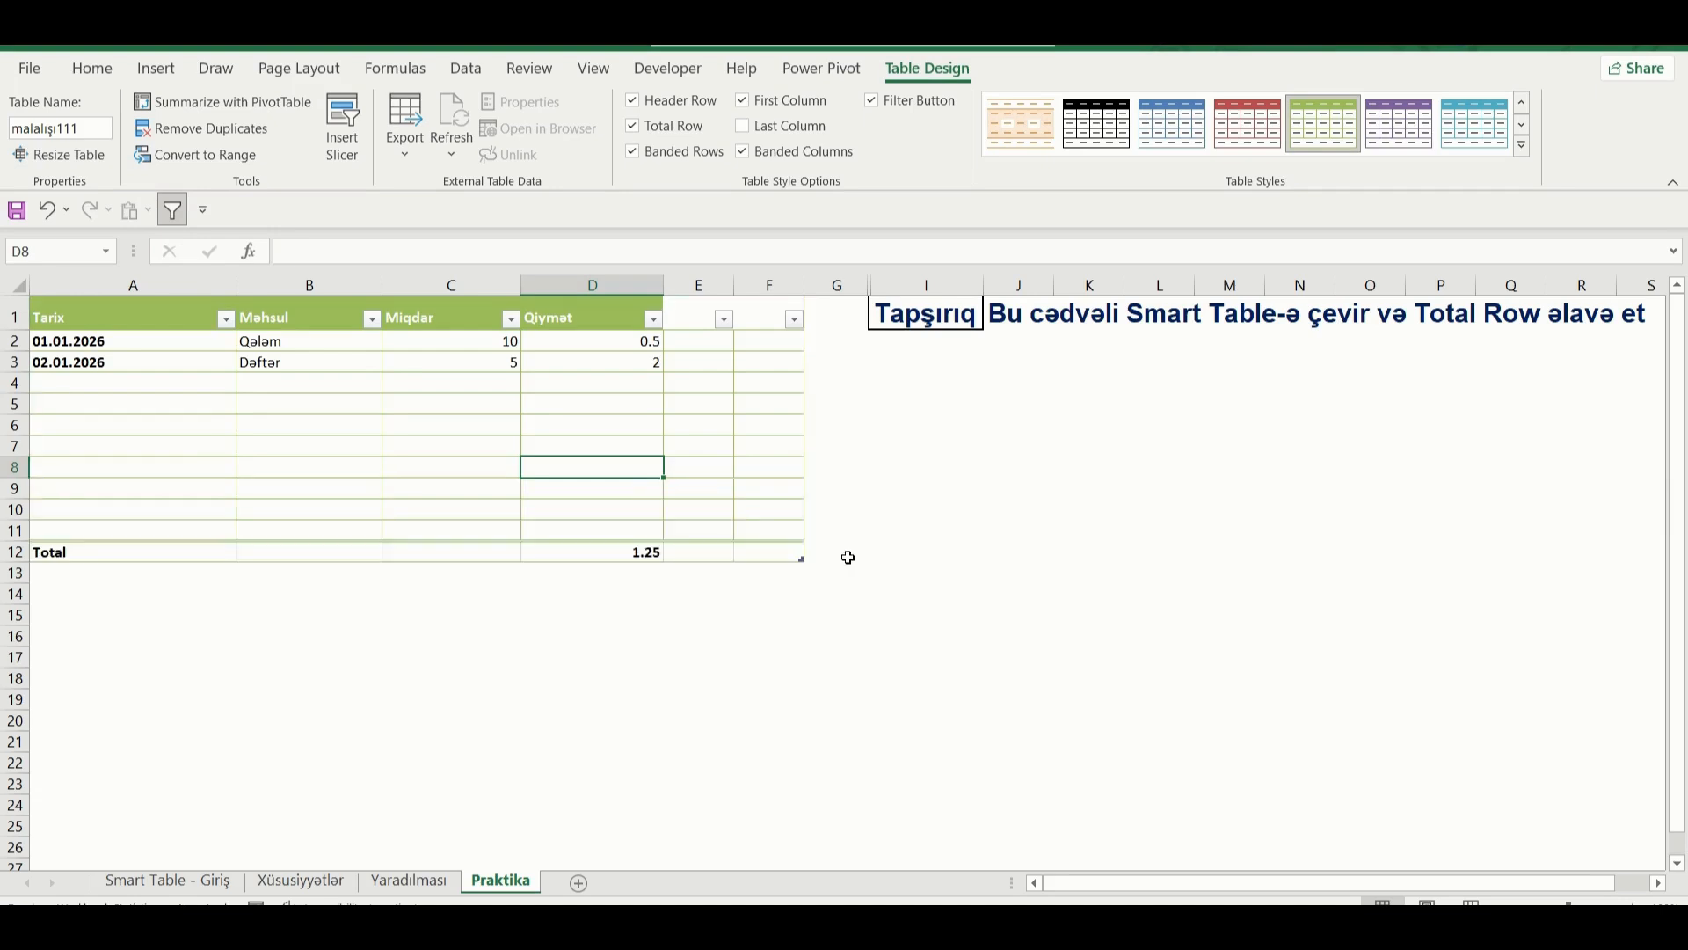
- Resize the table to the range A1:F17
click(76, 153)
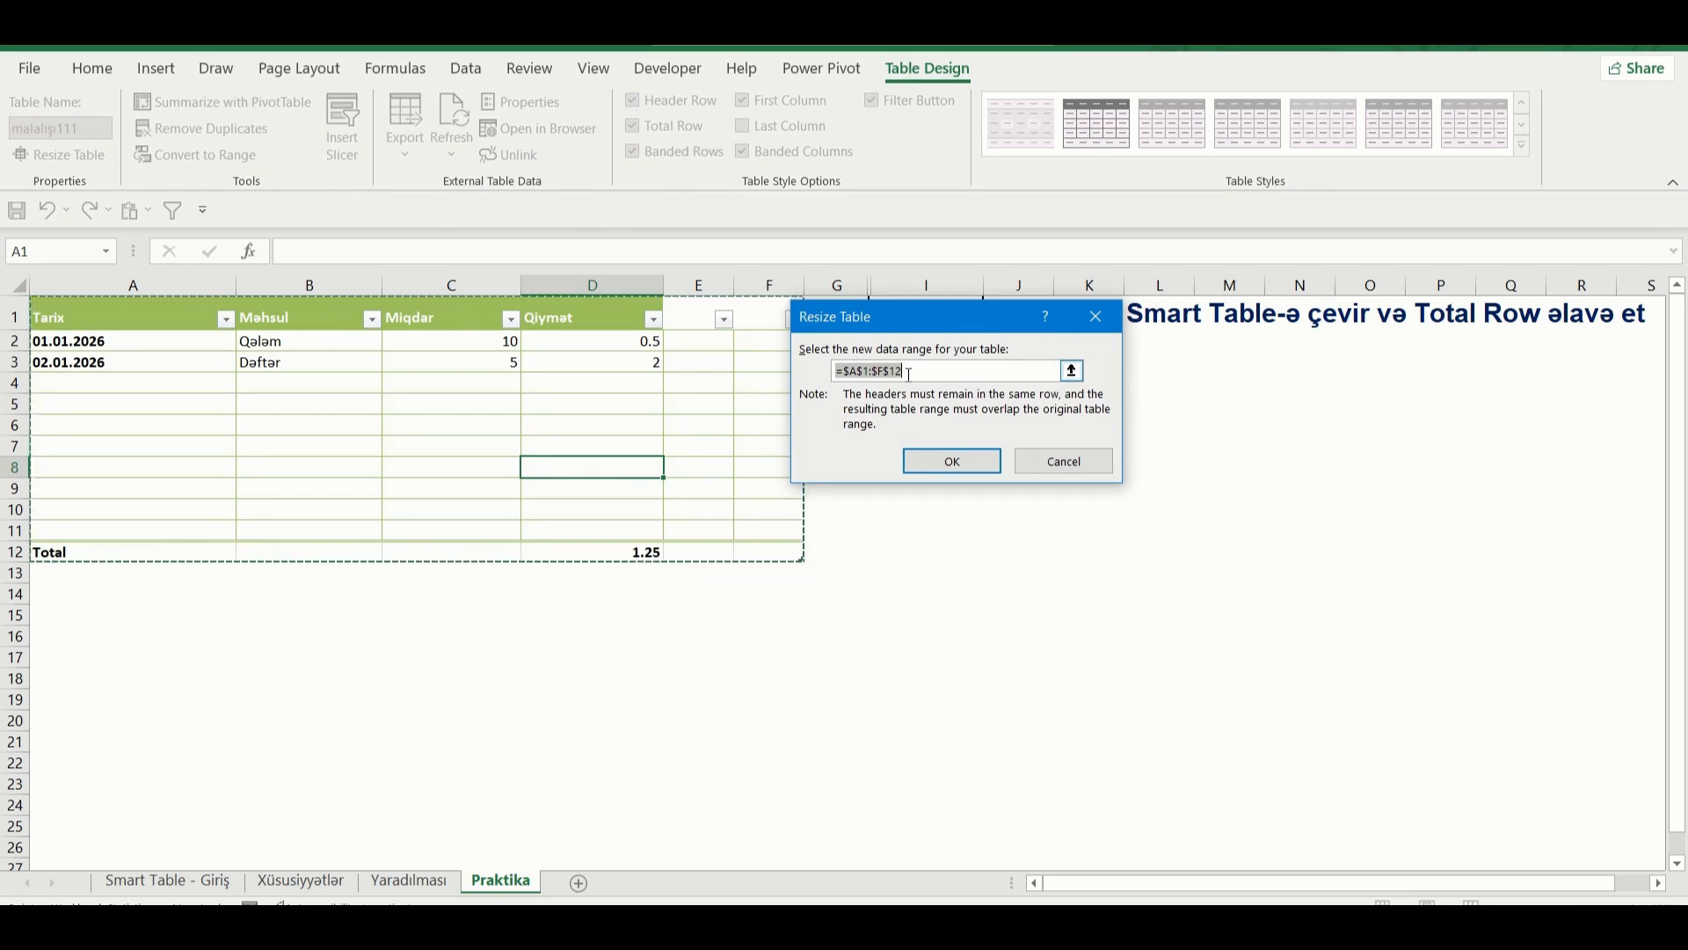
key(BackSpace)
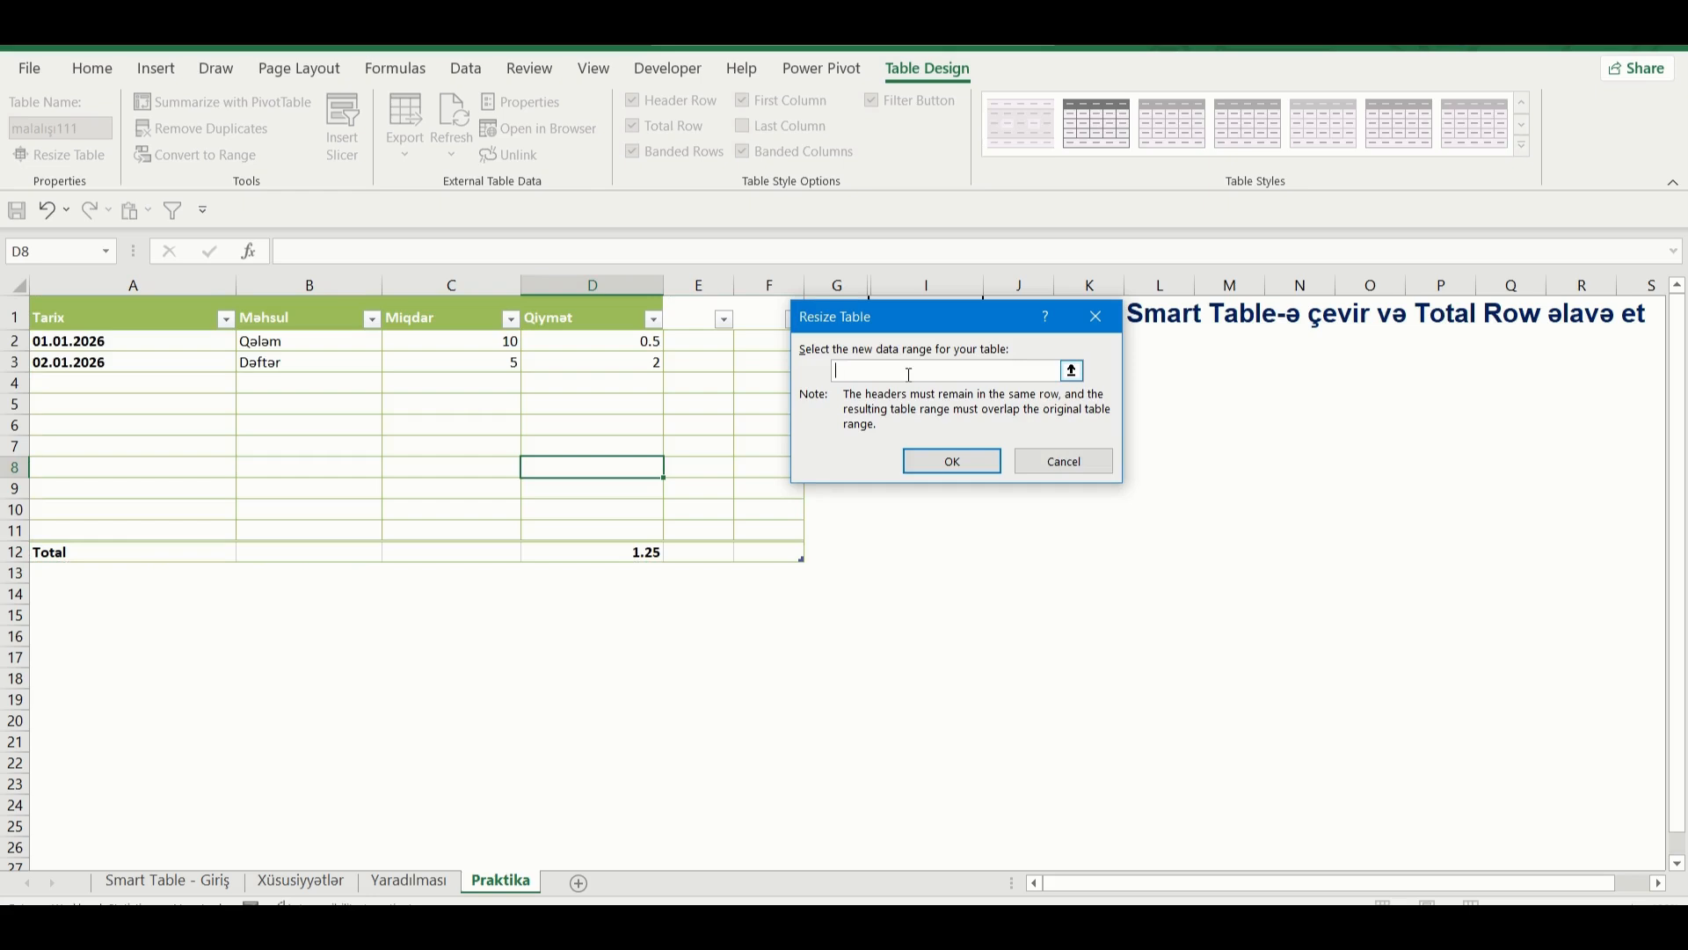
mouse_move(61, 312)
mouse_down()
mouse_move(531, 381)
mouse_move(735, 611)
mouse_move(738, 654)
mouse_up()
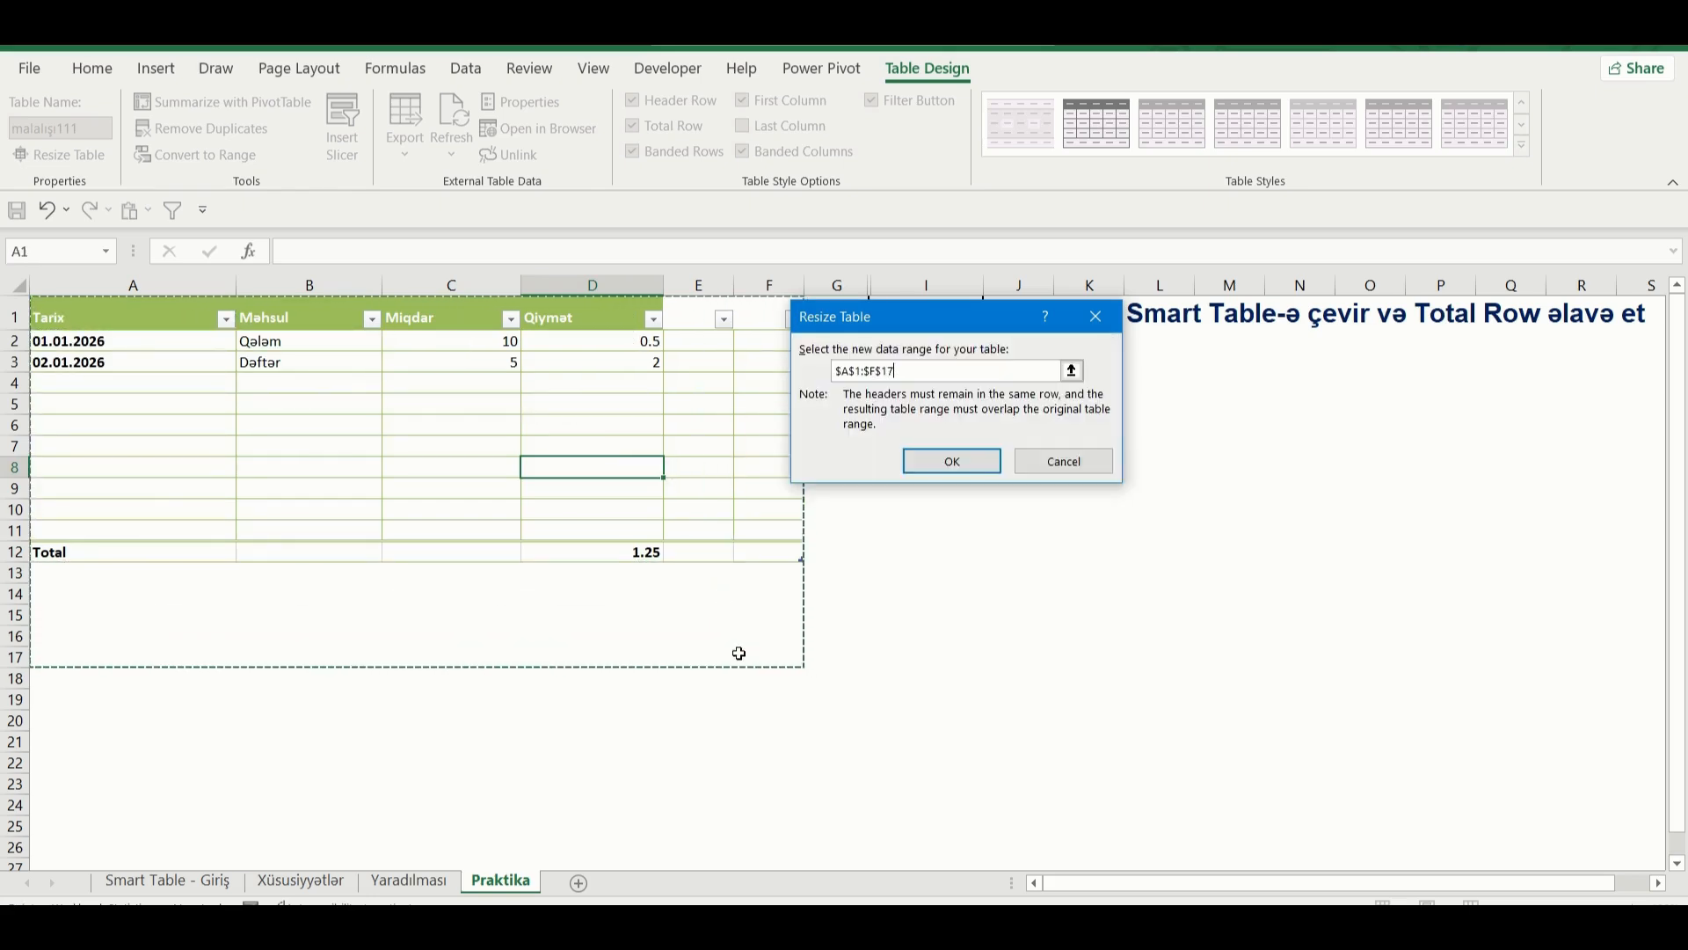
click(898, 373)
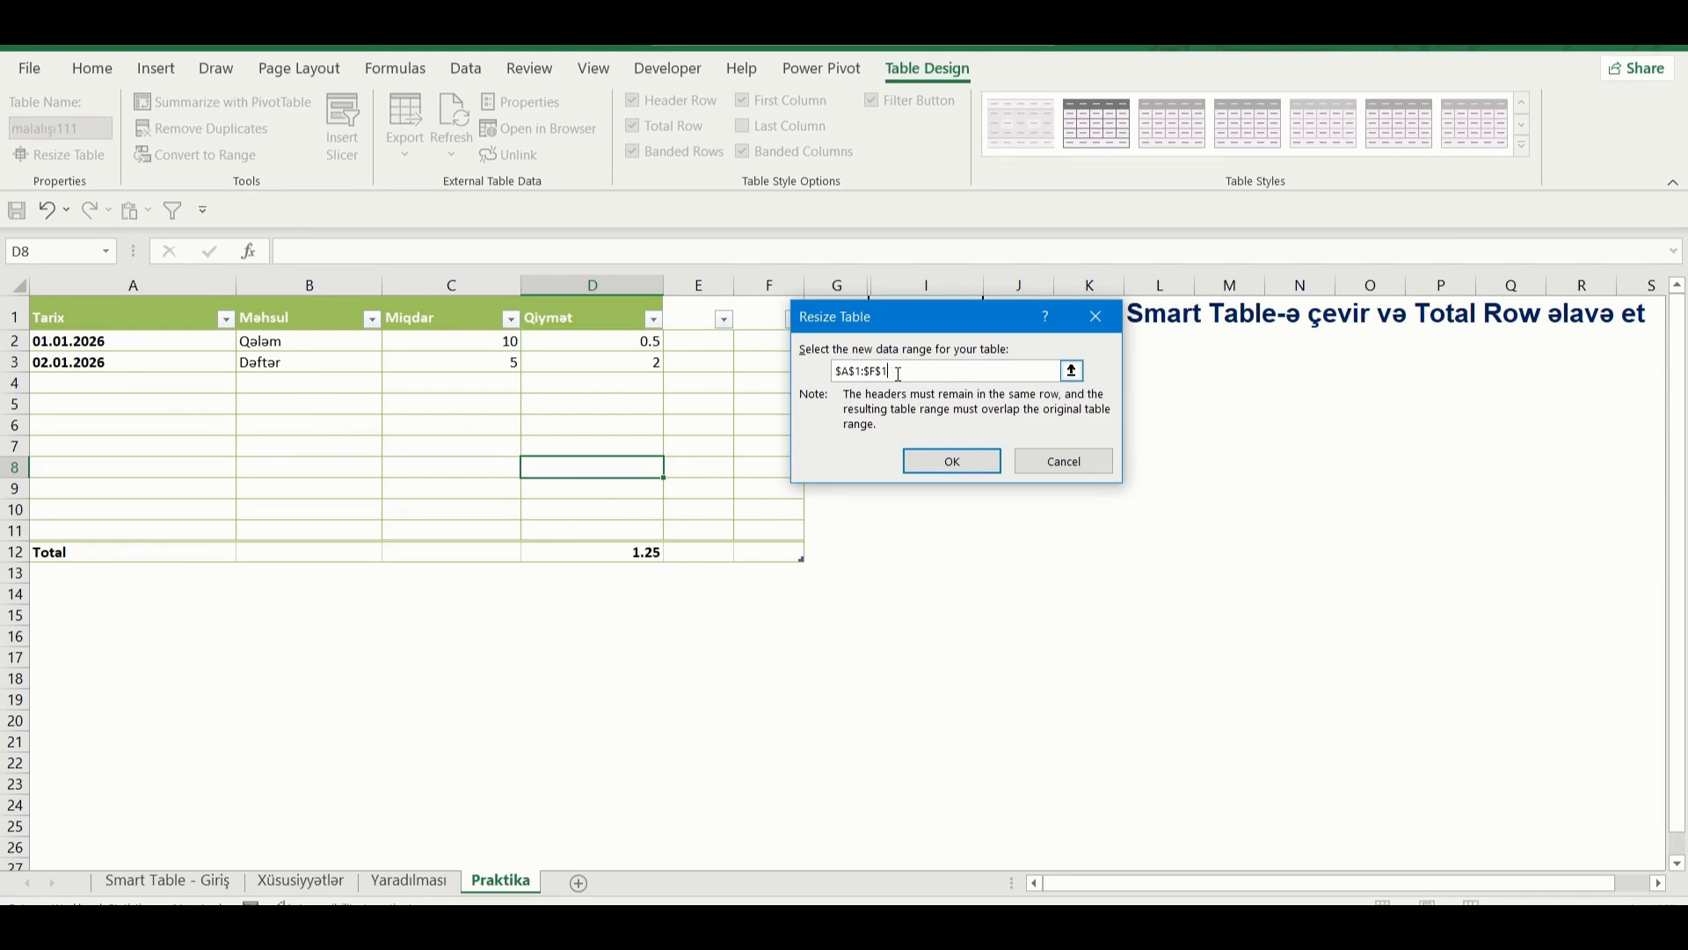
click(953, 459)
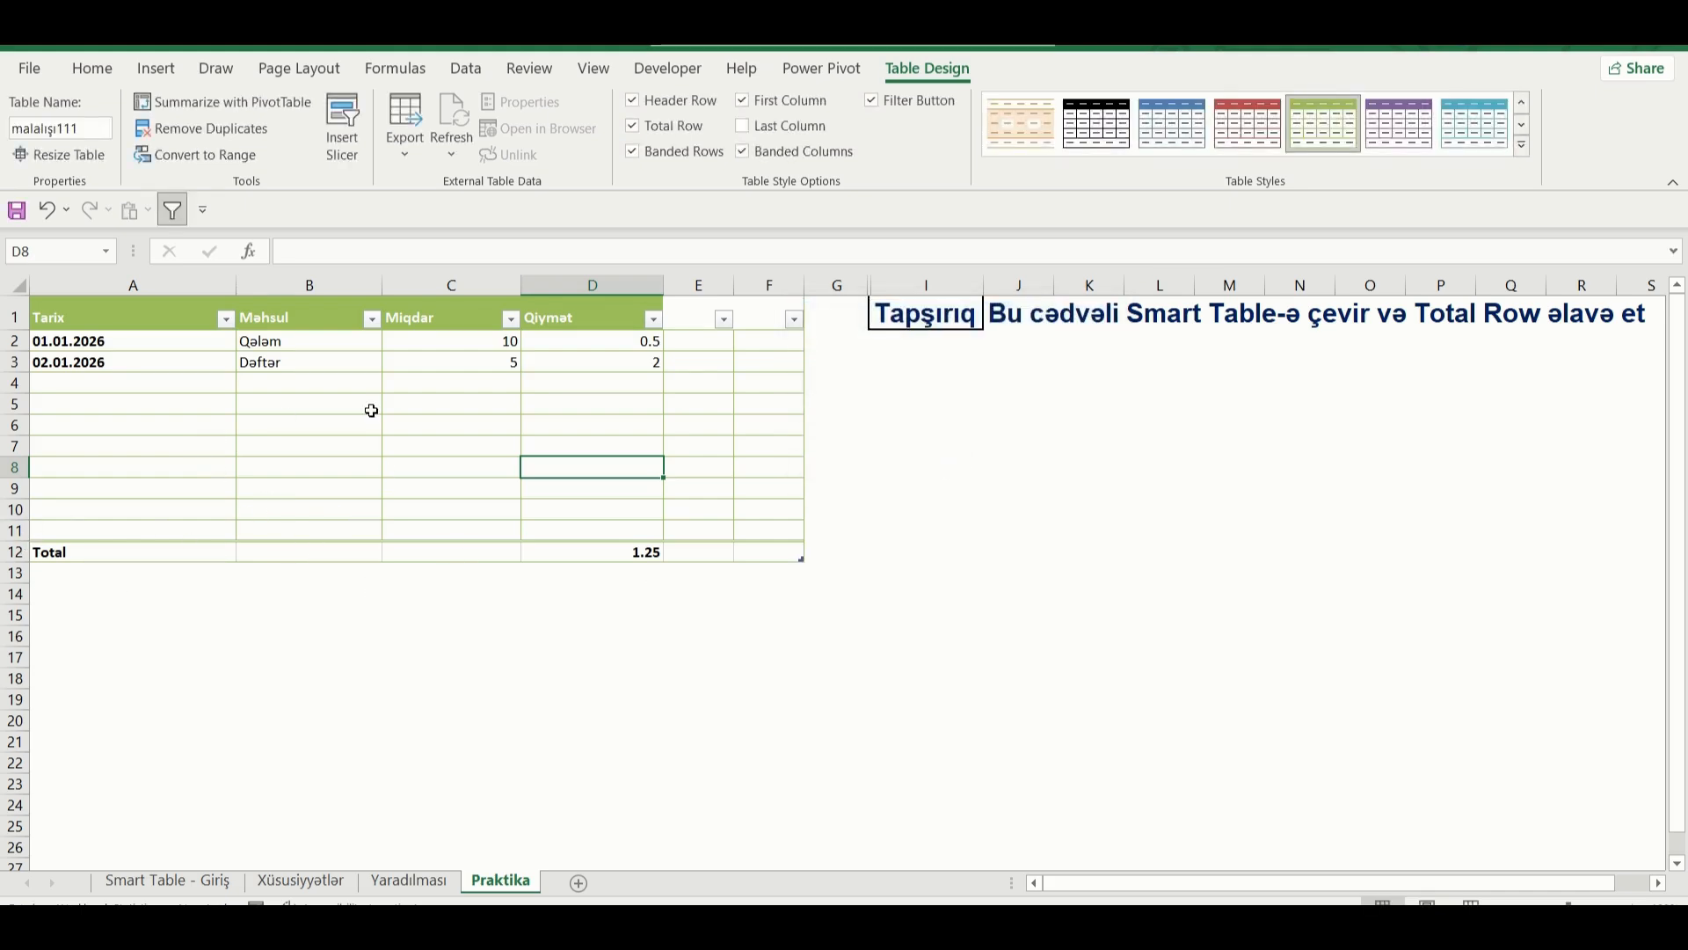
drag(95, 314, 778, 562)
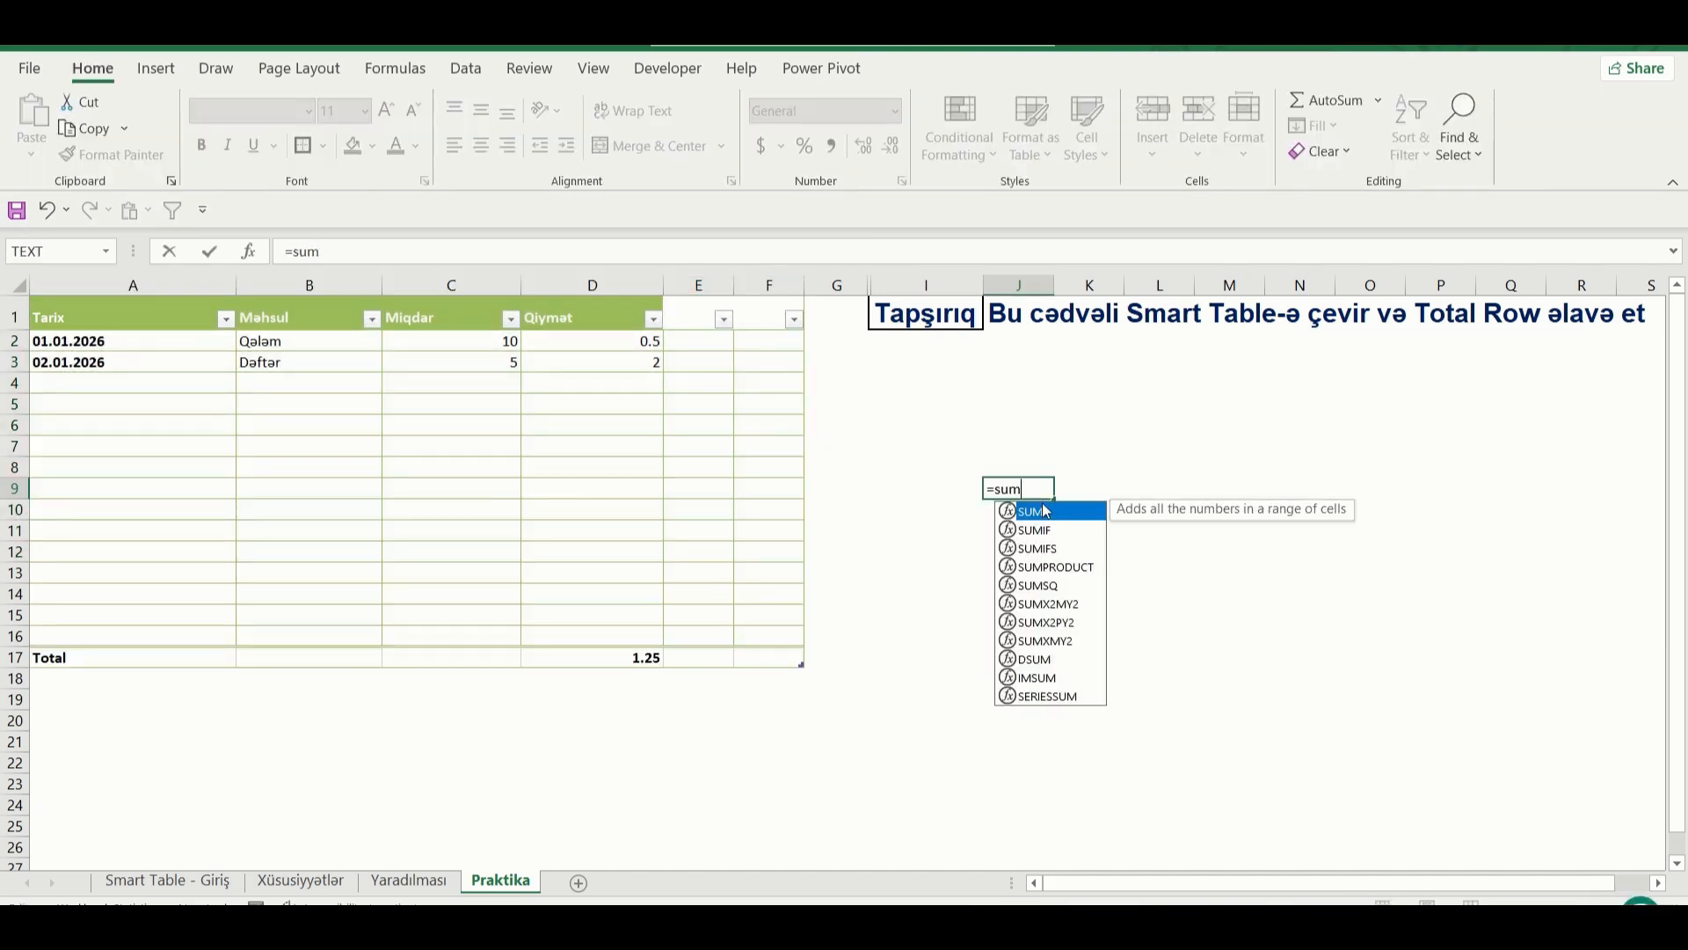
double_click(1045, 510)
click(1018, 615)
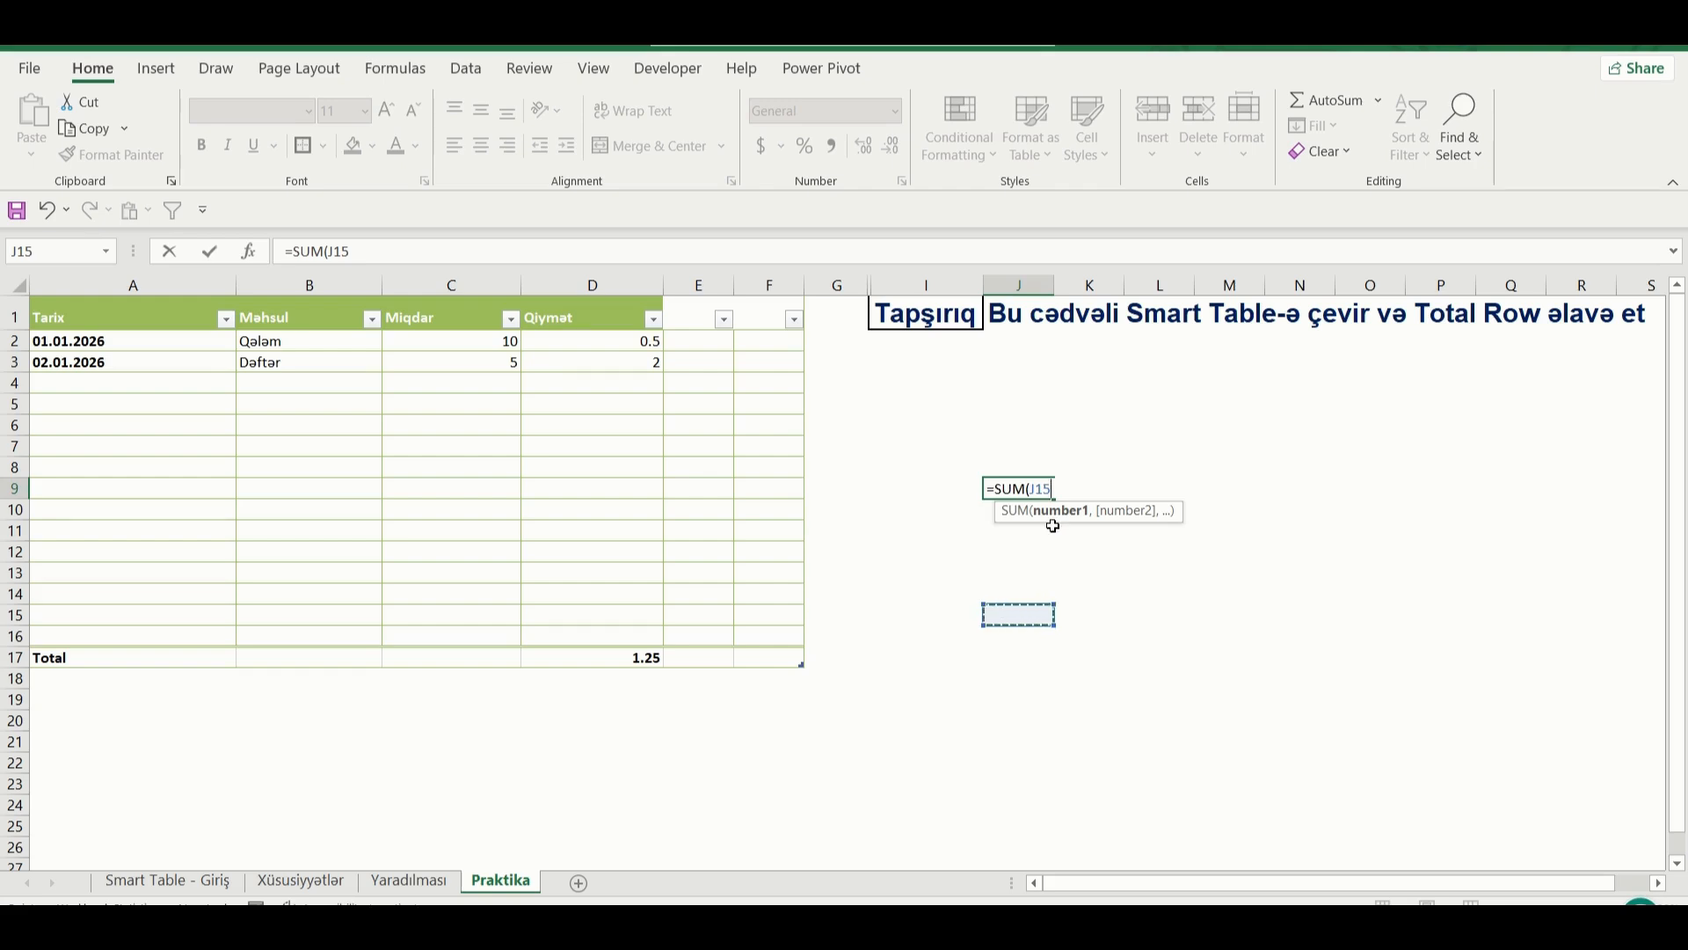
key(BackSpace)
key(BackSpace)
key(BackSpace)
key(BackSpace)
key(BackSpace)
key(BackSpace)
key(BackSpace)
key(BackSpace)
click(1042, 552)
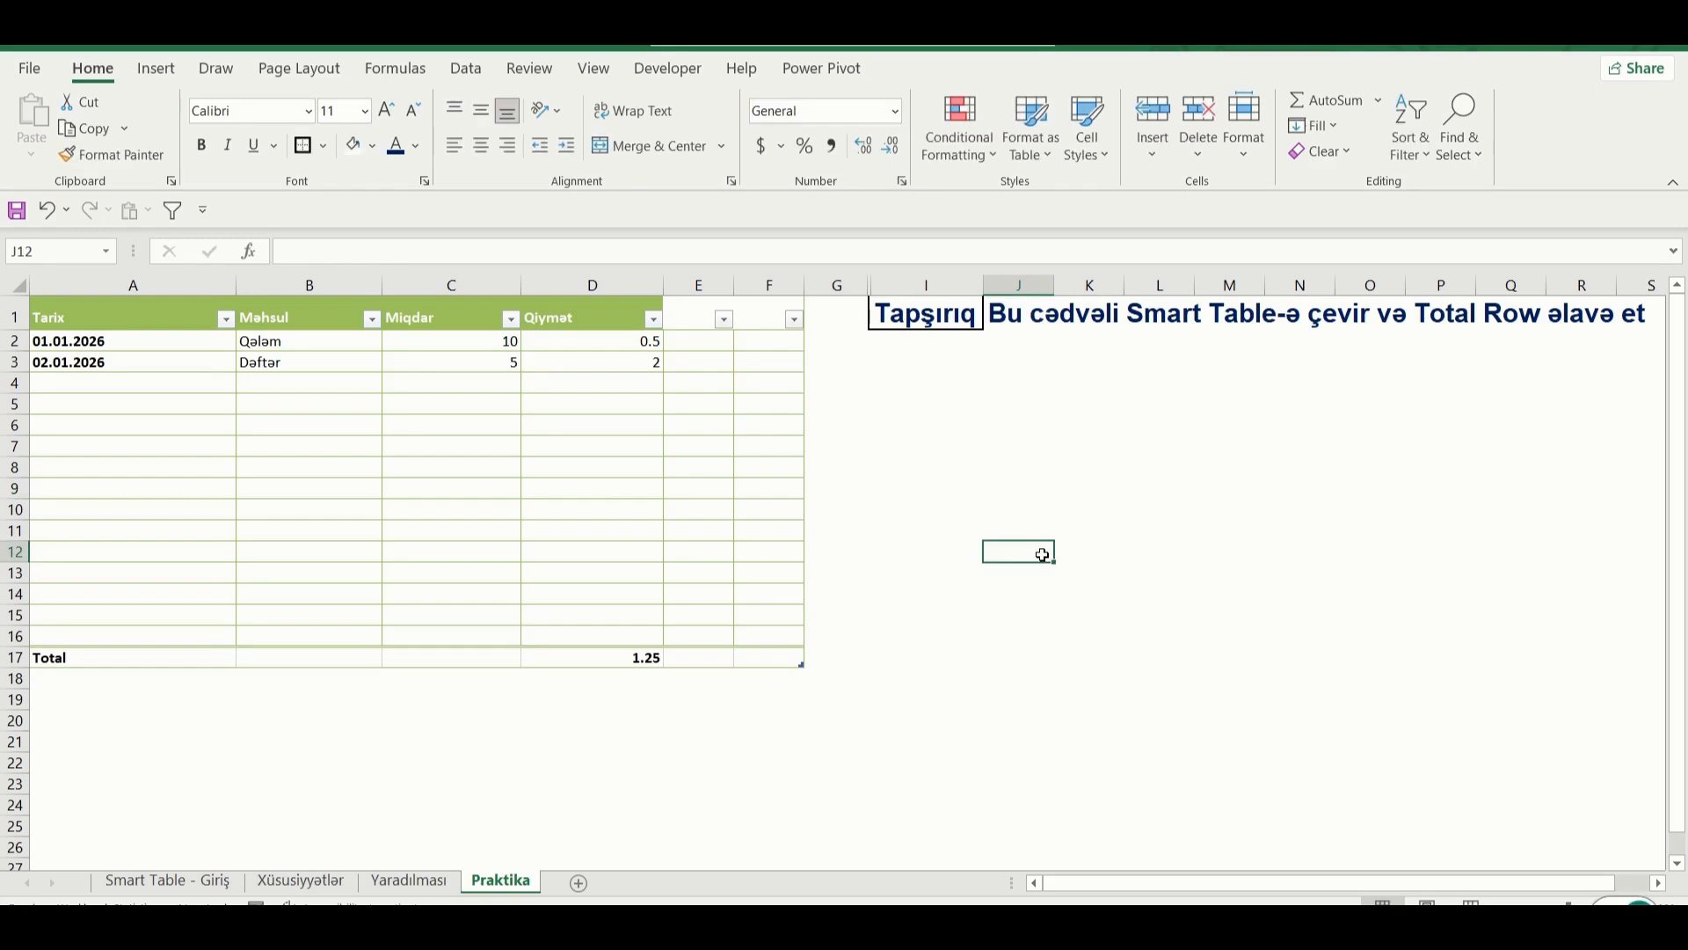
- Select the whole table A1:F17 and convert it to a normal range
click(607, 467)
drag(112, 326, 773, 654)
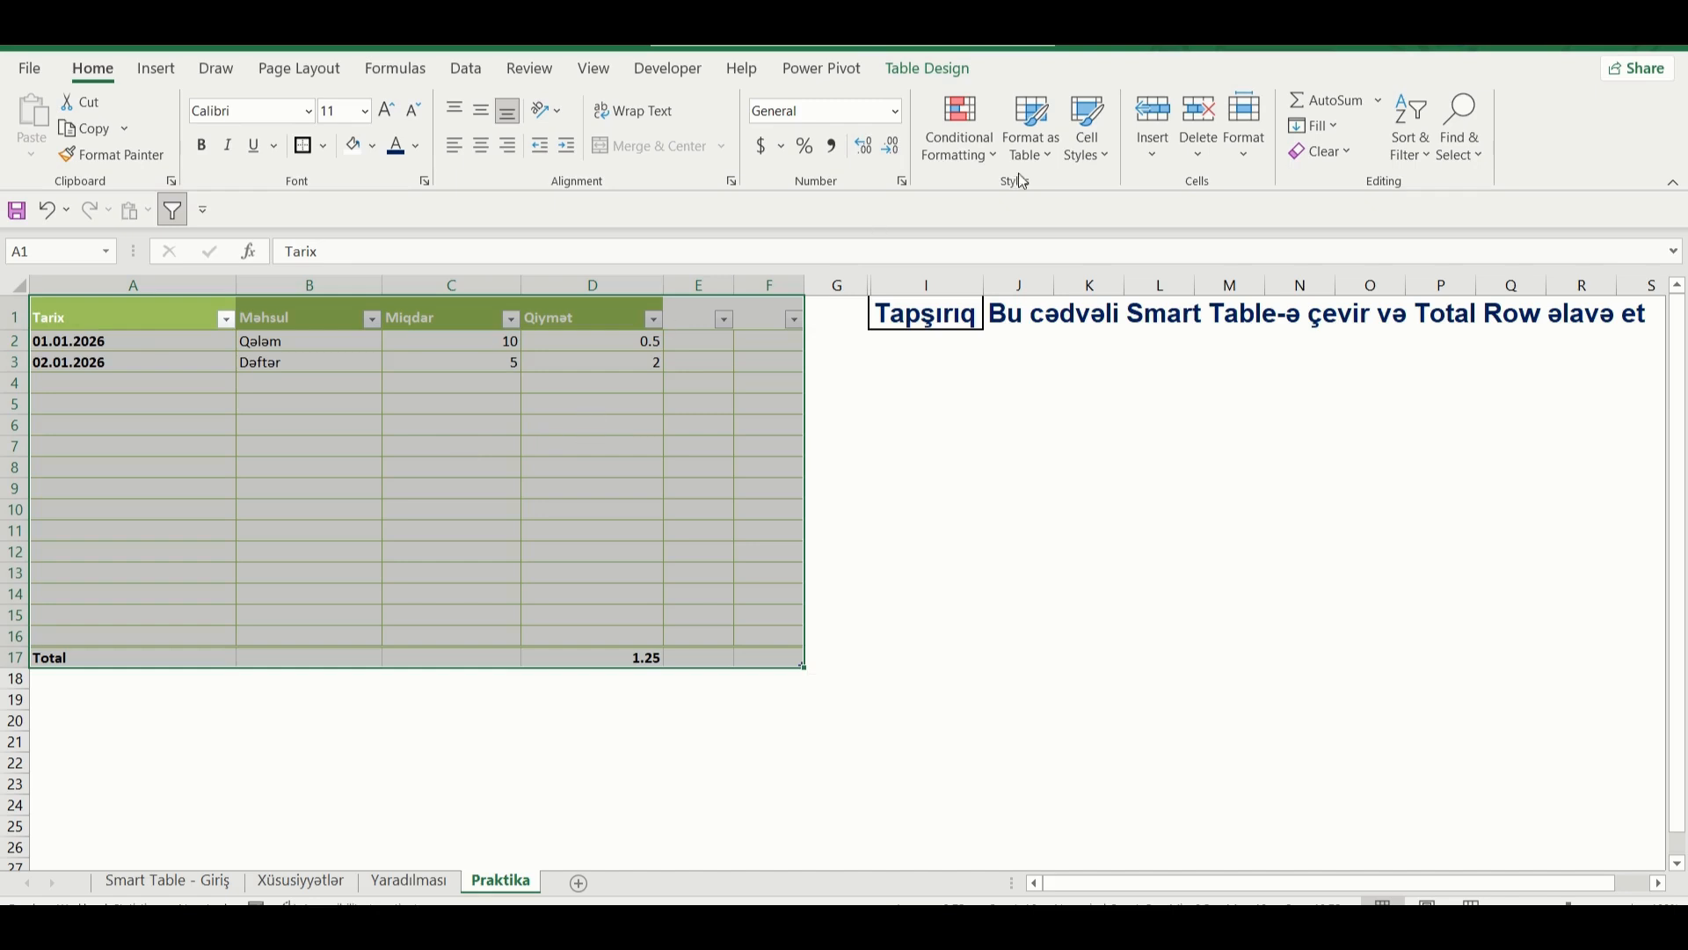
drag(112, 460, 115, 448)
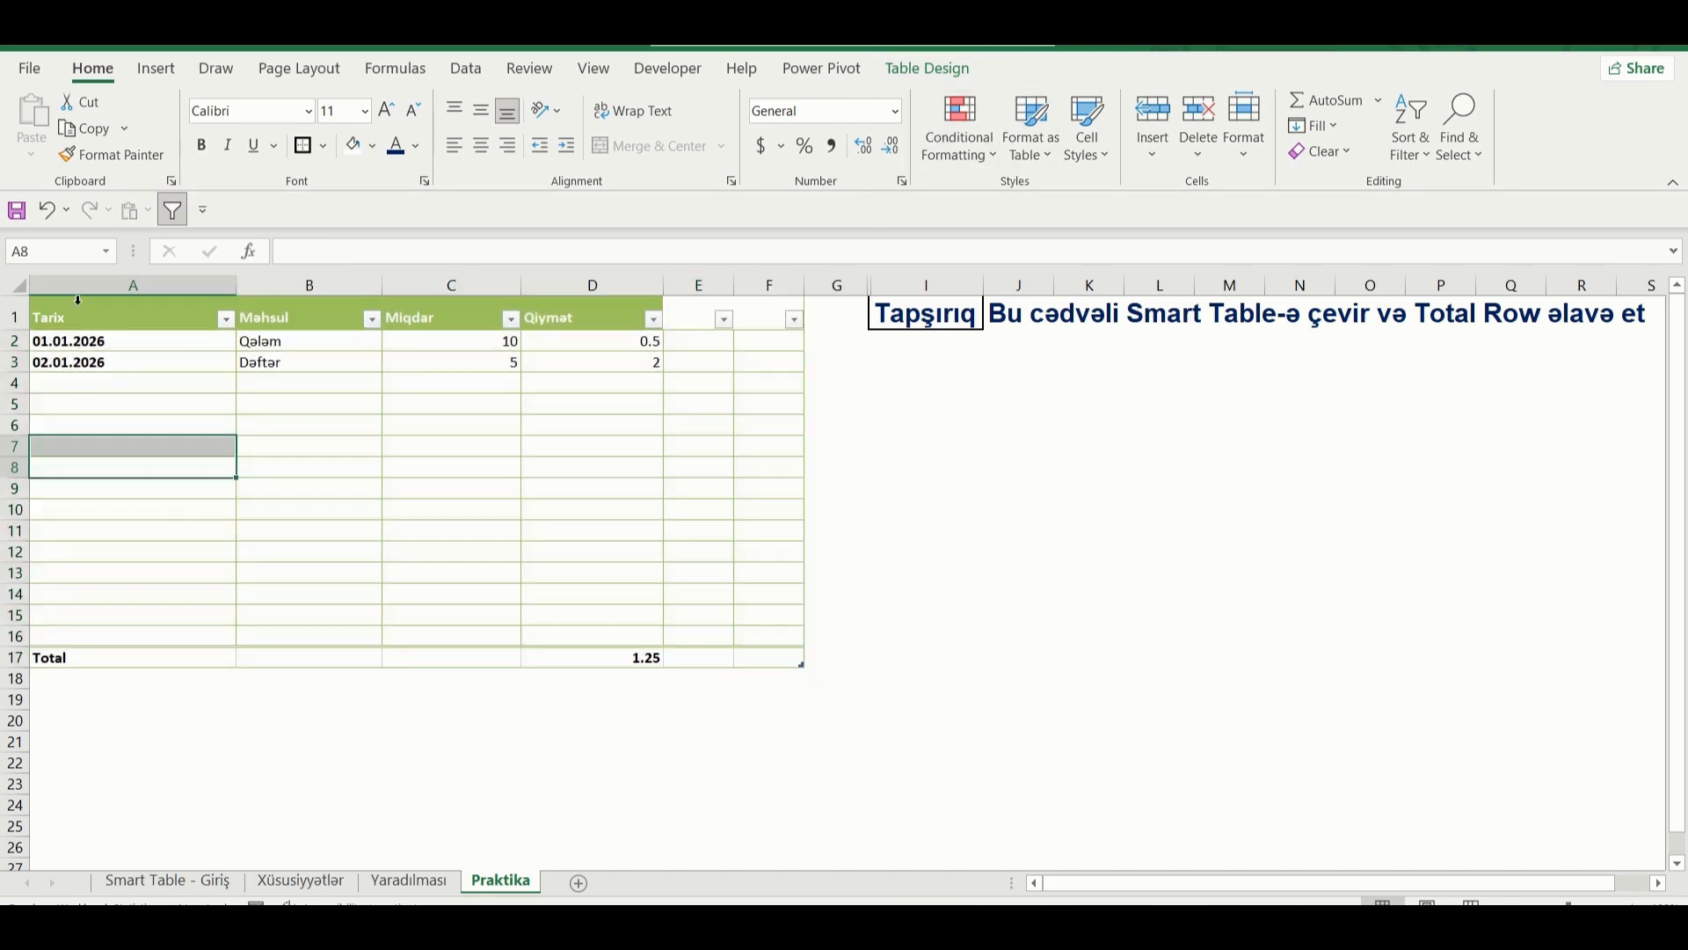
click(77, 297)
click(200, 362)
click(101, 309)
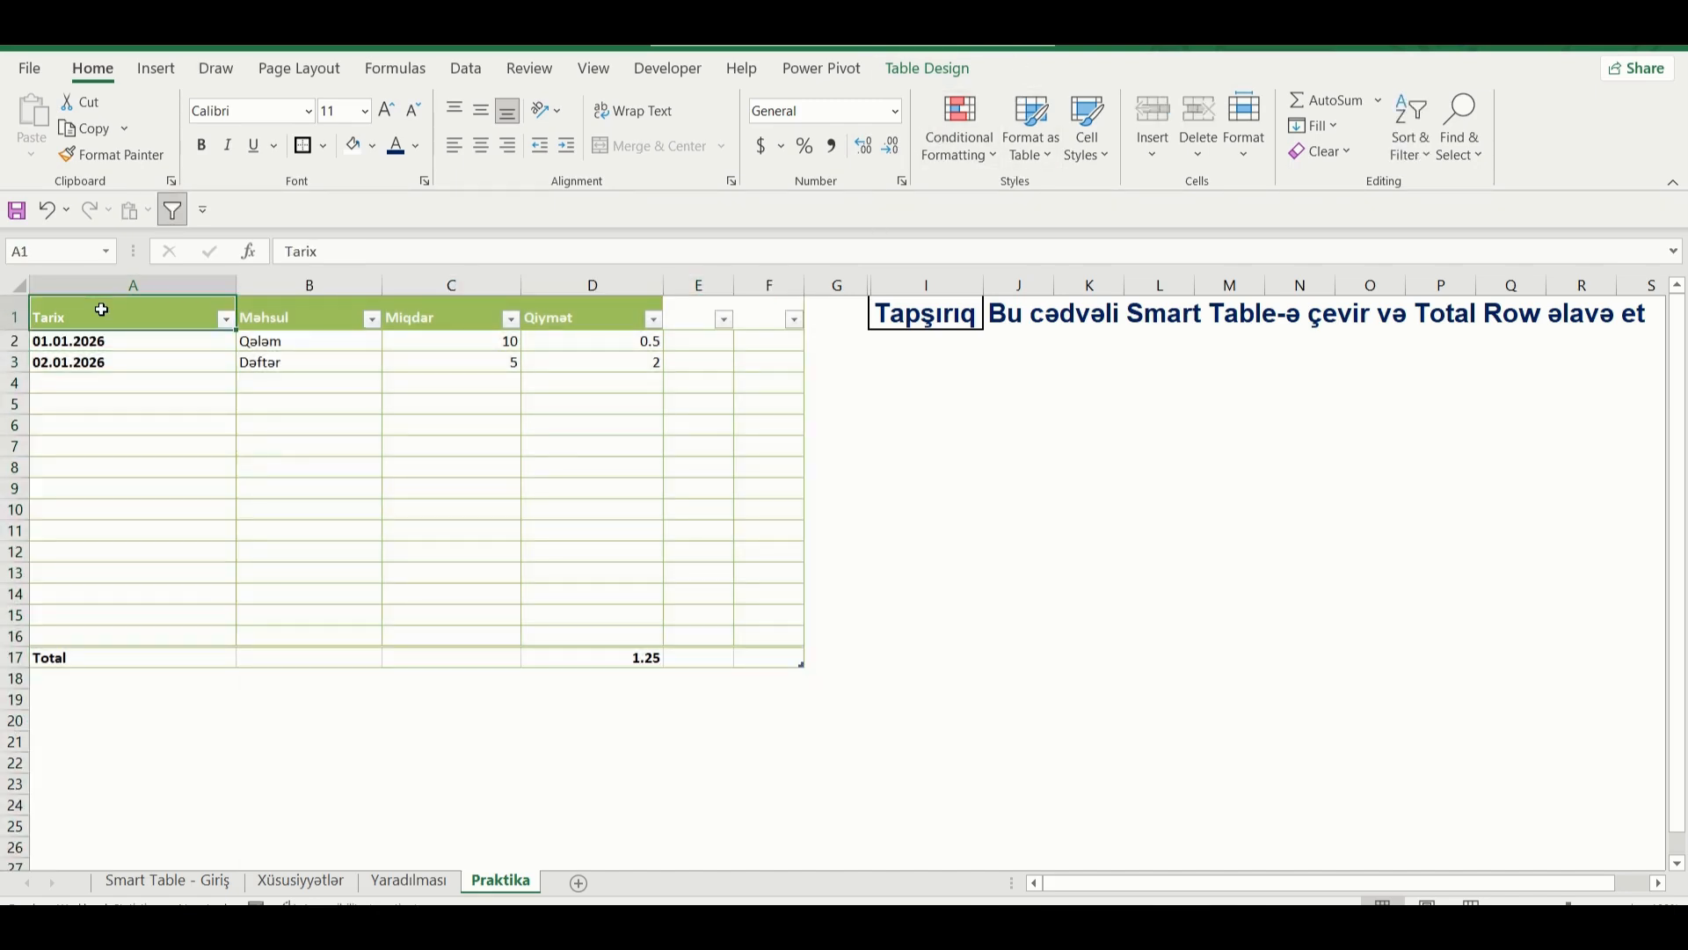
key(ctrl+a)
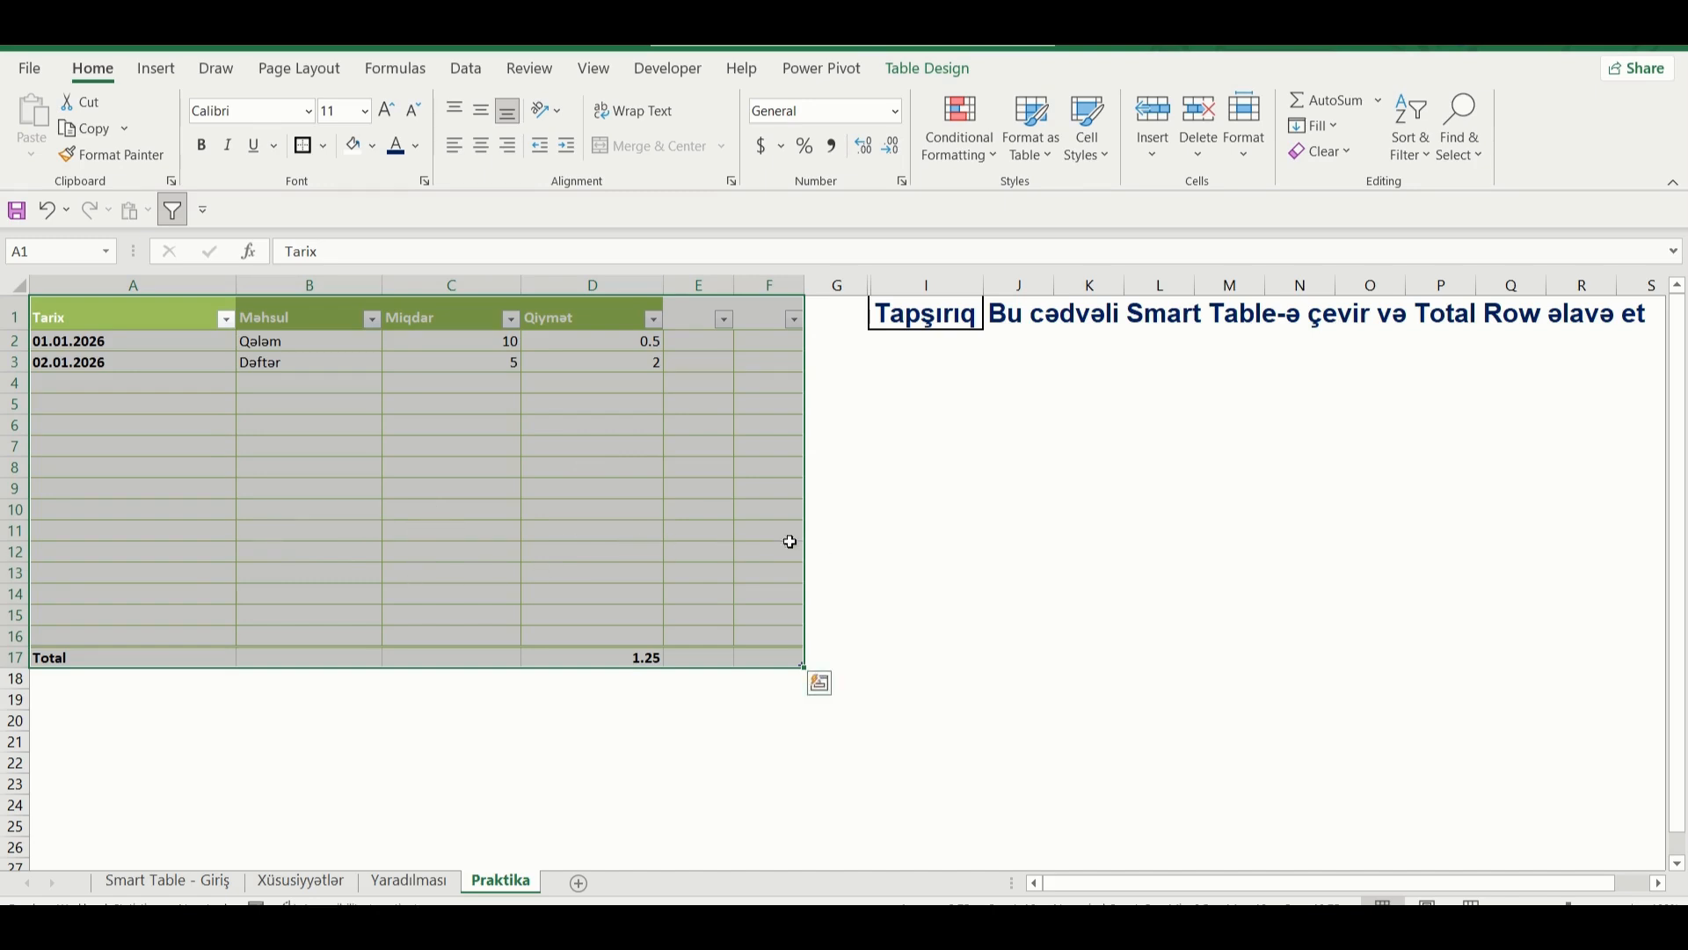
click(928, 69)
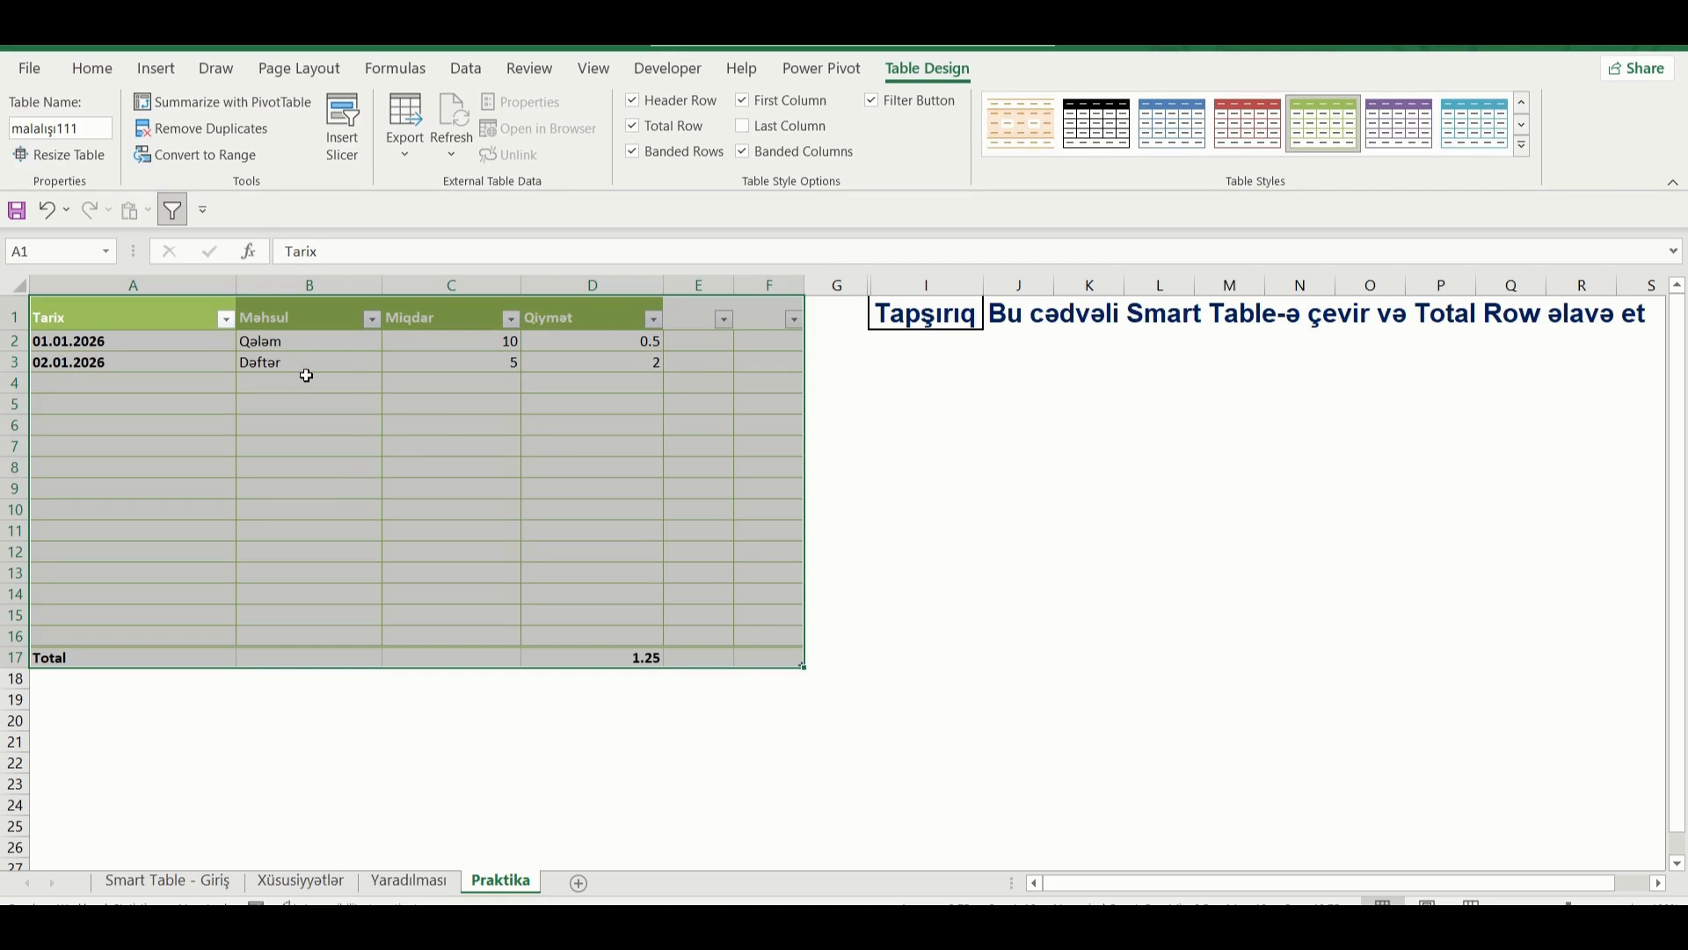
click(179, 162)
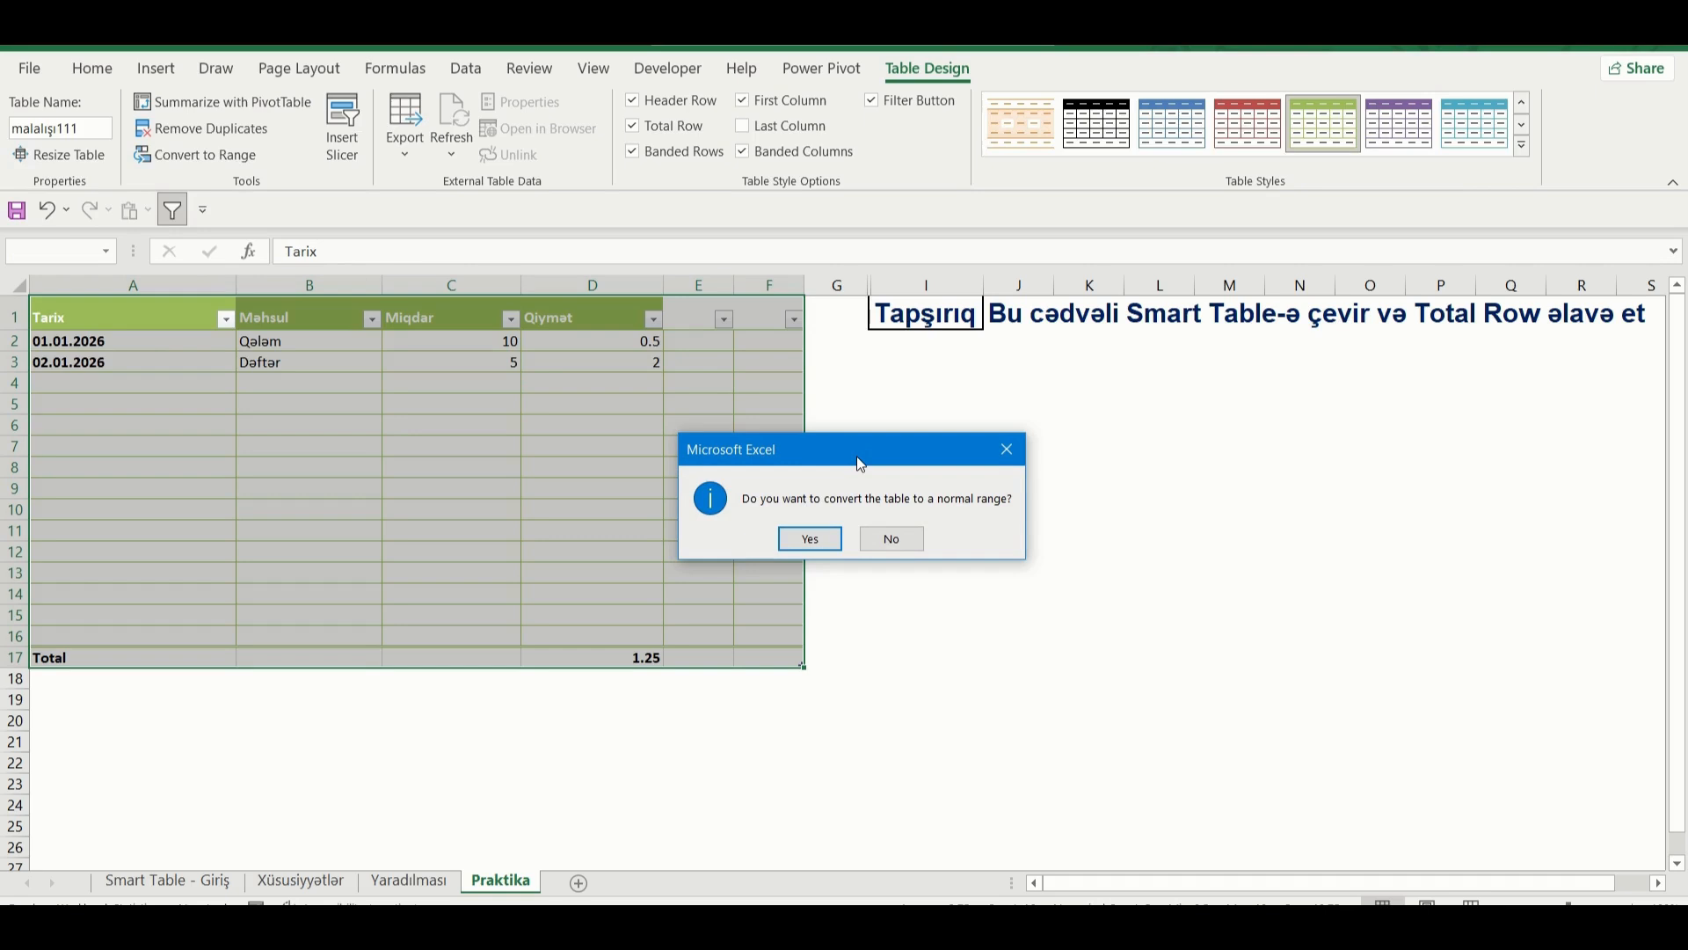
click(809, 538)
click(352, 486)
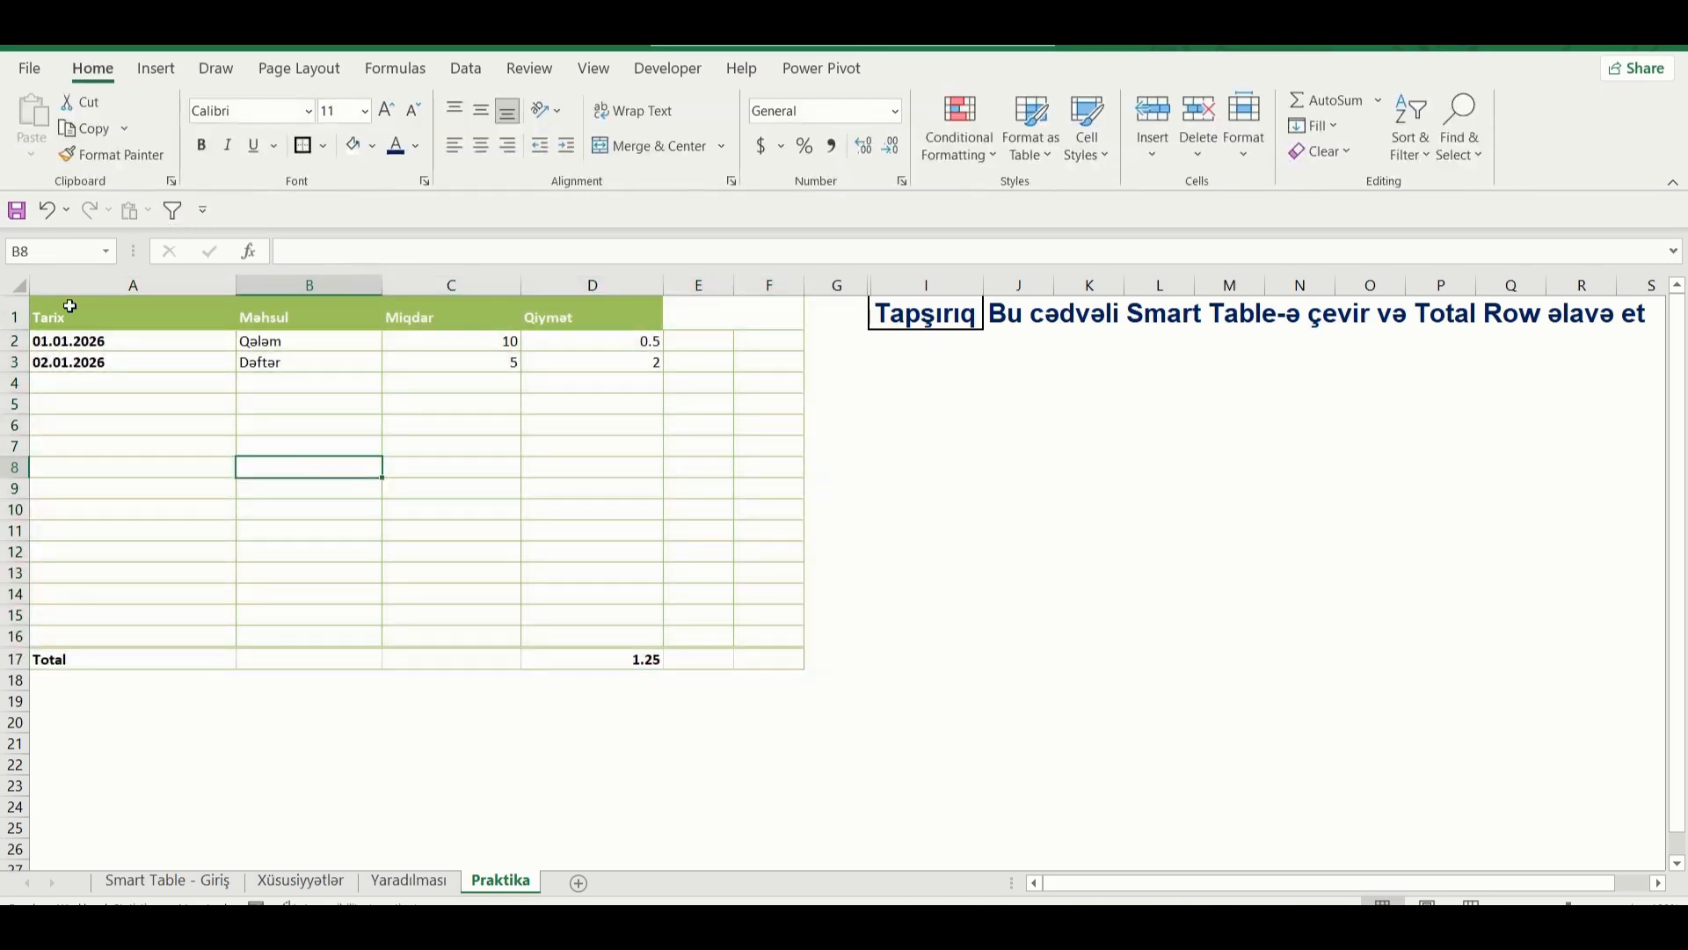
- Start a SUM formula in cell I9, discard it, and undo the table's conversion to a normal range
drag(68, 313, 641, 467)
click(641, 508)
click(943, 496)
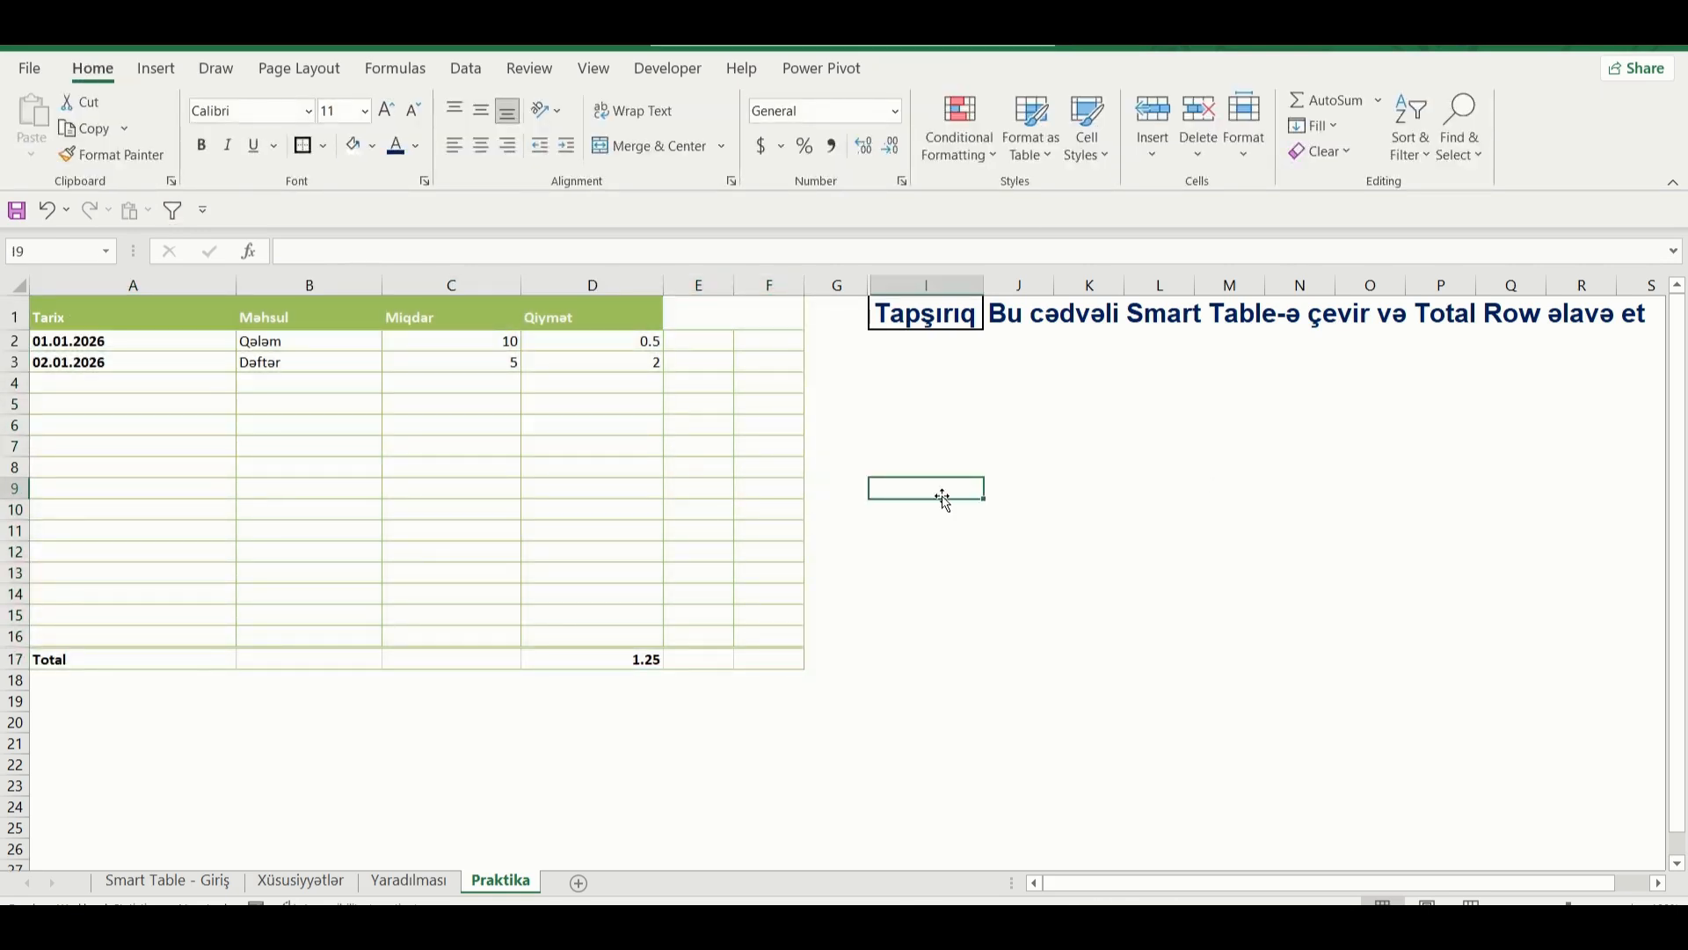
text(=sum)
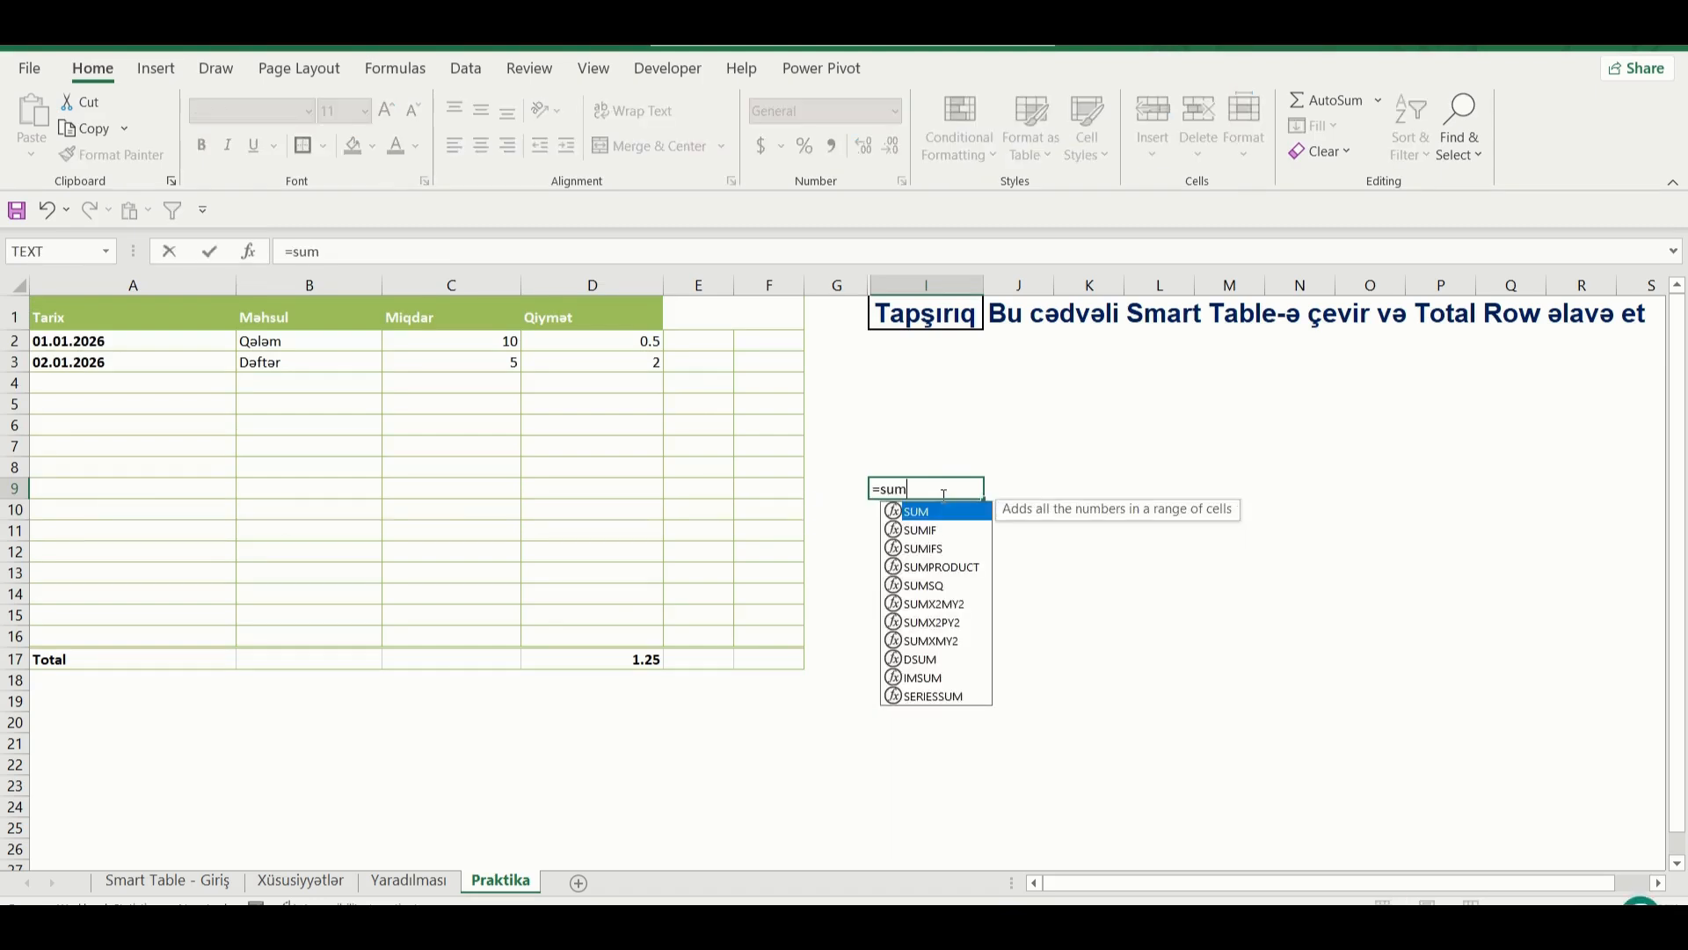
key(Tab)
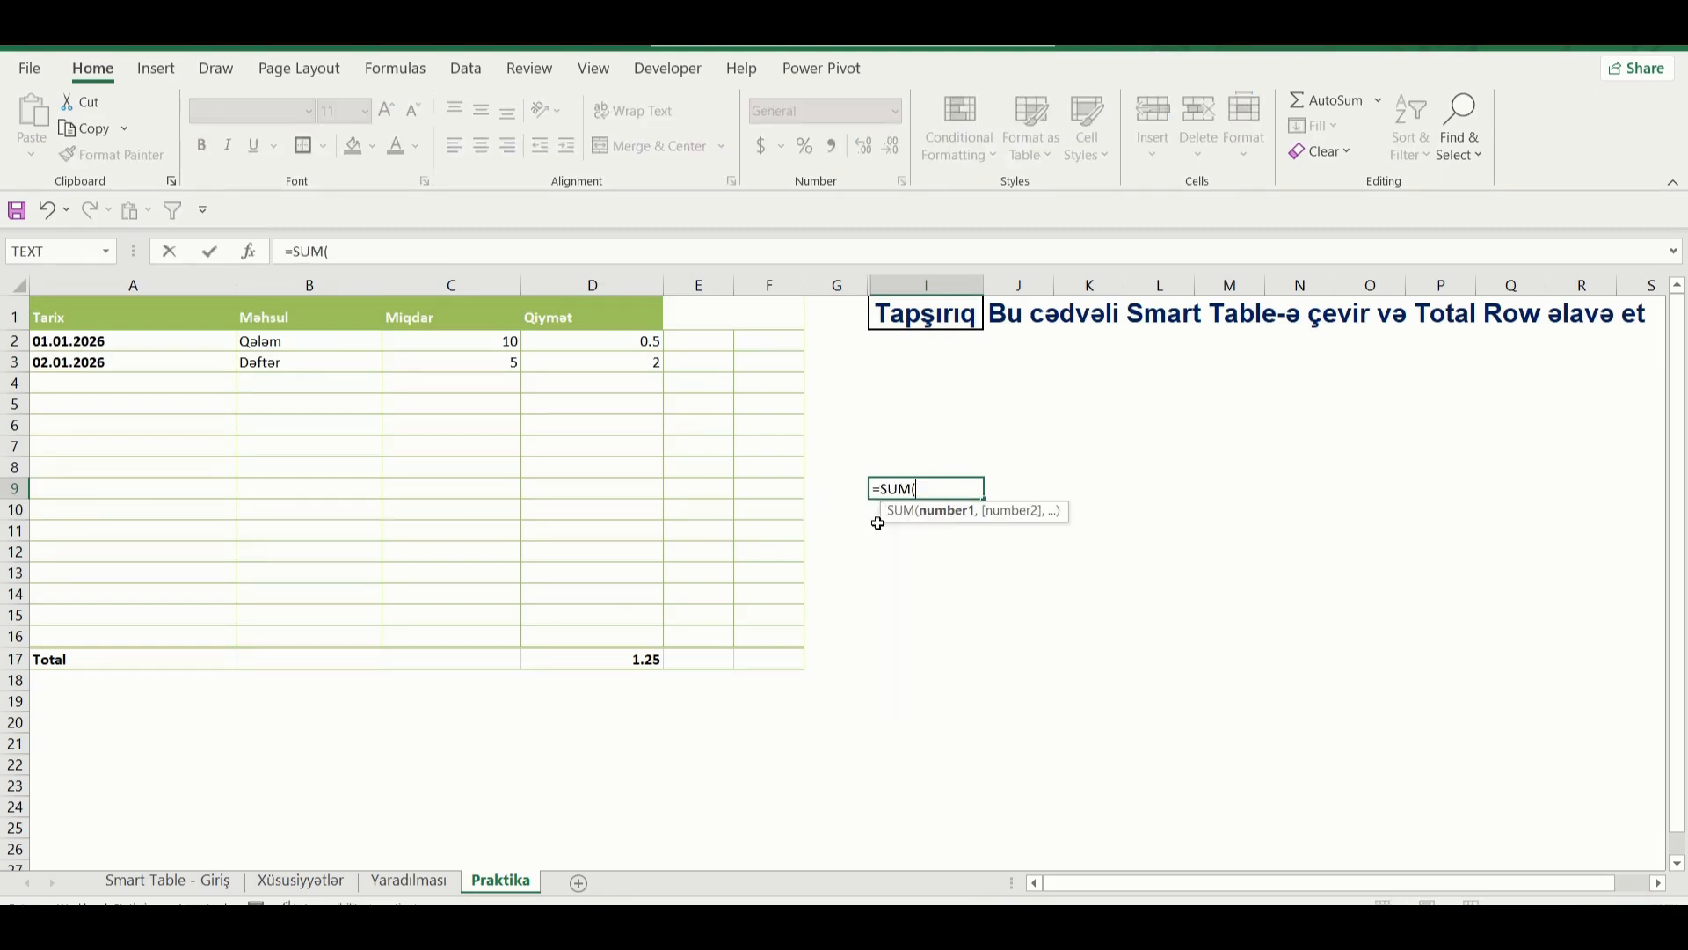
click(519, 532)
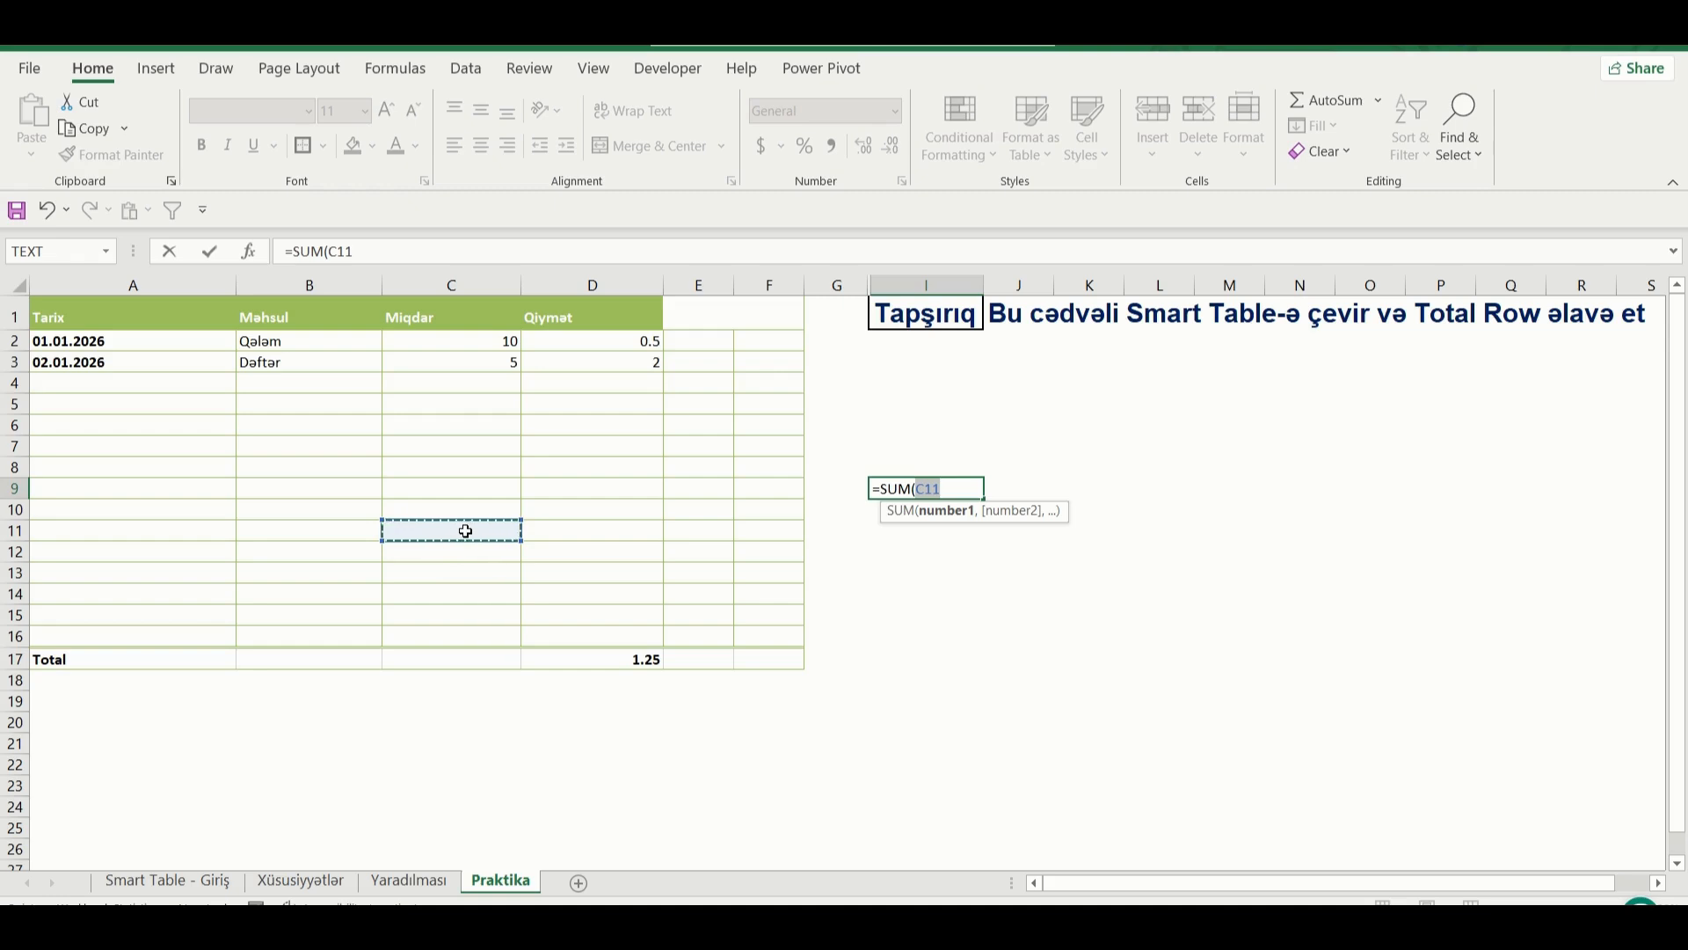
key(Escape)
click(986, 492)
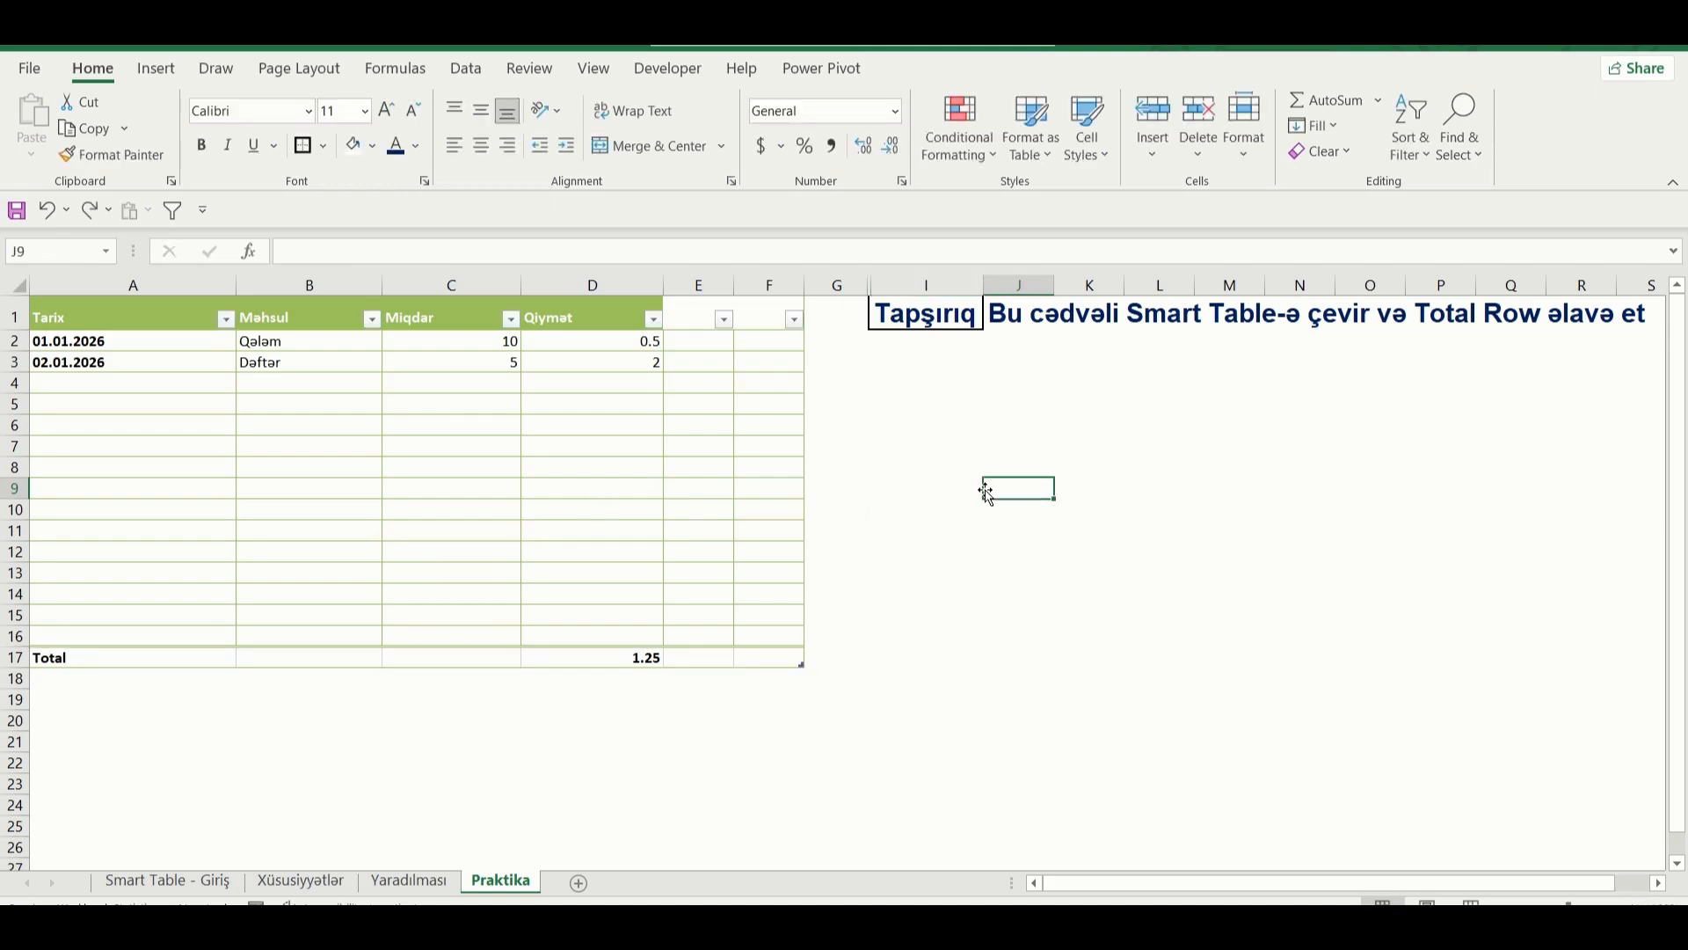